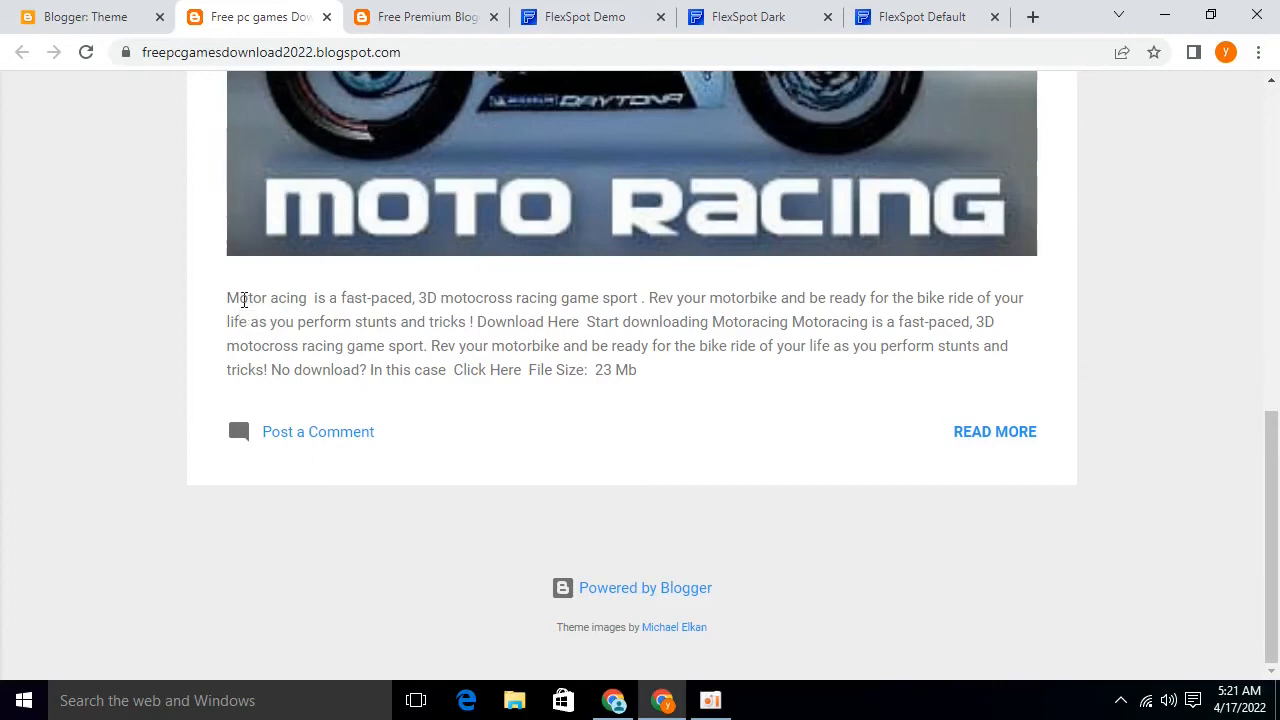
Examine the header and the Motoracing post's text on the Free pc games Download blog in its current theme
{"action": "left_click_drag", "start_coordinate": [219, 294], "coordinate": [706, 358]}
{"action": "left_click", "coordinate": [708, 374]}
{"action": "scroll", "coordinate": [419, 239], "scroll_direction": "up", "scroll_amount": 8}
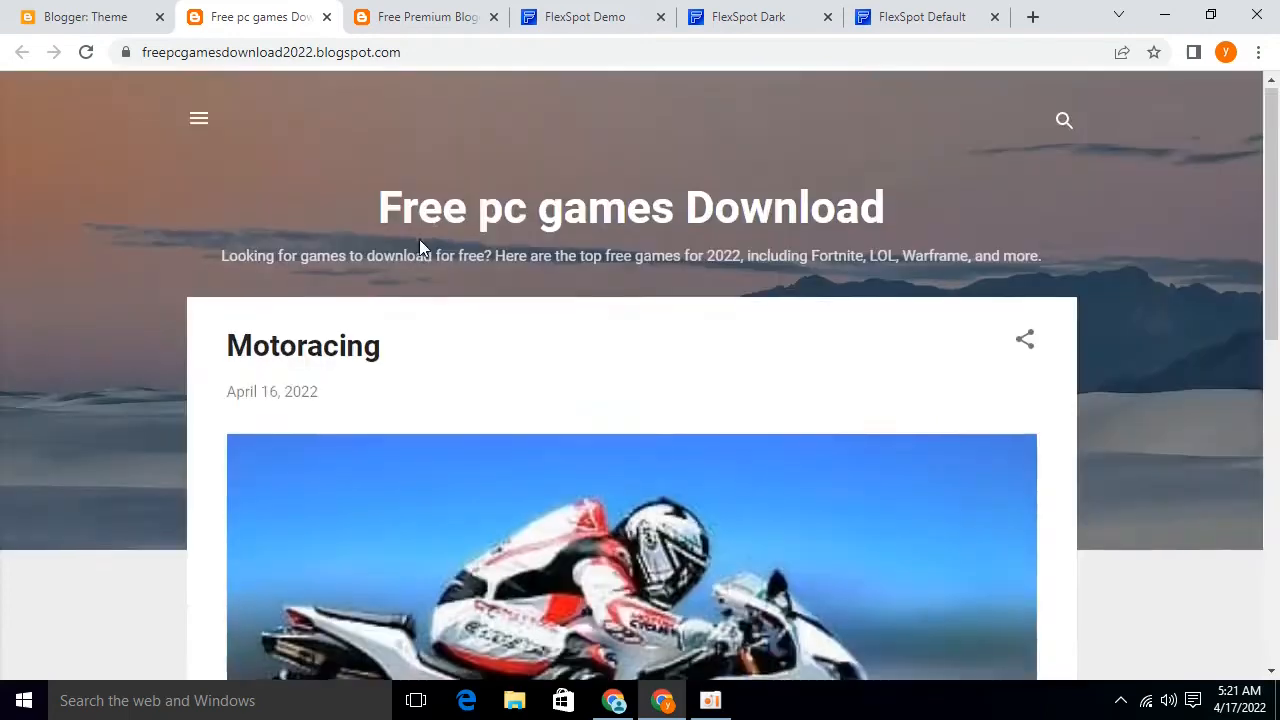
{"action": "scroll", "coordinate": [419, 239], "scroll_direction": "down", "scroll_amount": 6}
{"action": "scroll", "coordinate": [752, 295], "scroll_direction": "down", "scroll_amount": 2}
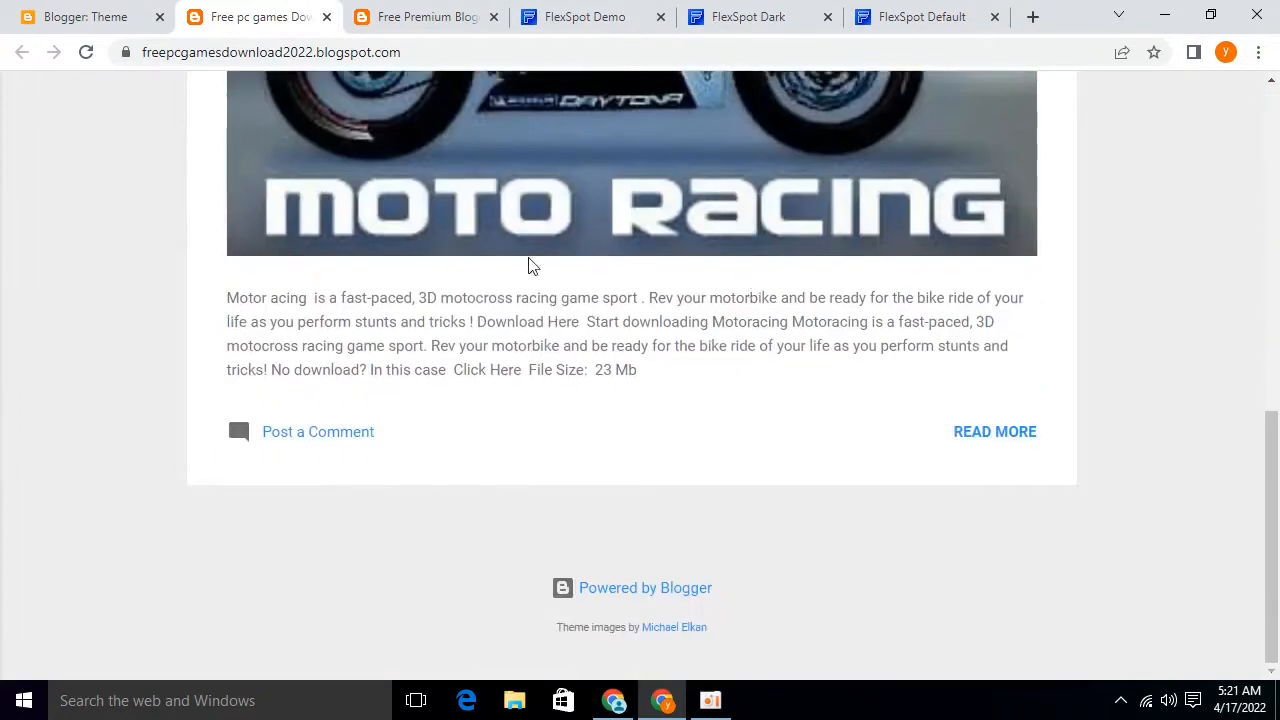
{"action": "left_click_drag", "start_coordinate": [213, 300], "coordinate": [706, 358]}
{"action": "left_click", "coordinate": [717, 366]}
{"action": "scroll", "coordinate": [419, 239], "scroll_direction": "up", "scroll_amount": 8}
{"action": "scroll", "coordinate": [421, 239], "scroll_direction": "down", "scroll_amount": 6}
{"action": "scroll", "coordinate": [750, 294], "scroll_direction": "down", "scroll_amount": 3}
{"action": "left_click_drag", "start_coordinate": [206, 300], "coordinate": [522, 335]}
{"action": "left_click", "coordinate": [718, 368]}
{"action": "scroll", "coordinate": [419, 238], "scroll_direction": "up", "scroll_amount": 8}
{"action": "scroll", "coordinate": [419, 238], "scroll_direction": "down", "scroll_amount": 6}
{"action": "scroll", "coordinate": [750, 294], "scroll_direction": "down", "scroll_amount": 3}
{"action": "left_click_drag", "start_coordinate": [365, 322], "coordinate": [714, 362]}
{"action": "left_click", "coordinate": [704, 380]}
{"action": "scroll", "coordinate": [420, 239], "scroll_direction": "up", "scroll_amount": 8}
{"action": "scroll", "coordinate": [420, 239], "scroll_direction": "down", "scroll_amount": 6}
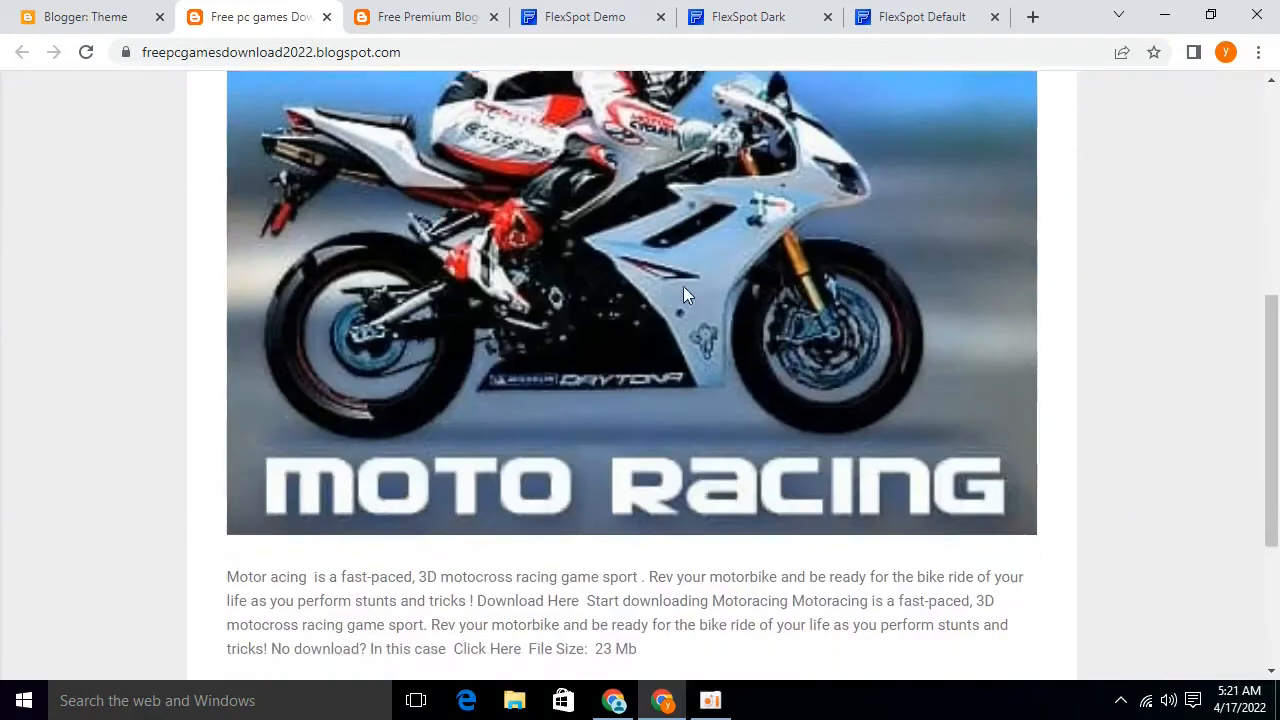
{"action": "scroll", "coordinate": [750, 290], "scroll_direction": "down", "scroll_amount": 3}
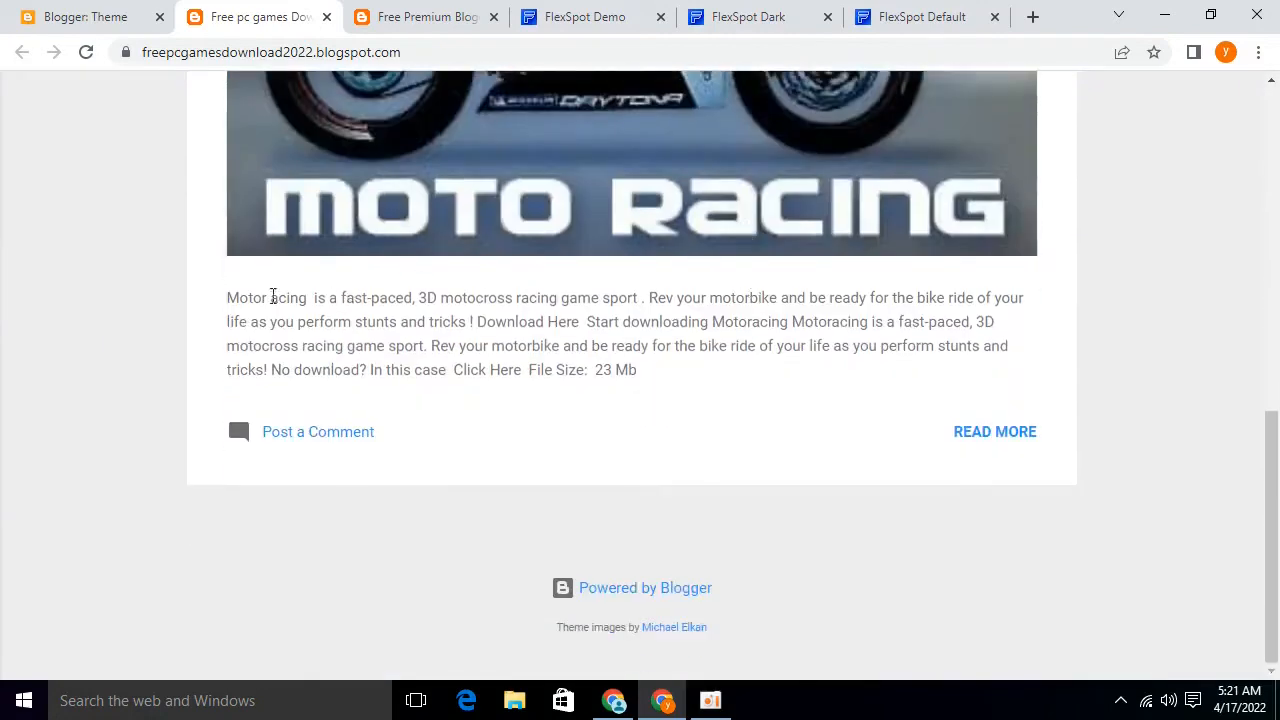
{"action": "left_click_drag", "start_coordinate": [220, 302], "coordinate": [565, 346]}
{"action": "left_click", "coordinate": [720, 368]}
{"action": "scroll", "coordinate": [423, 239], "scroll_direction": "up", "scroll_amount": 4}
{"action": "scroll", "coordinate": [752, 290], "scroll_direction": "down", "scroll_amount": 4}
{"action": "left_click_drag", "start_coordinate": [222, 302], "coordinate": [494, 322]}
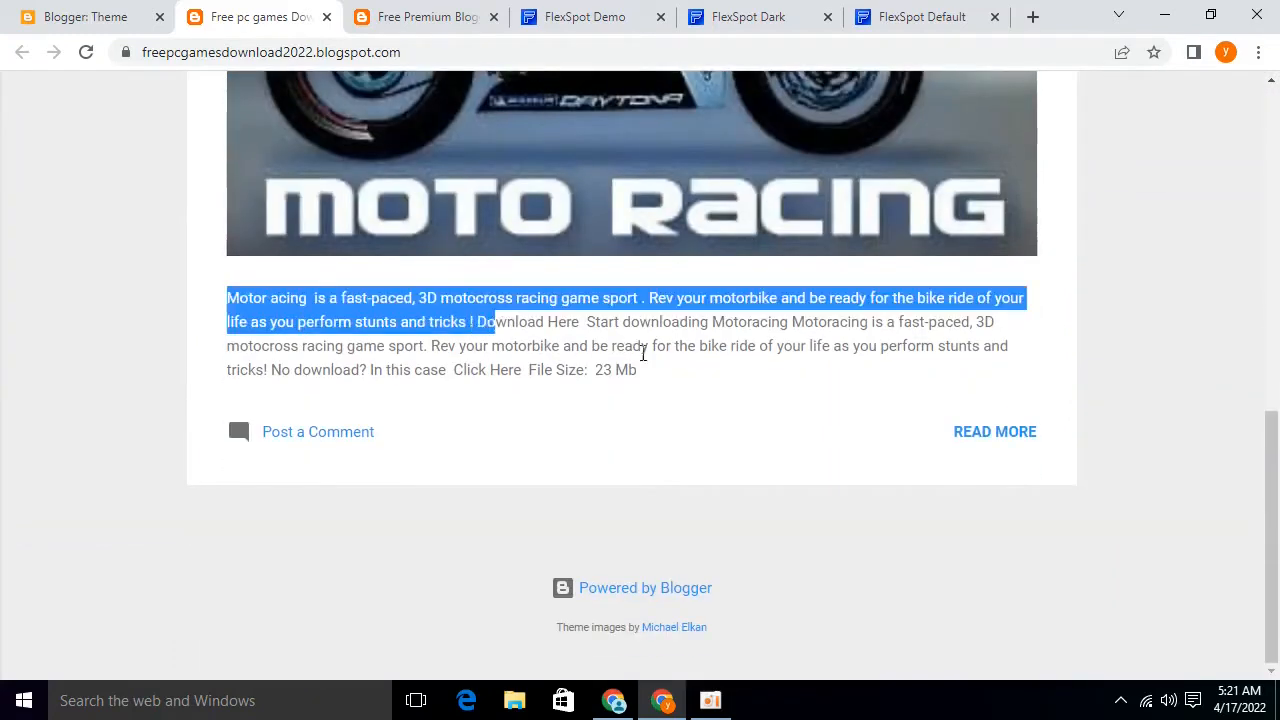
{"action": "left_click", "coordinate": [720, 370]}
{"action": "left_click_drag", "start_coordinate": [522, 372], "coordinate": [663, 380]}
{"action": "left_click", "coordinate": [574, 370]}
{"action": "left_click", "coordinate": [543, 369]}
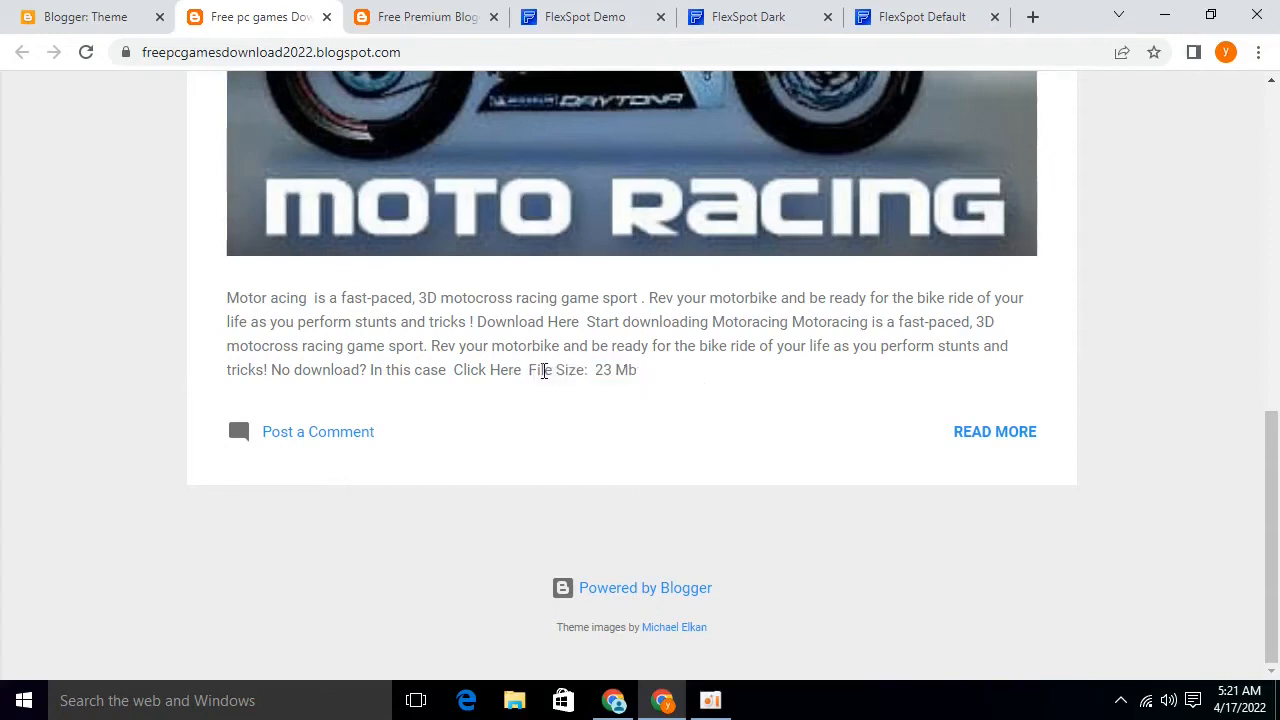
{"action": "scroll", "coordinate": [551, 363], "scroll_direction": "up", "scroll_amount": 6}
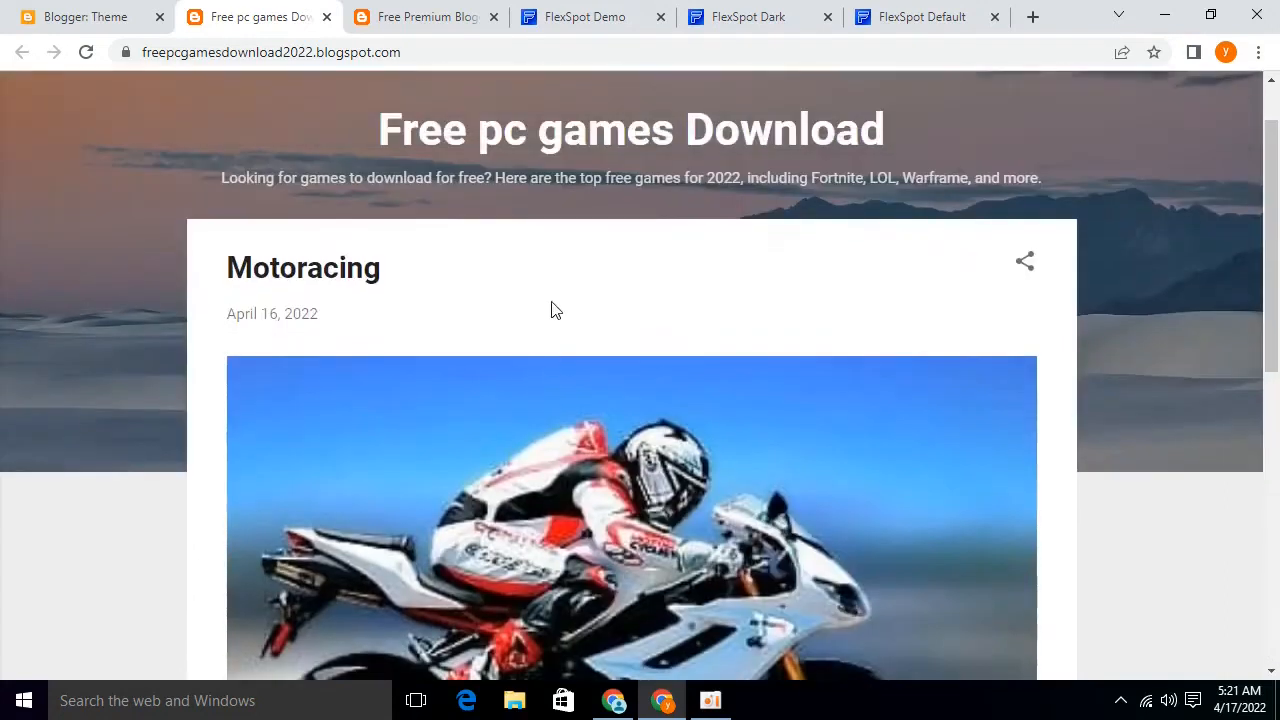
Look through the FlexSpot Demo and FlexSpot Dark template previews, examining the dark version's header, post grids and sections
{"action": "left_click", "coordinate": [606, 20]}
{"action": "left_click", "coordinate": [790, 14]}
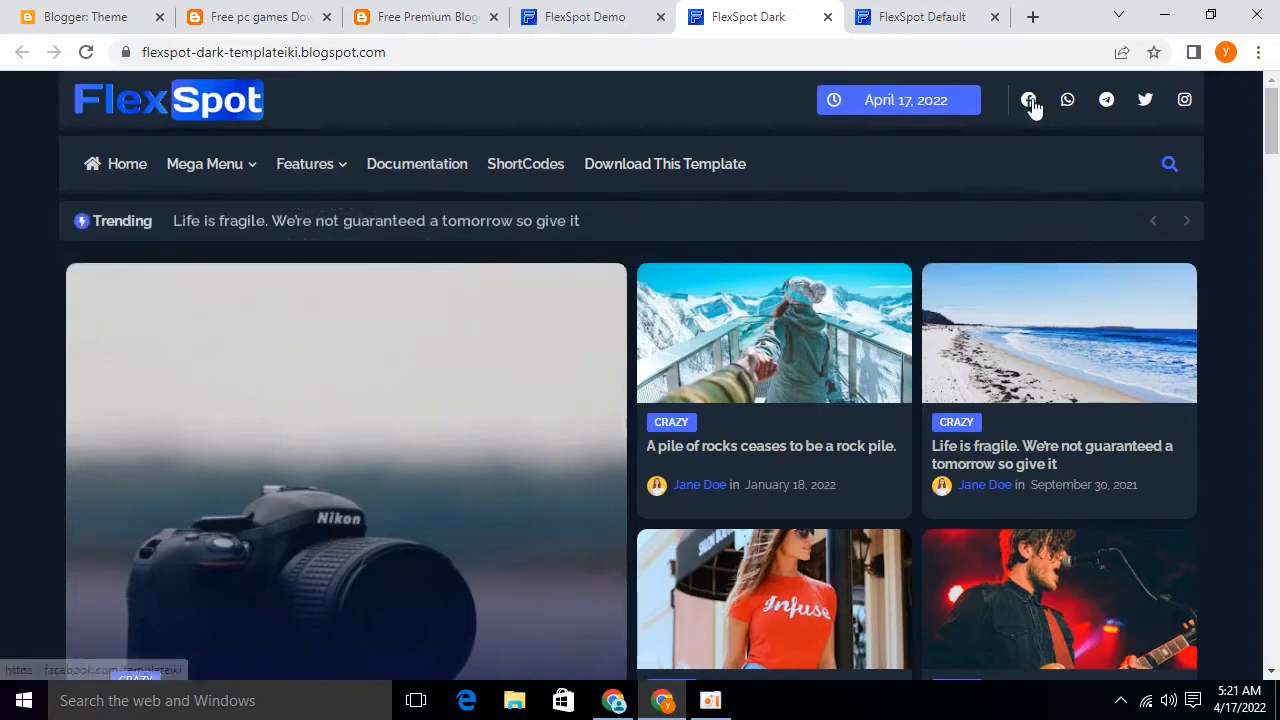
{"action": "scroll", "coordinate": [1263, 349], "scroll_direction": "down", "scroll_amount": 3}
{"action": "scroll", "coordinate": [1263, 349], "scroll_direction": "down", "scroll_amount": 5}
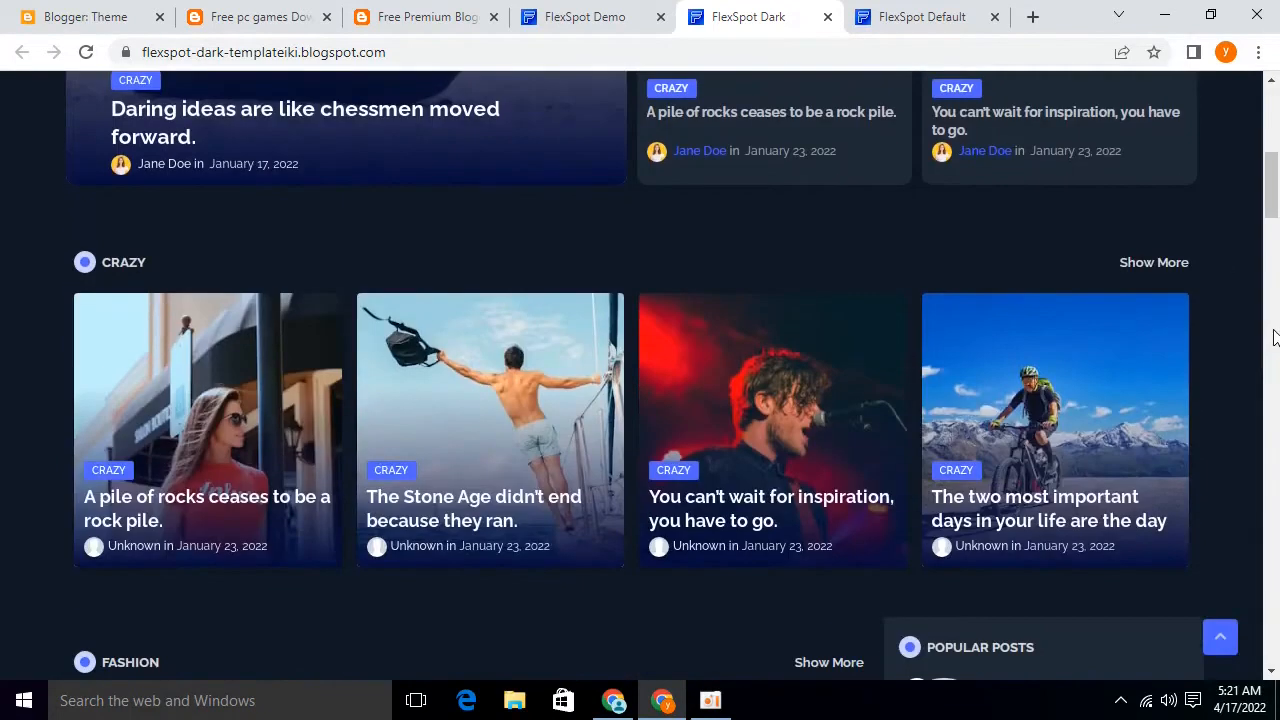
{"action": "scroll", "coordinate": [1273, 337], "scroll_direction": "down", "scroll_amount": 4}
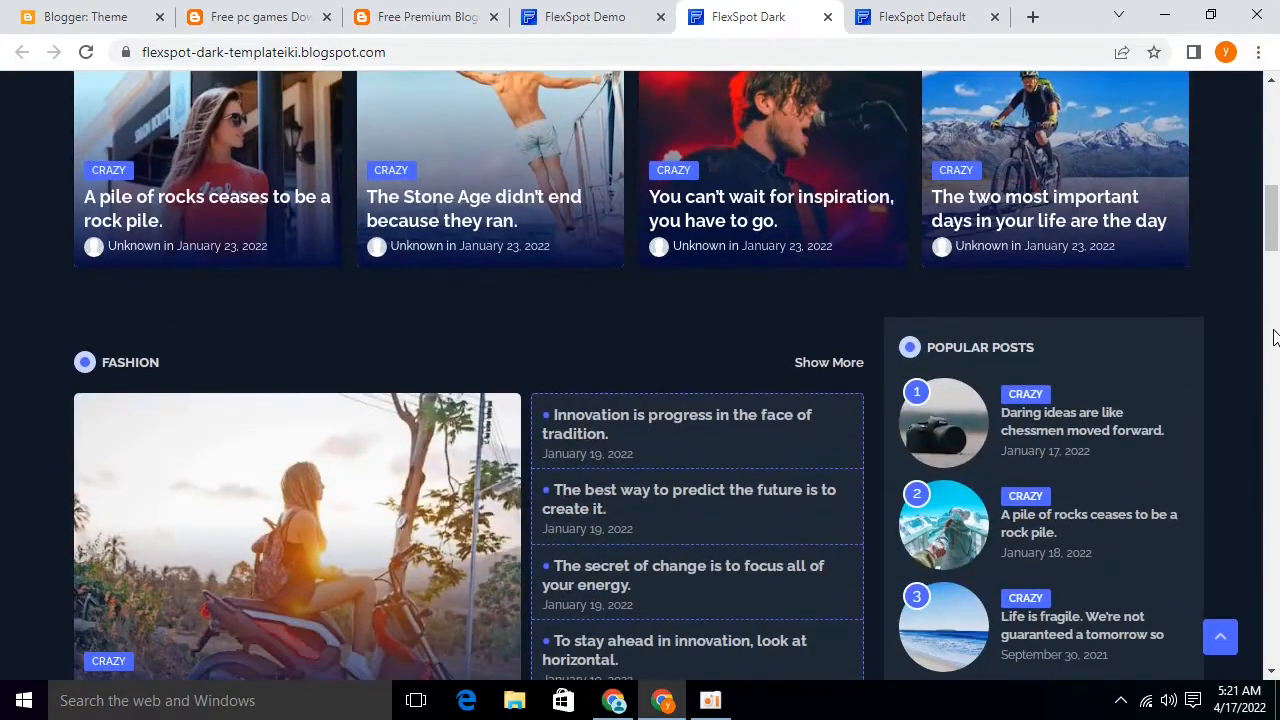
{"action": "scroll", "coordinate": [1273, 337], "scroll_direction": "down", "scroll_amount": 8}
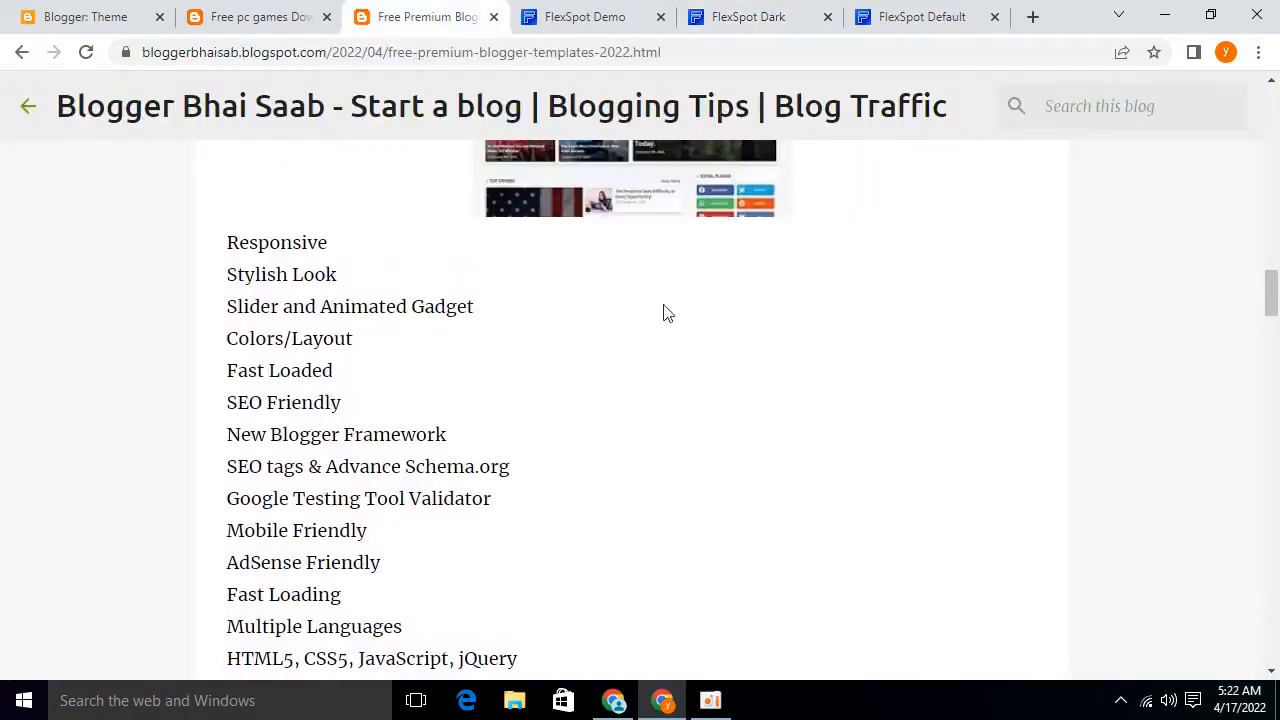
Examine the Galaxy template entry in the free premium Blogger templates article and the site's web address
{"action": "scroll", "coordinate": [480, 345], "scroll_direction": "up", "scroll_amount": 3}
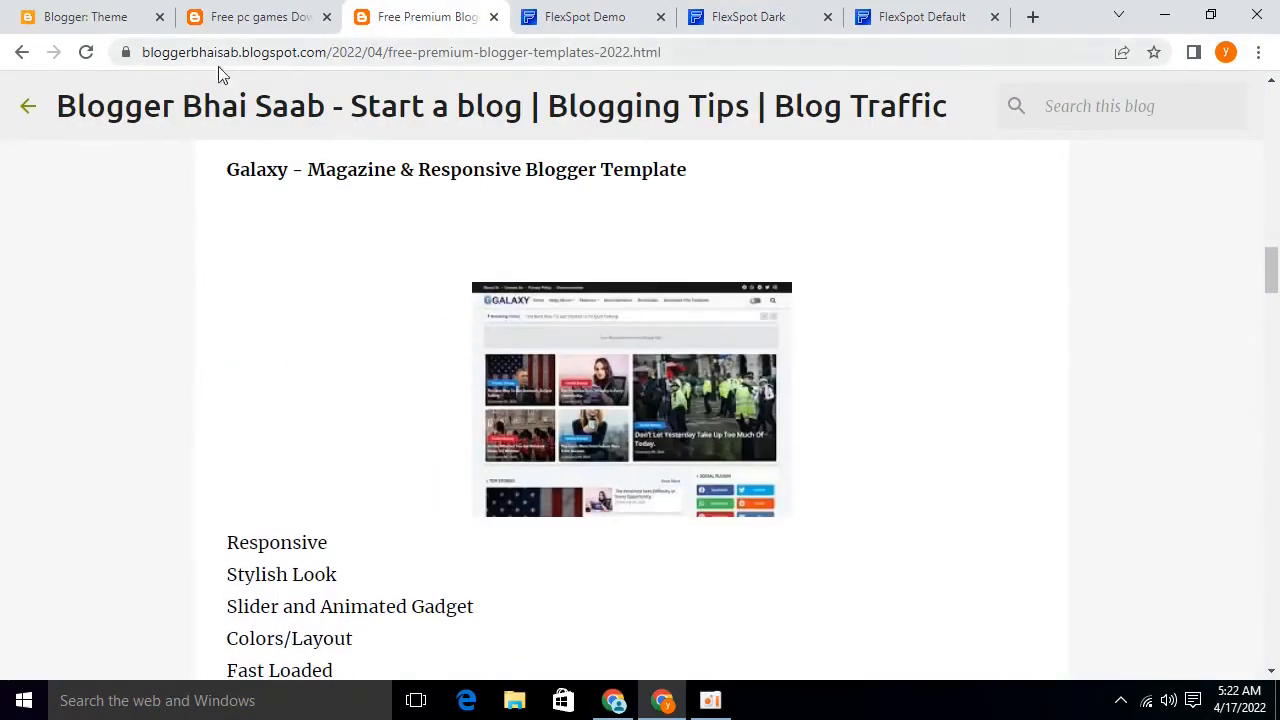
{"action": "left_click_drag", "start_coordinate": [141, 55], "coordinate": [320, 50]}
{"action": "left_click", "coordinate": [325, 53]}
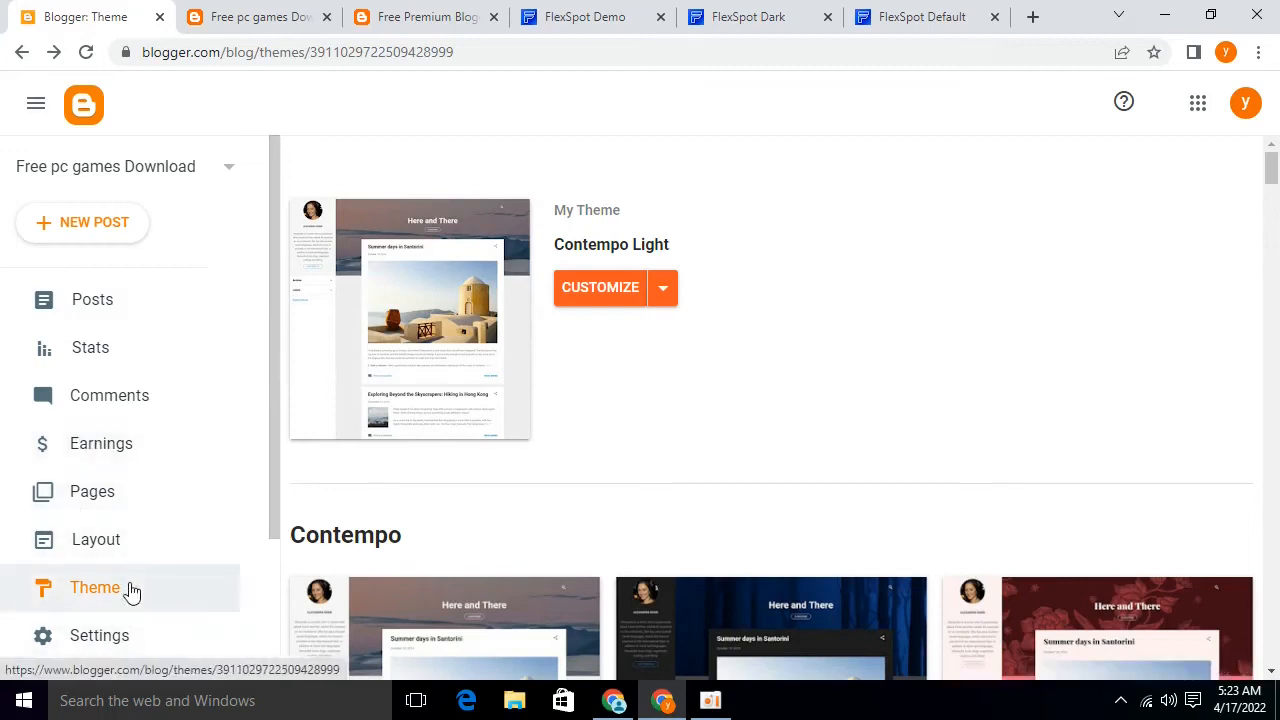
Open the HTML code of the blog's current Contempo Light theme for editing
{"action": "left_click", "coordinate": [662, 290]}
{"action": "left_click", "coordinate": [488, 455]}
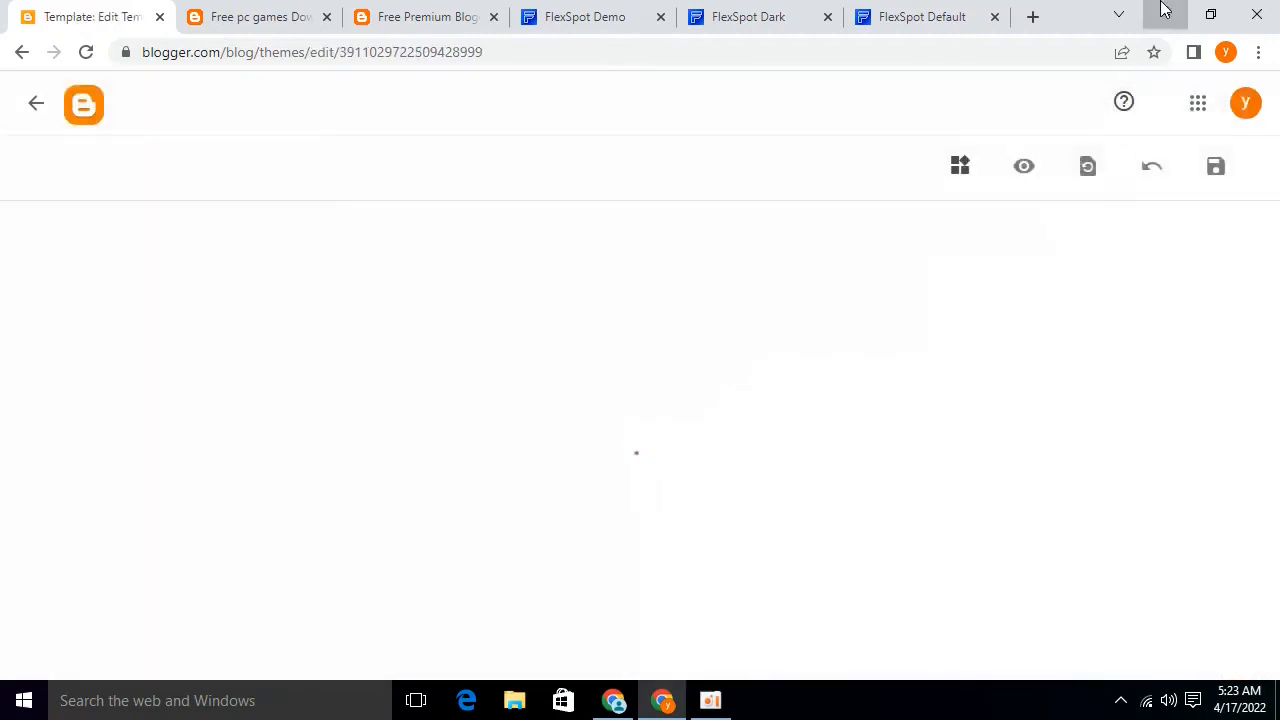
Switch to the desktop and extract the FlexSpot Default XML document from the FlexSpot Default Free Version archive onto it
{"action": "left_click", "coordinate": [1163, 12]}
{"action": "left_click_drag", "start_coordinate": [920, 523], "coordinate": [722, 330]}
{"action": "right_click", "coordinate": [962, 310]}
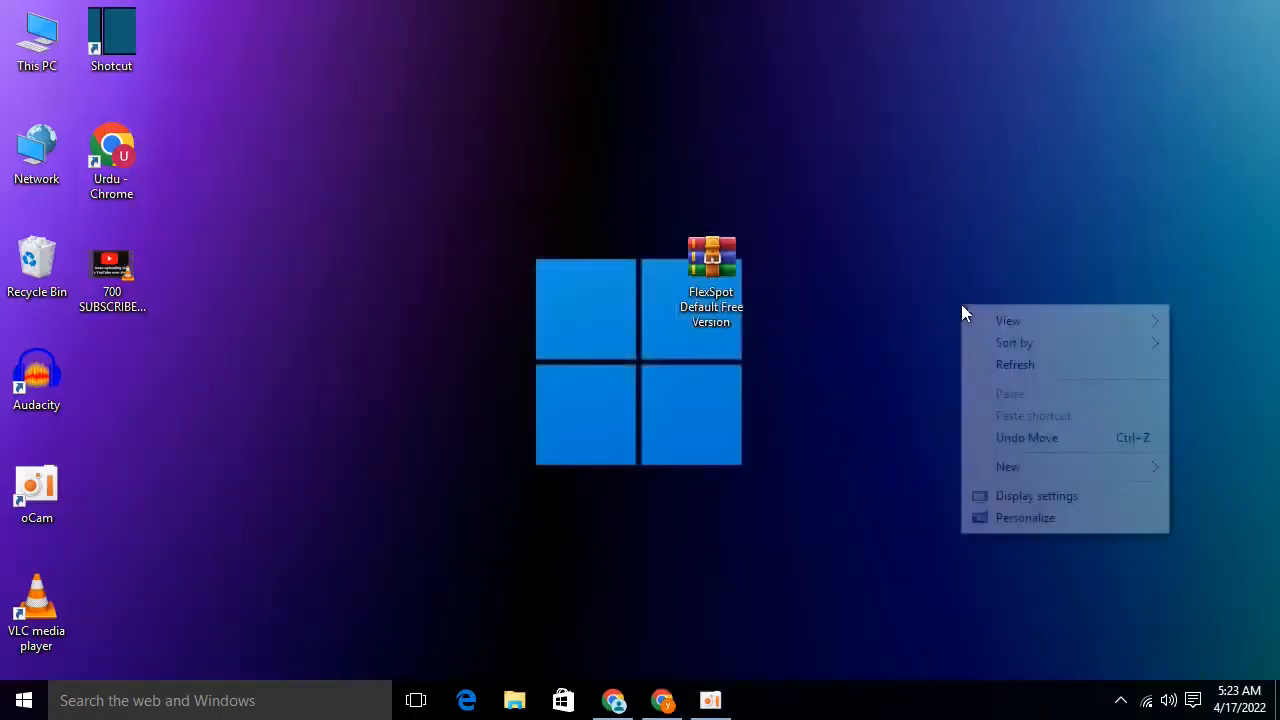
{"action": "left_click", "coordinate": [1058, 366]}
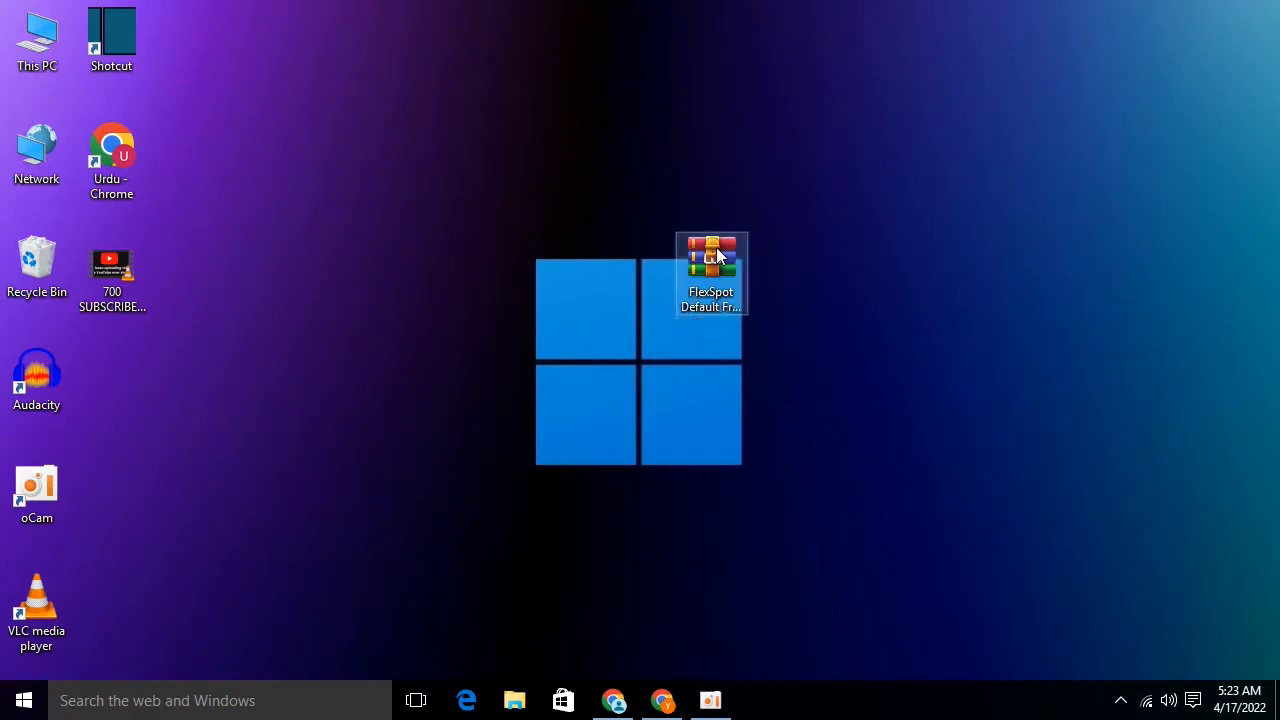
{"action": "double_click", "coordinate": [717, 256]}
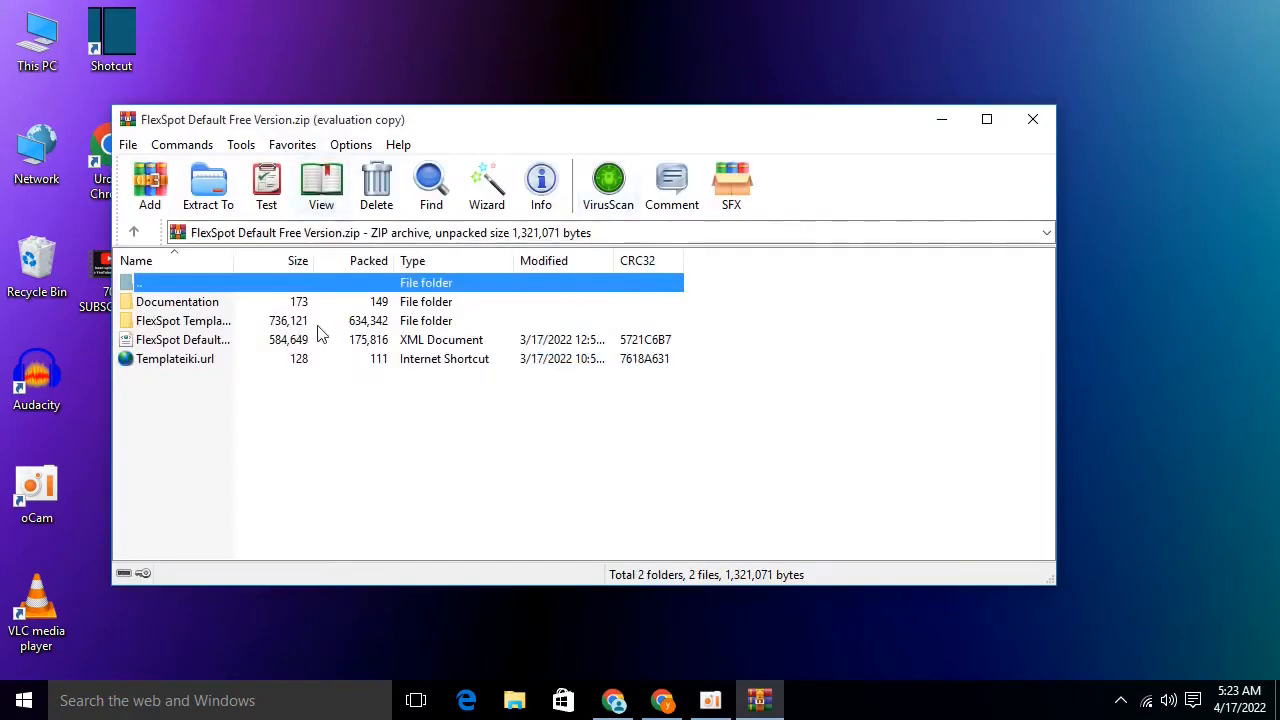
{"action": "left_click", "coordinate": [231, 322]}
{"action": "left_click_drag", "start_coordinate": [240, 340], "coordinate": [466, 350]}
{"action": "left_click_drag", "start_coordinate": [587, 350], "coordinate": [1029, 339]}
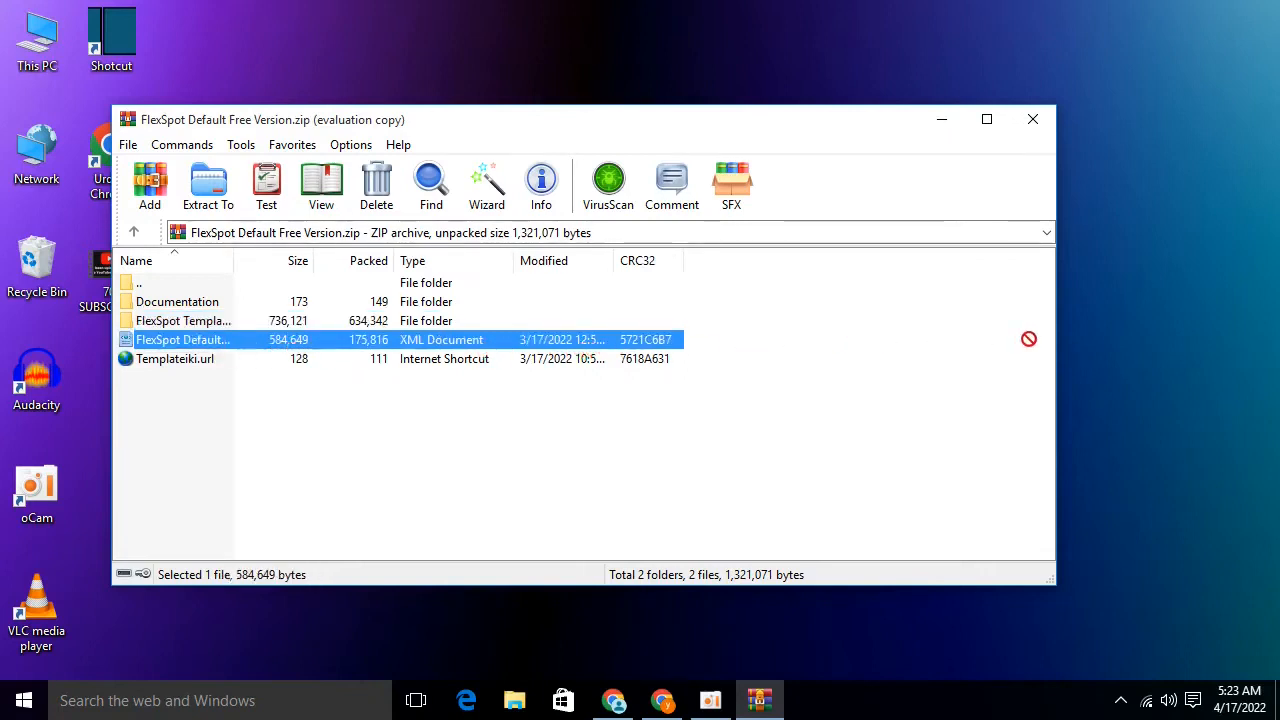
{"action": "left_click_drag", "start_coordinate": [1163, 308], "coordinate": [1163, 308]}
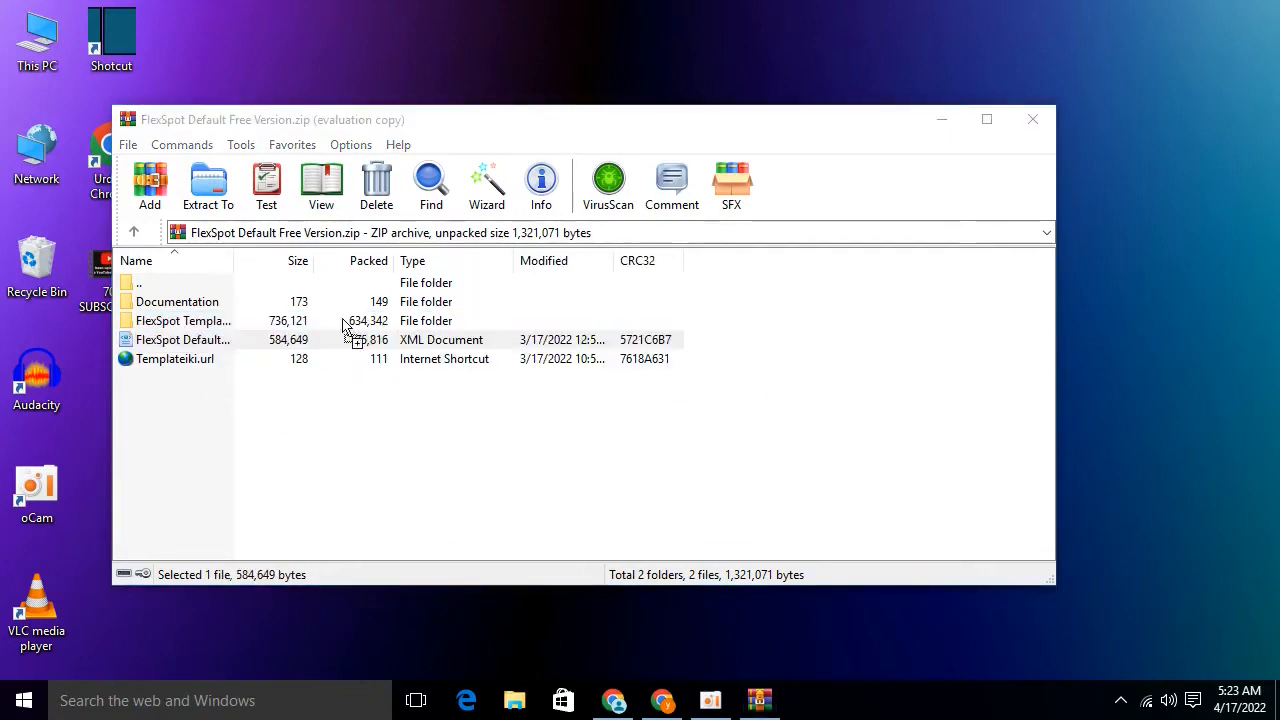
{"action": "left_click", "coordinate": [1033, 119]}
Open the extracted FlexSpot Default Free Version XML file in Notepad and copy its entire code
{"action": "right_click", "coordinate": [1159, 275]}
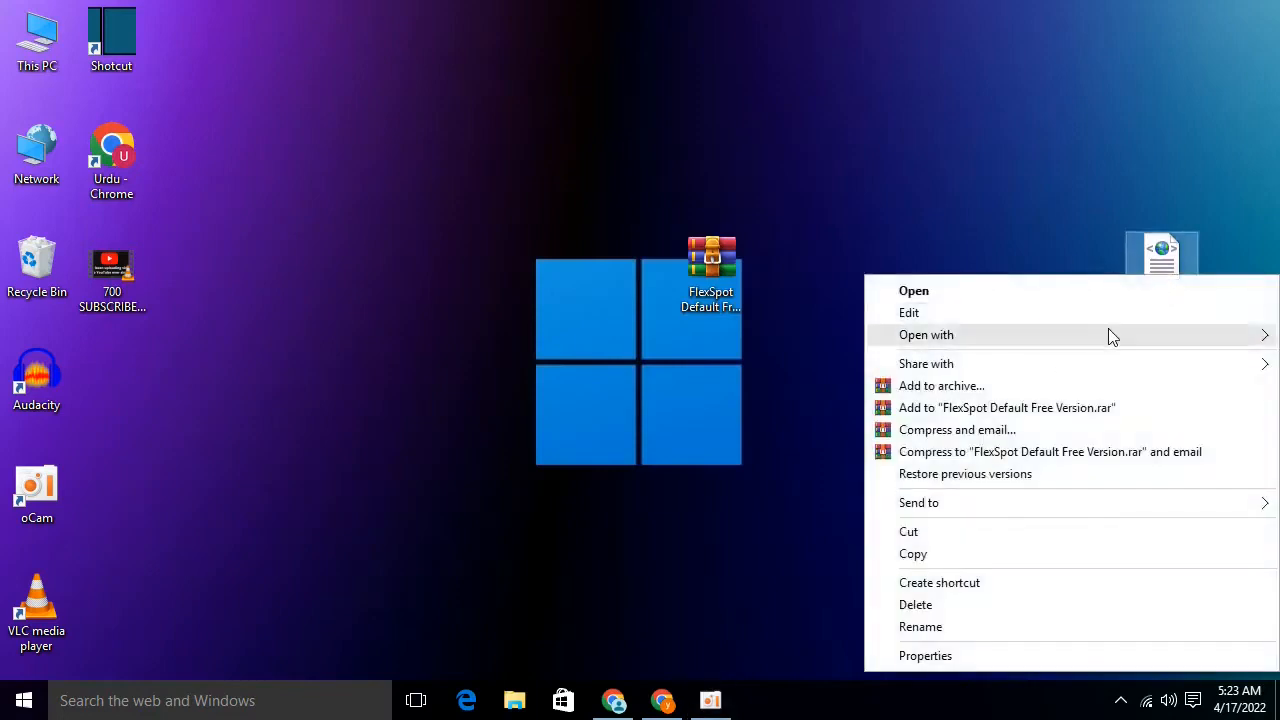
{"action": "left_click", "coordinate": [1085, 320]}
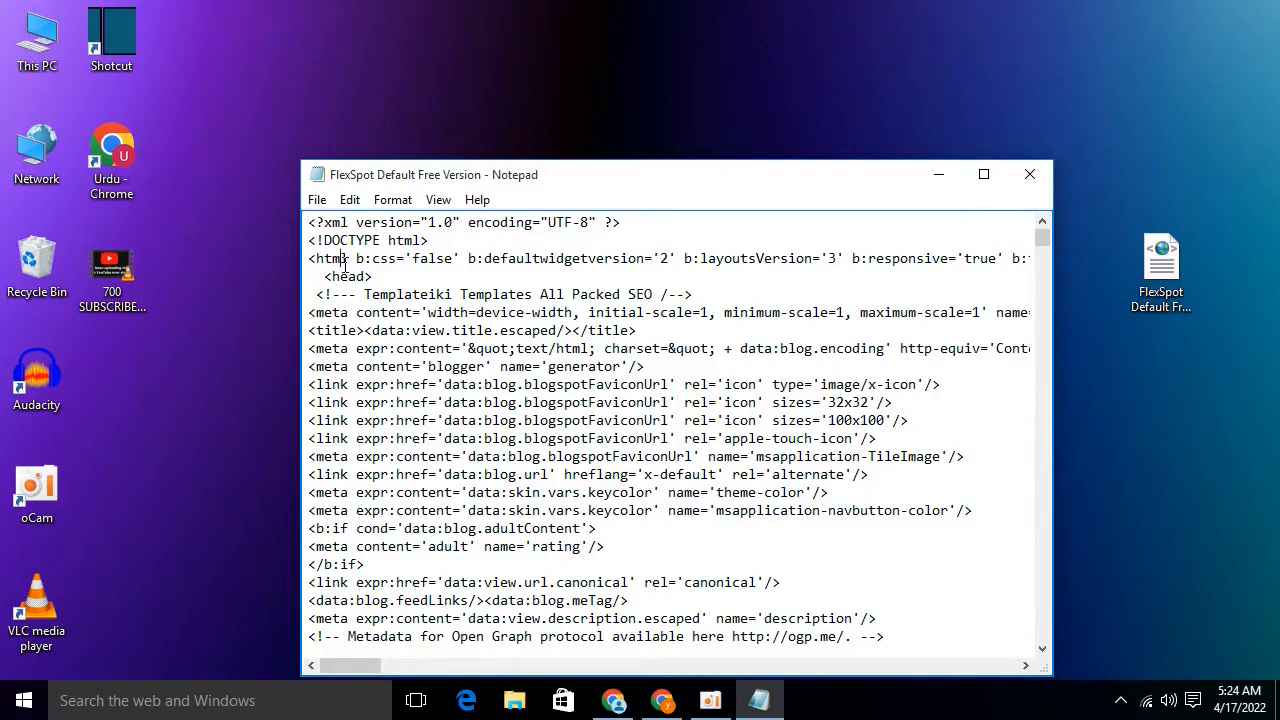
{"action": "key", "text": "ctrl+a"}
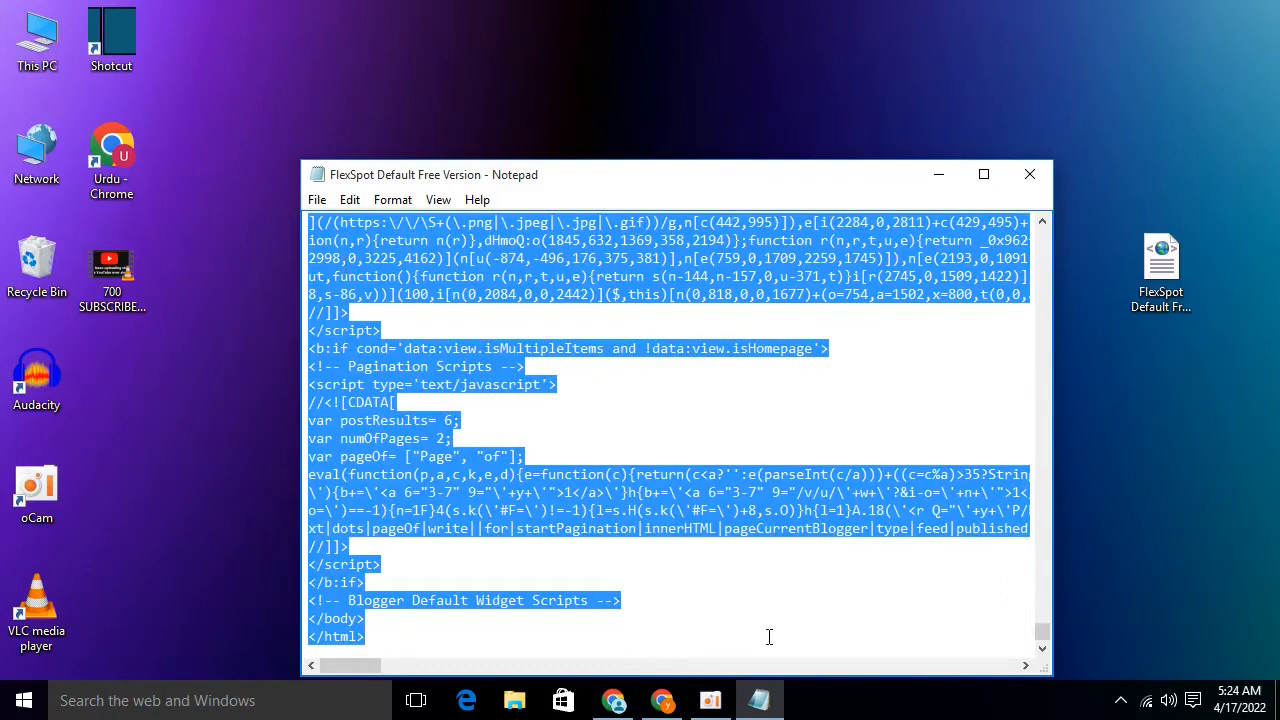
Switch back to Blogger in Chrome, replace all of the theme's HTML with the copied FlexSpot code and save the theme
{"action": "left_click", "coordinate": [662, 700]}
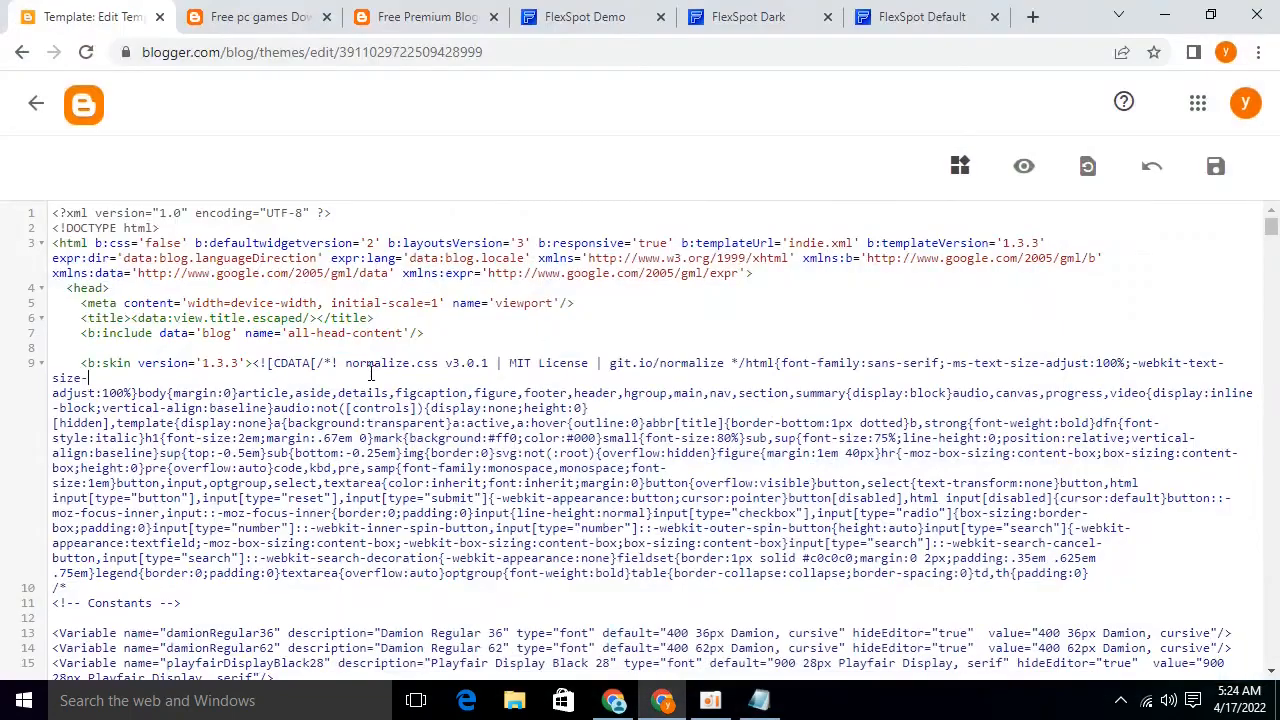
{"action": "left_click_drag", "start_coordinate": [55, 212], "coordinate": [1130, 660]}
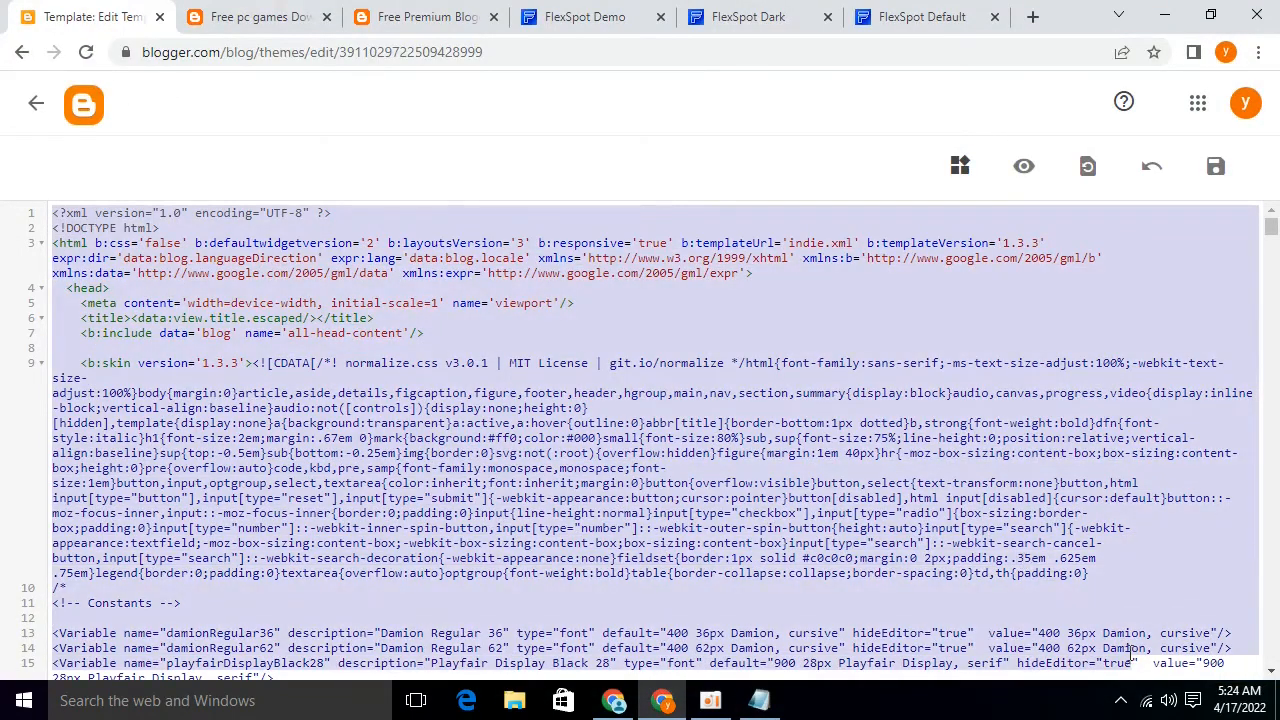
{"action": "left_click", "coordinate": [1130, 652]}
{"action": "key", "text": "ctrl+a"}
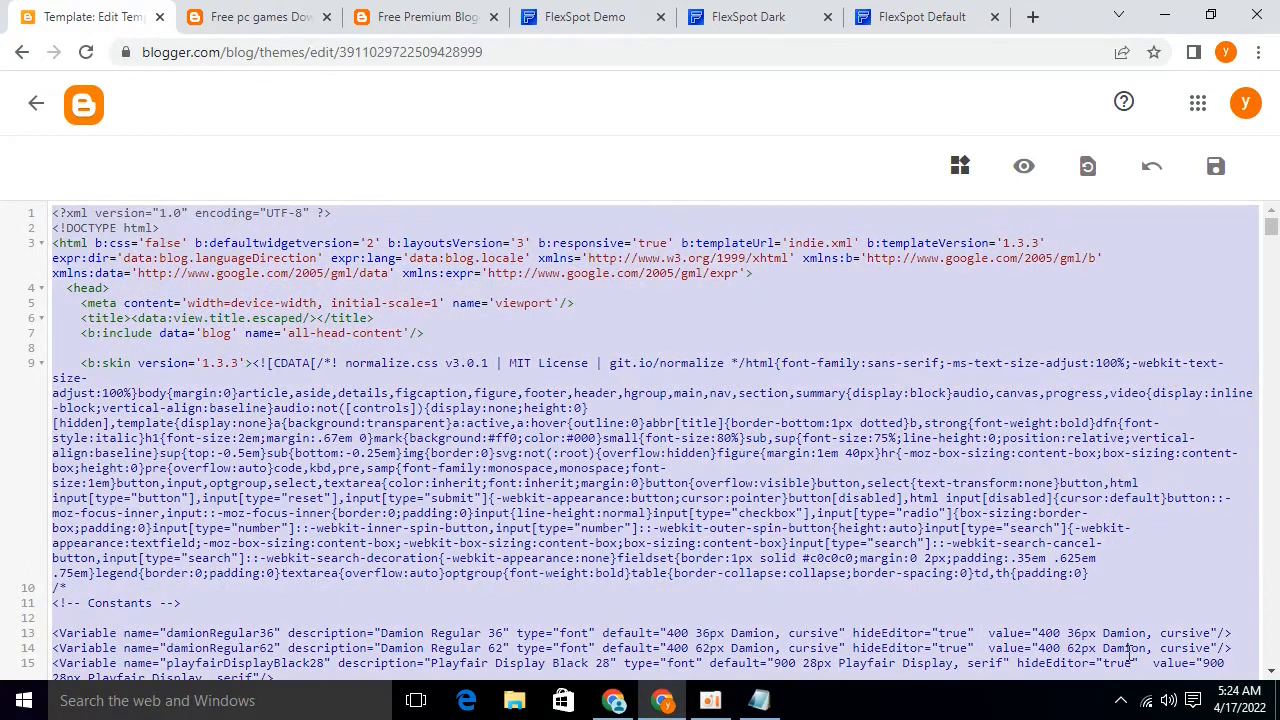
{"action": "key", "text": "Delete"}
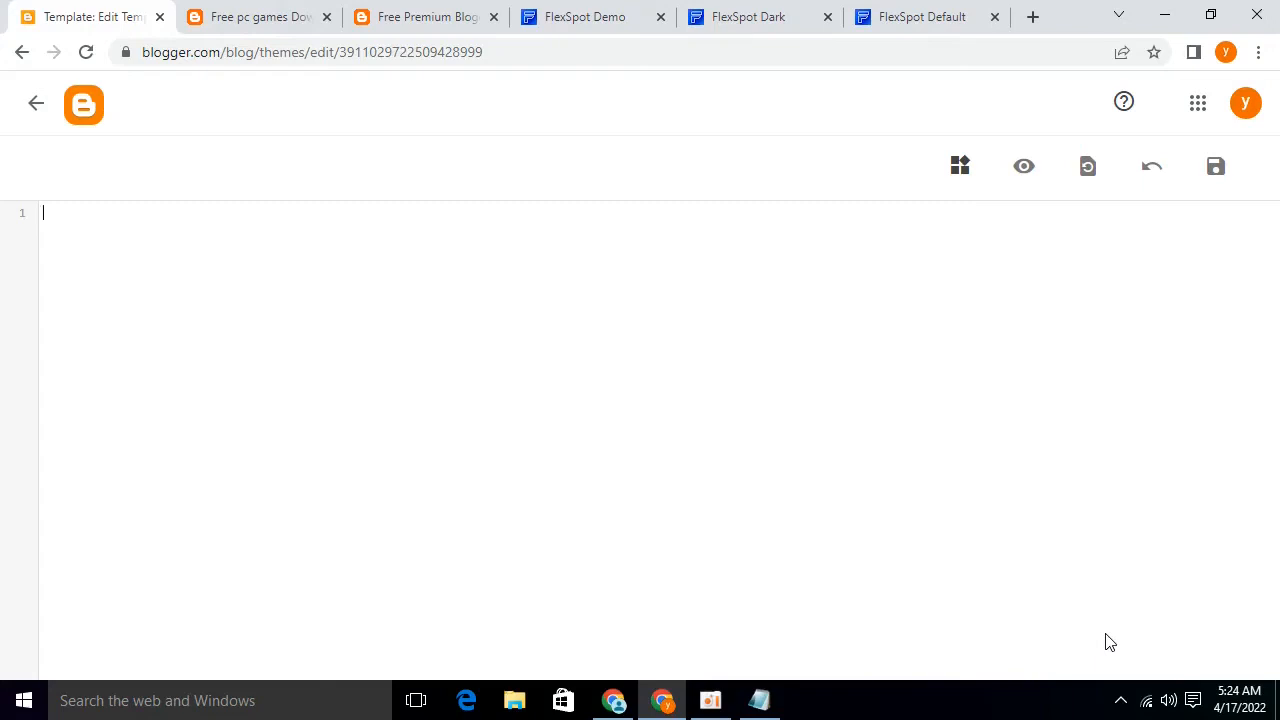
{"action": "key", "text": "ctrl+v"}
{"action": "left_click", "coordinate": [1216, 168]}
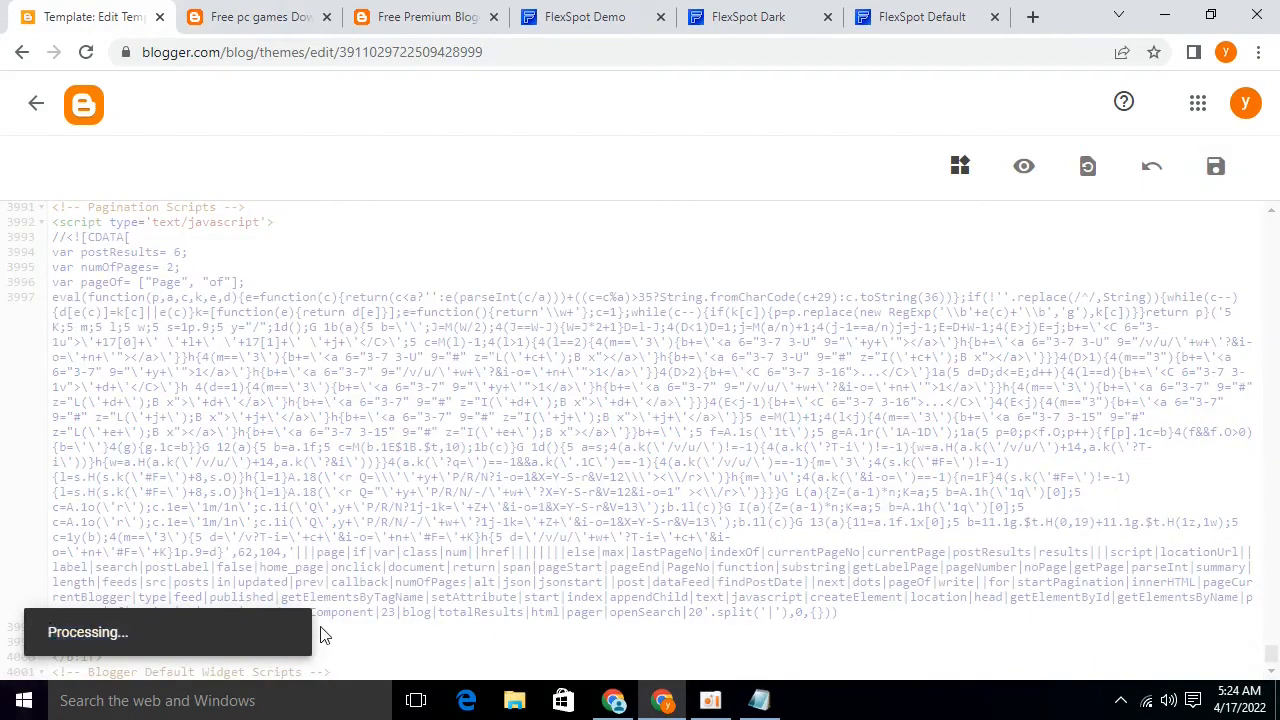
Reload the Free pc games Download blog and examine the home page with the new theme down to the footer
{"action": "left_click", "coordinate": [222, 27]}
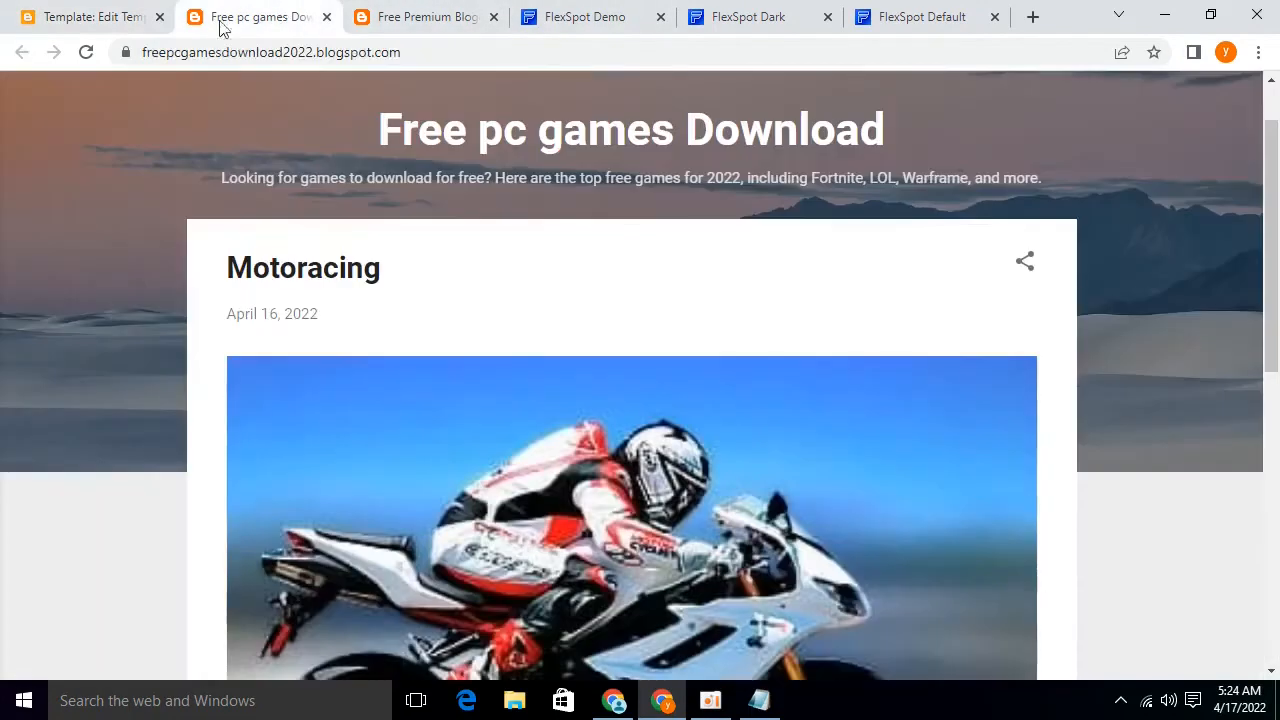
{"action": "left_click", "coordinate": [86, 52]}
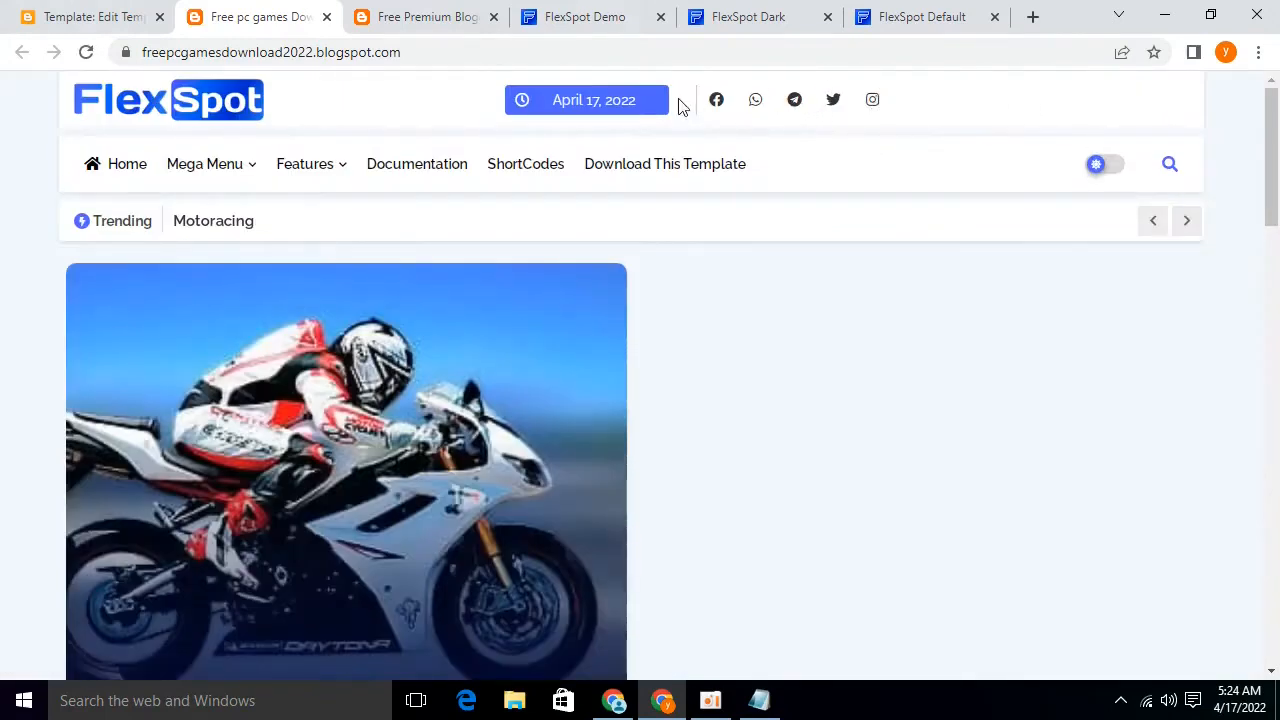
{"action": "scroll", "coordinate": [714, 246], "scroll_direction": "down", "scroll_amount": 20}
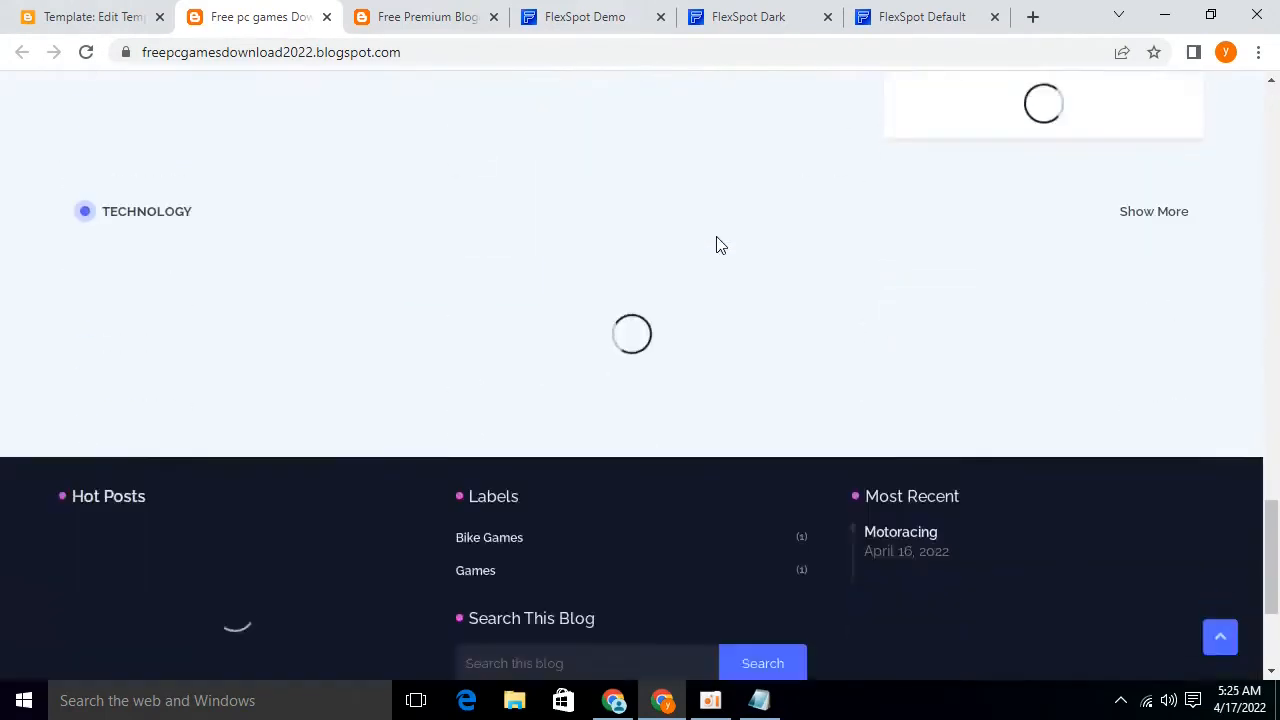
{"action": "scroll", "coordinate": [716, 246], "scroll_direction": "down", "scroll_amount": 3}
{"action": "scroll", "coordinate": [580, 443], "scroll_direction": "up", "scroll_amount": 10}
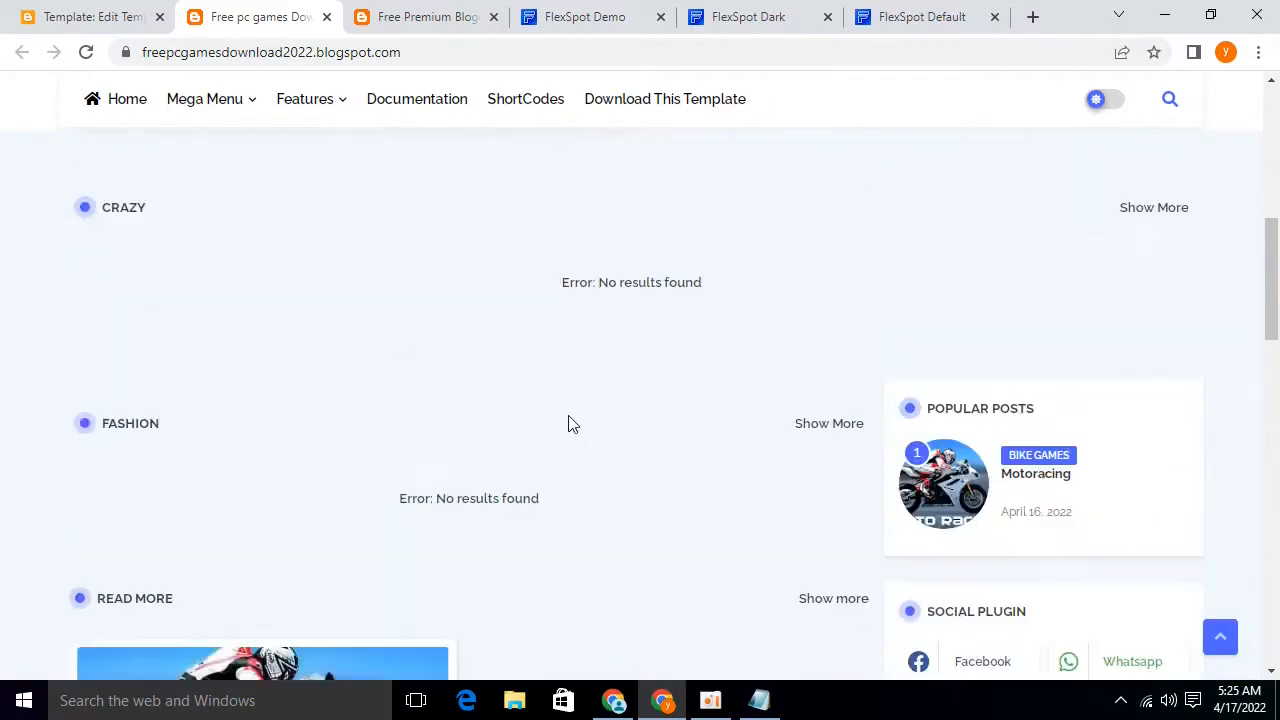
{"action": "scroll", "coordinate": [570, 425], "scroll_direction": "up", "scroll_amount": 10}
Compare the FlexSpot Default, Dark and Demo previews with the blog's new home page
{"action": "left_click", "coordinate": [912, 16]}
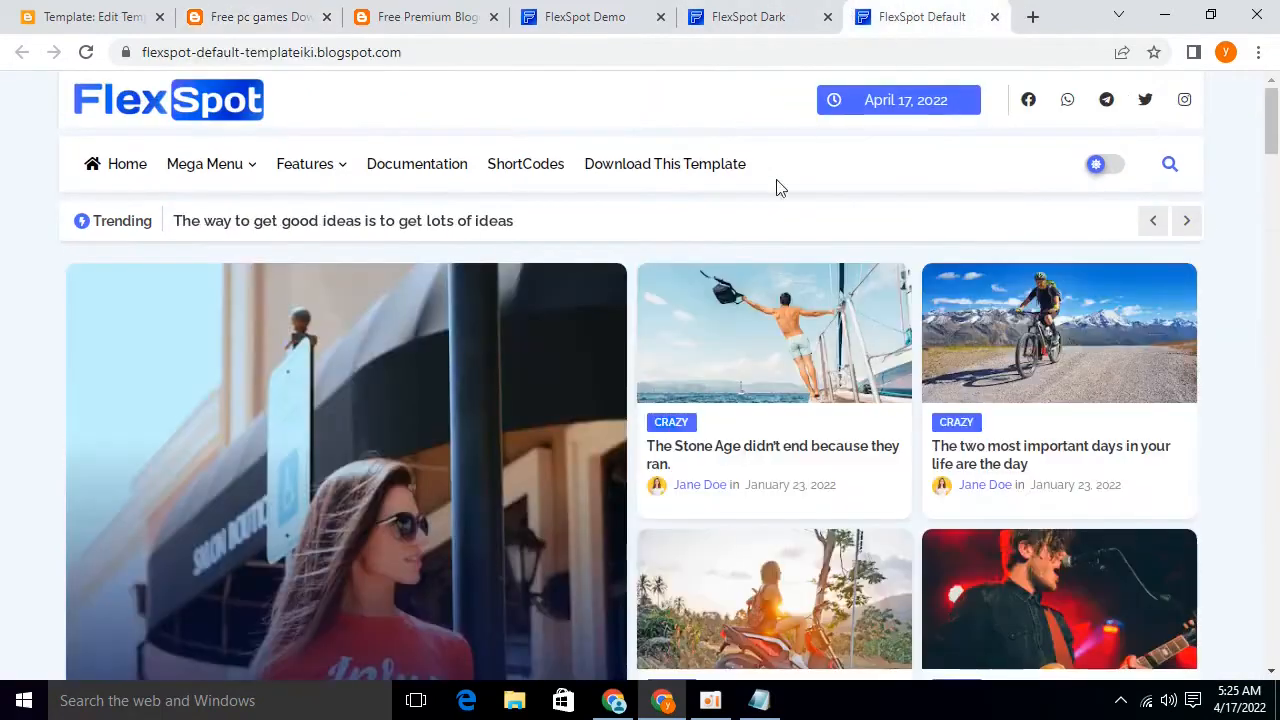
{"action": "left_click", "coordinate": [778, 14]}
{"action": "left_click", "coordinate": [563, 14]}
{"action": "left_click", "coordinate": [208, 12]}
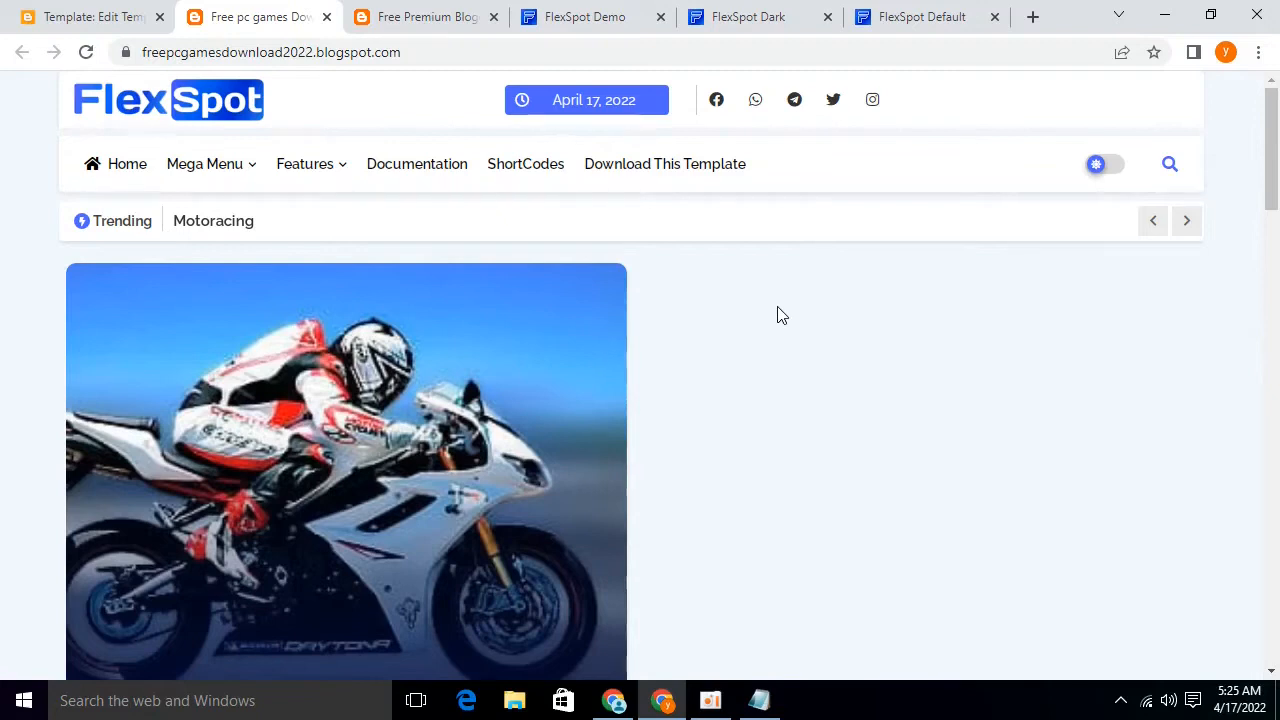
{"action": "right_click", "coordinate": [176, 97]}
{"action": "left_click", "coordinate": [285, 330]}
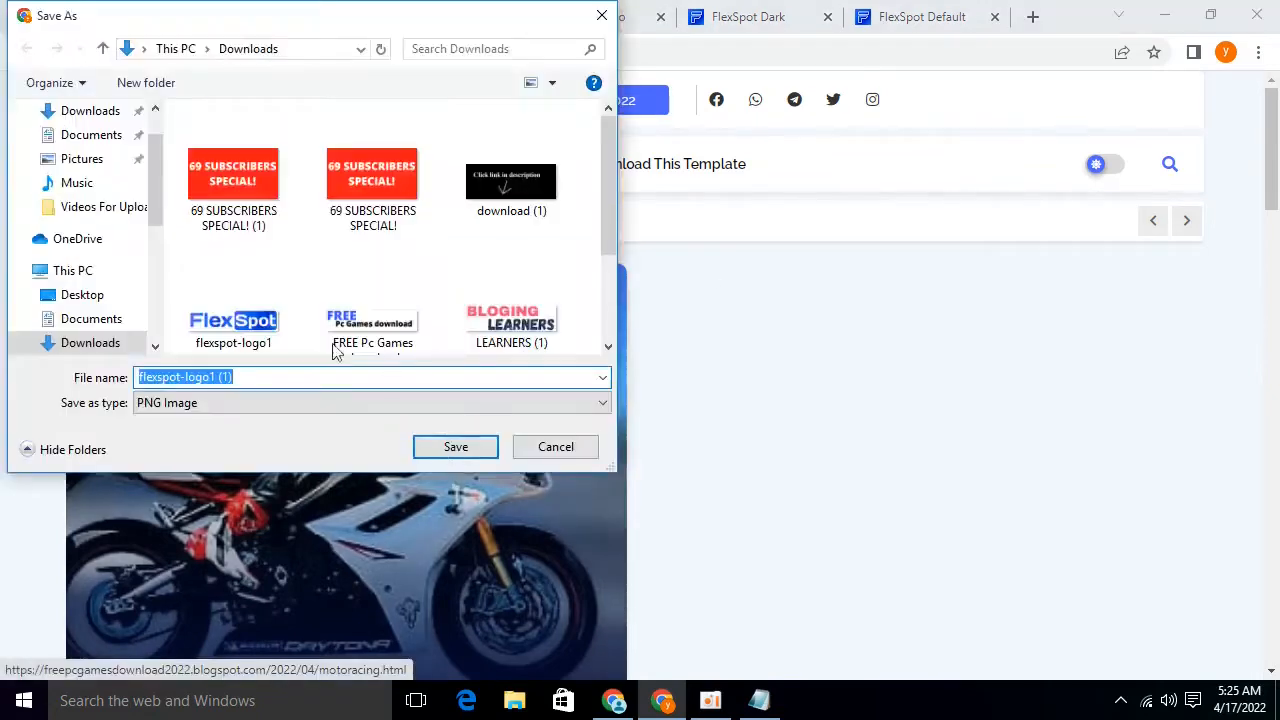
{"action": "left_click", "coordinate": [583, 455]}
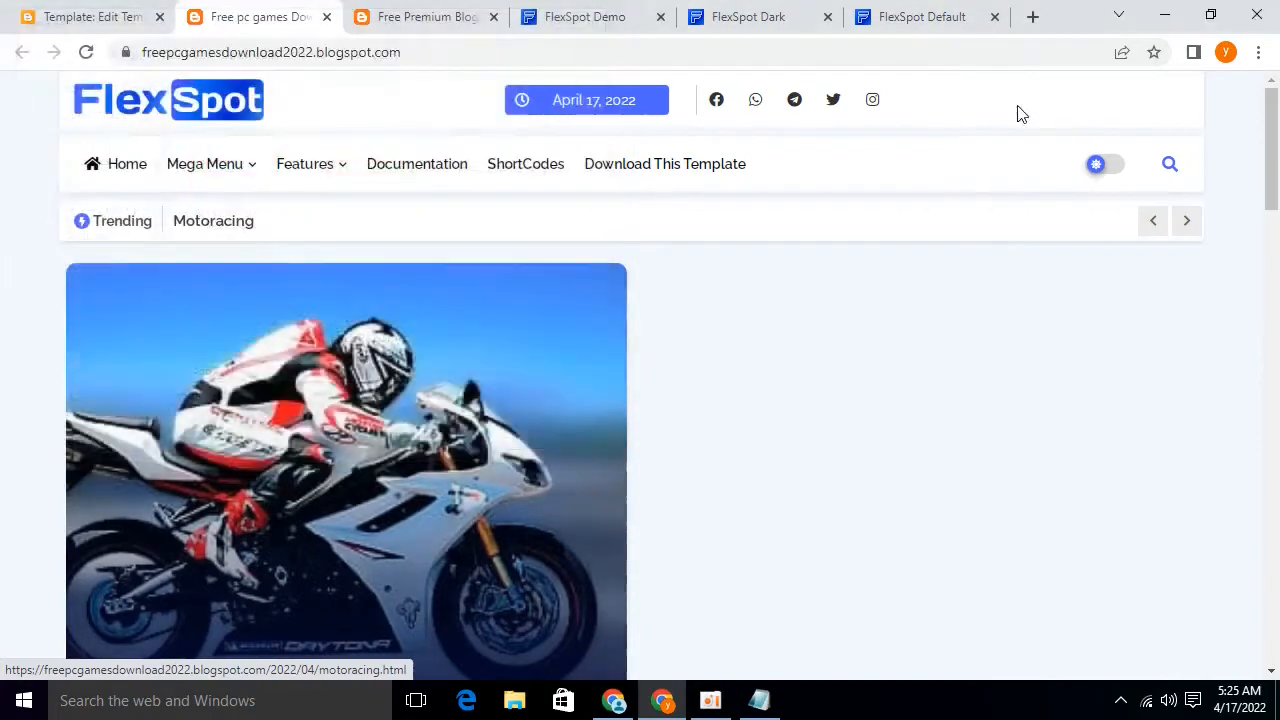
Open the Canva home page in a new browser tab
{"action": "key", "text": "ctrl+t"}
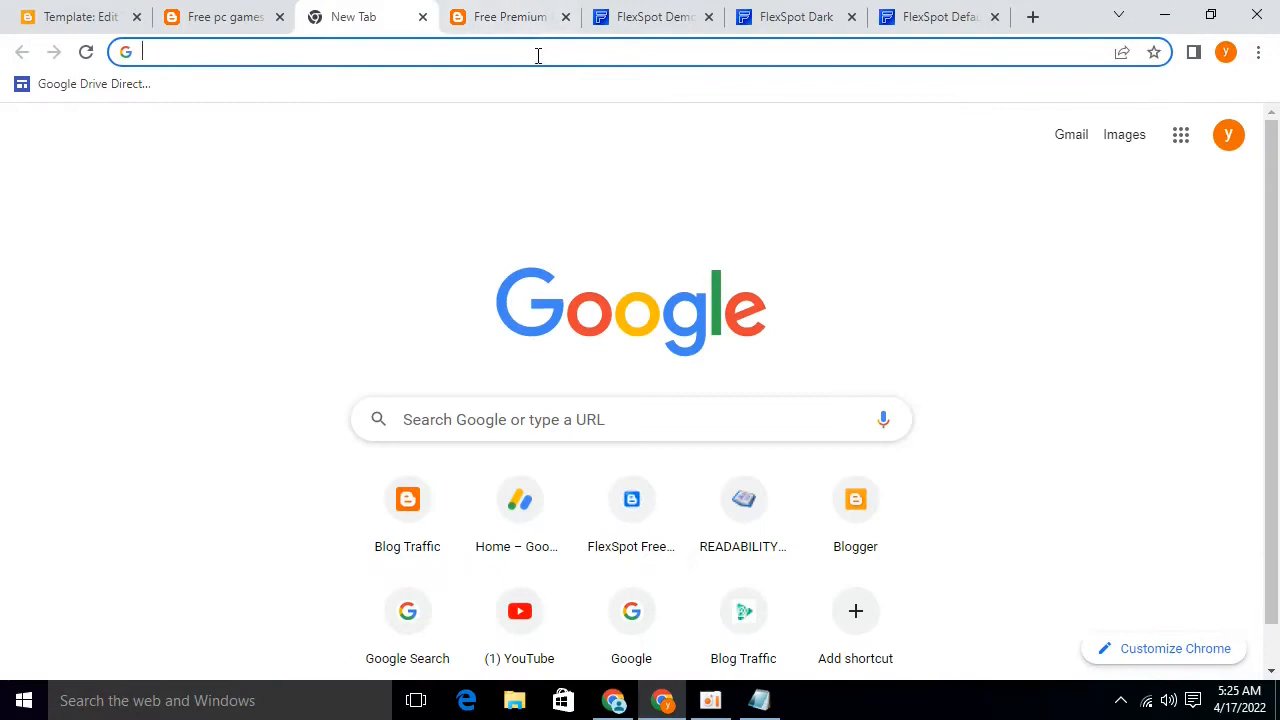
{"action": "type", "text": "ca"}
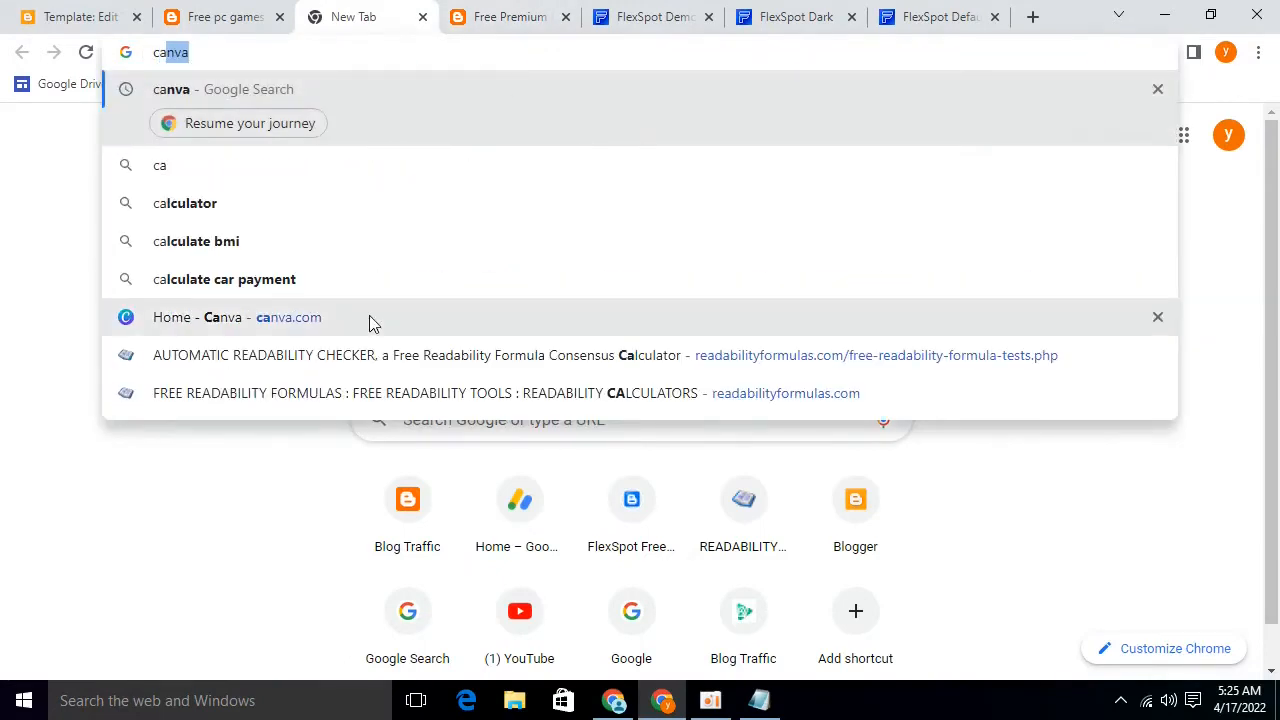
{"action": "left_click", "coordinate": [371, 317]}
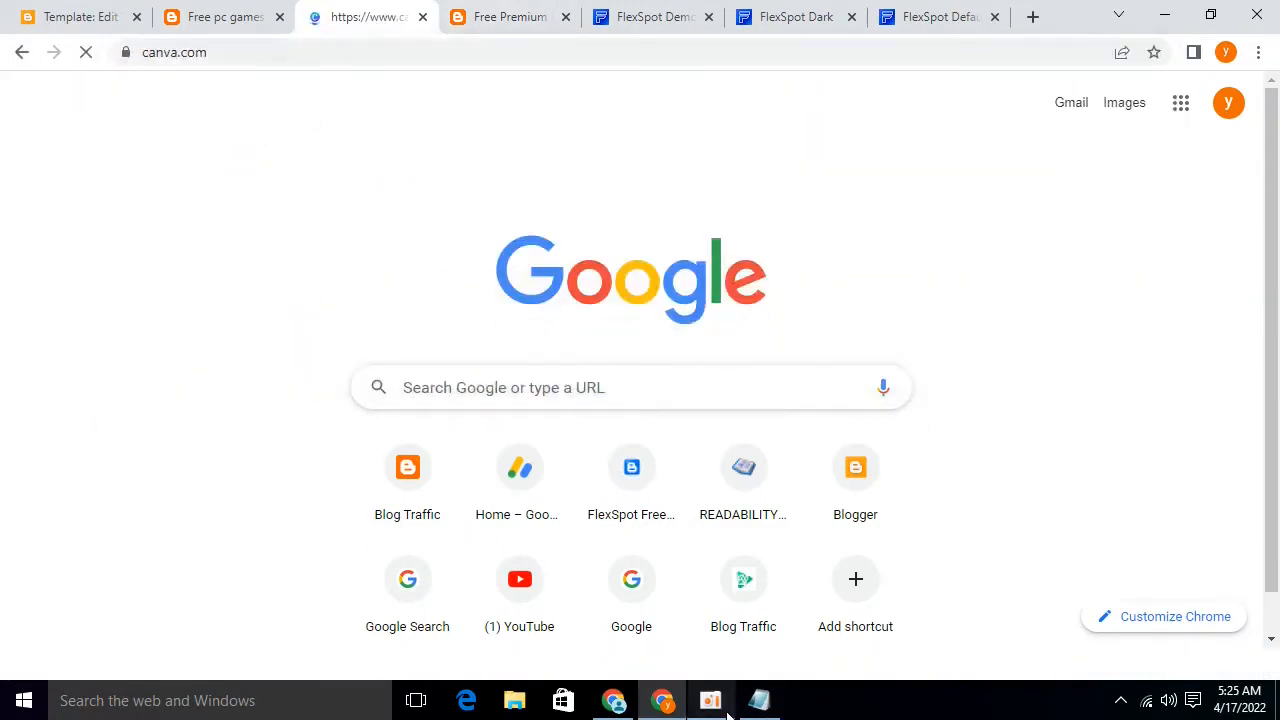
Move the flexspot-logo1 image near the centre of the desktop and open its file properties
{"action": "key", "text": "super+d"}
{"action": "left_click_drag", "start_coordinate": [1028, 285], "coordinate": [773, 423]}
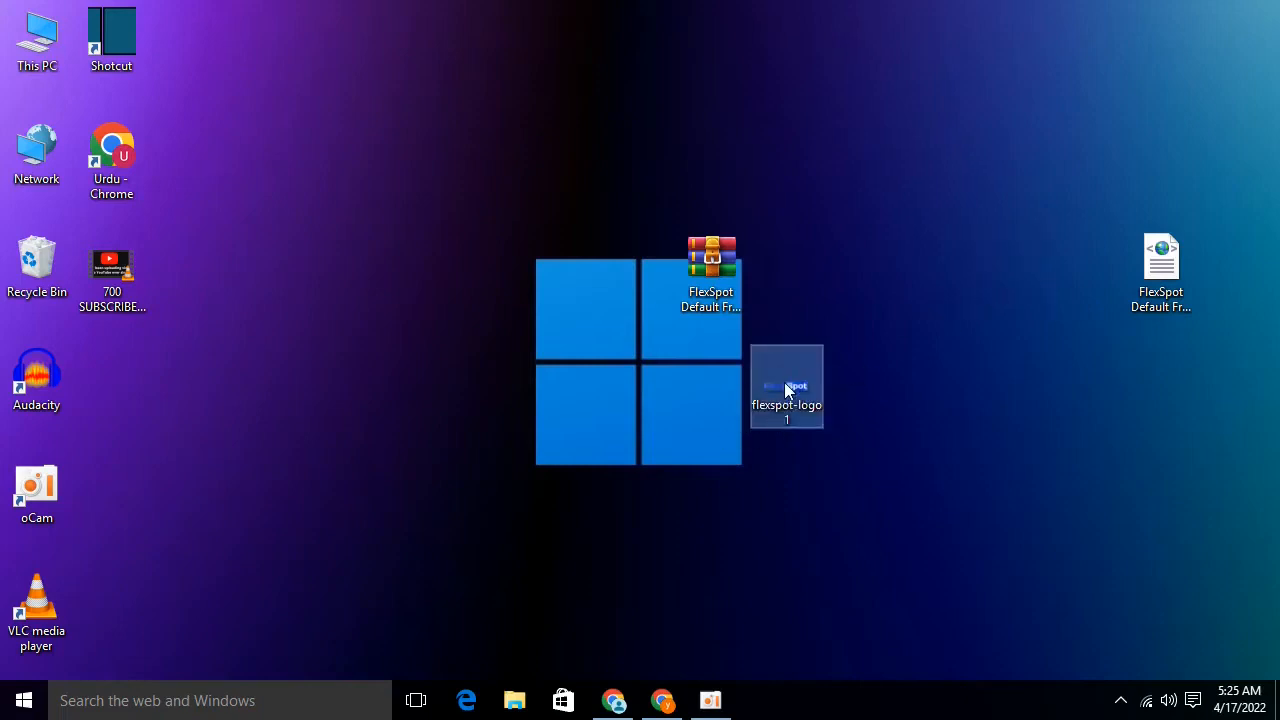
{"action": "right_click", "coordinate": [787, 390]}
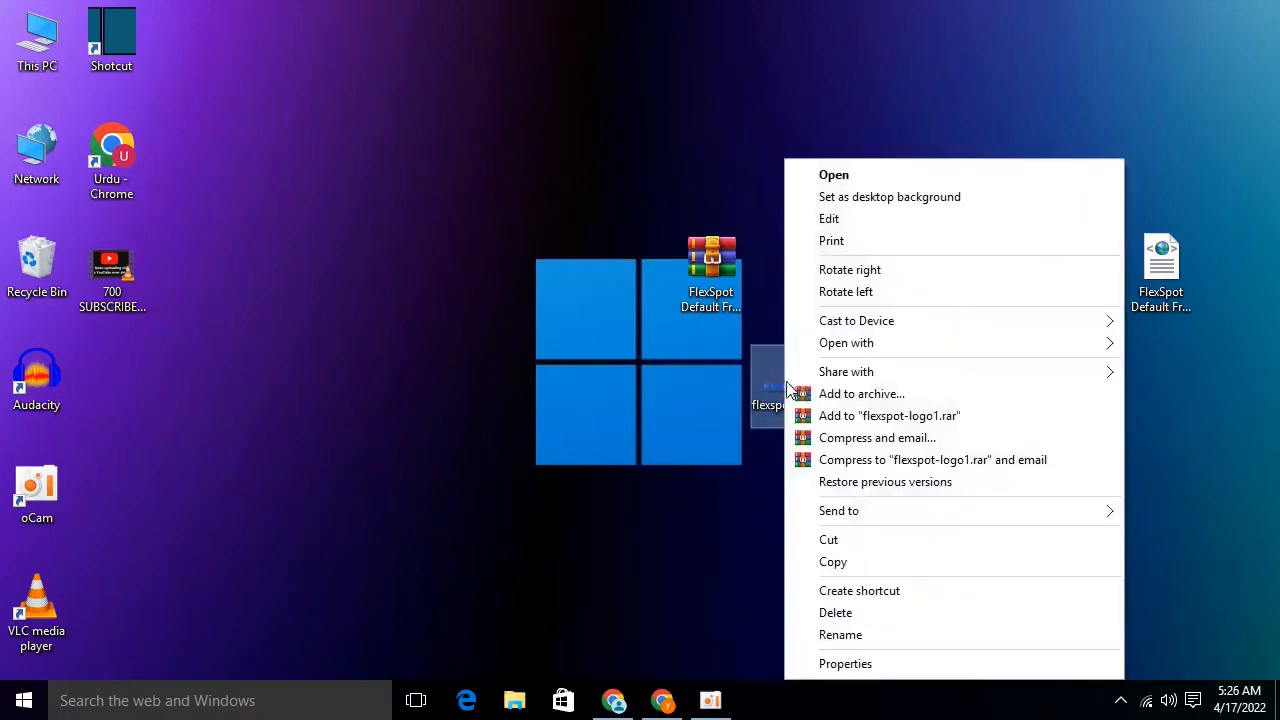
{"action": "left_click", "coordinate": [886, 665]}
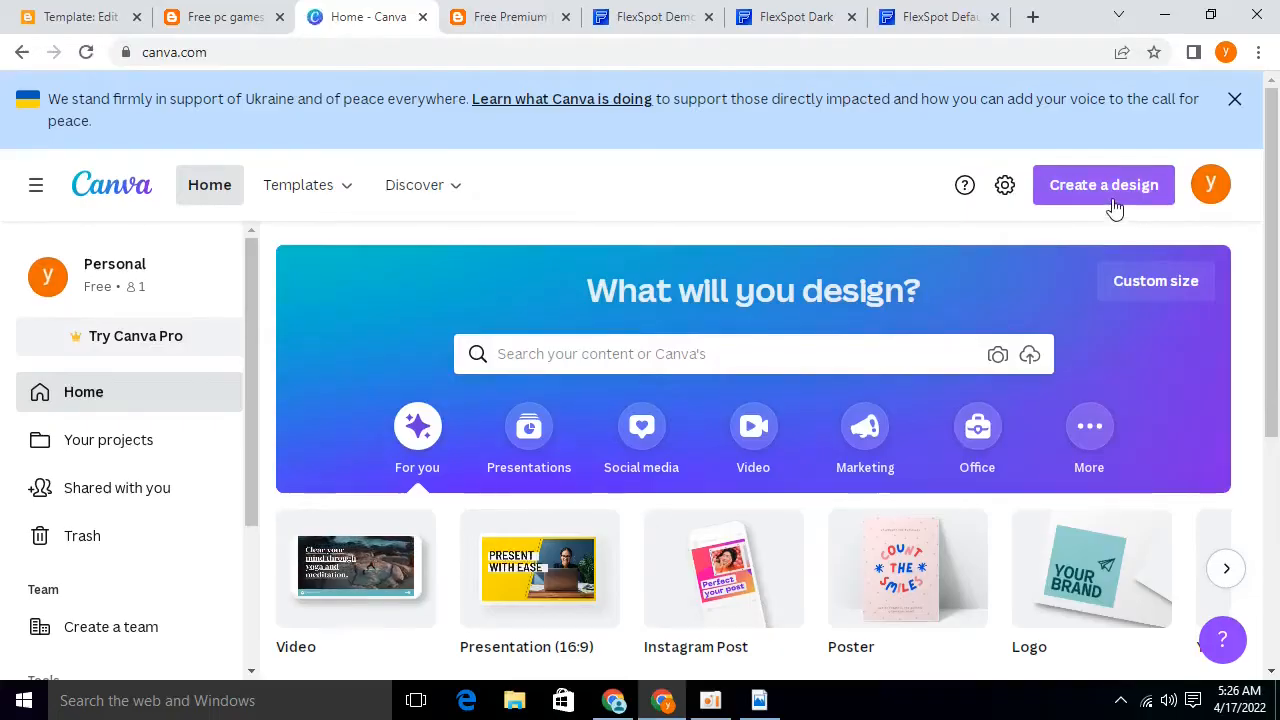
Start a custom-size design in Canva and check the flexspot-logo1 image's pixel dimensions in its file properties
{"action": "left_click", "coordinate": [1114, 205]}
{"action": "left_click", "coordinate": [870, 606]}
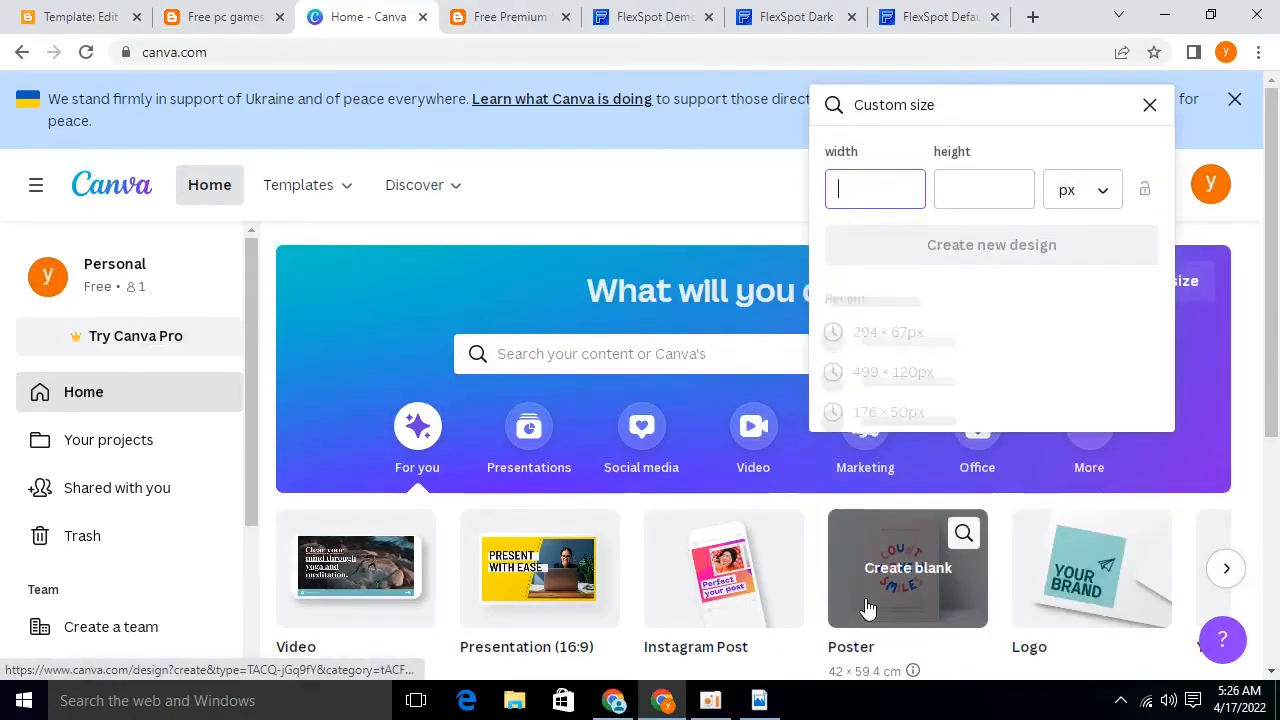
{"action": "left_click", "coordinate": [762, 702]}
{"action": "left_click_drag", "start_coordinate": [991, 187], "coordinate": [393, 210]}
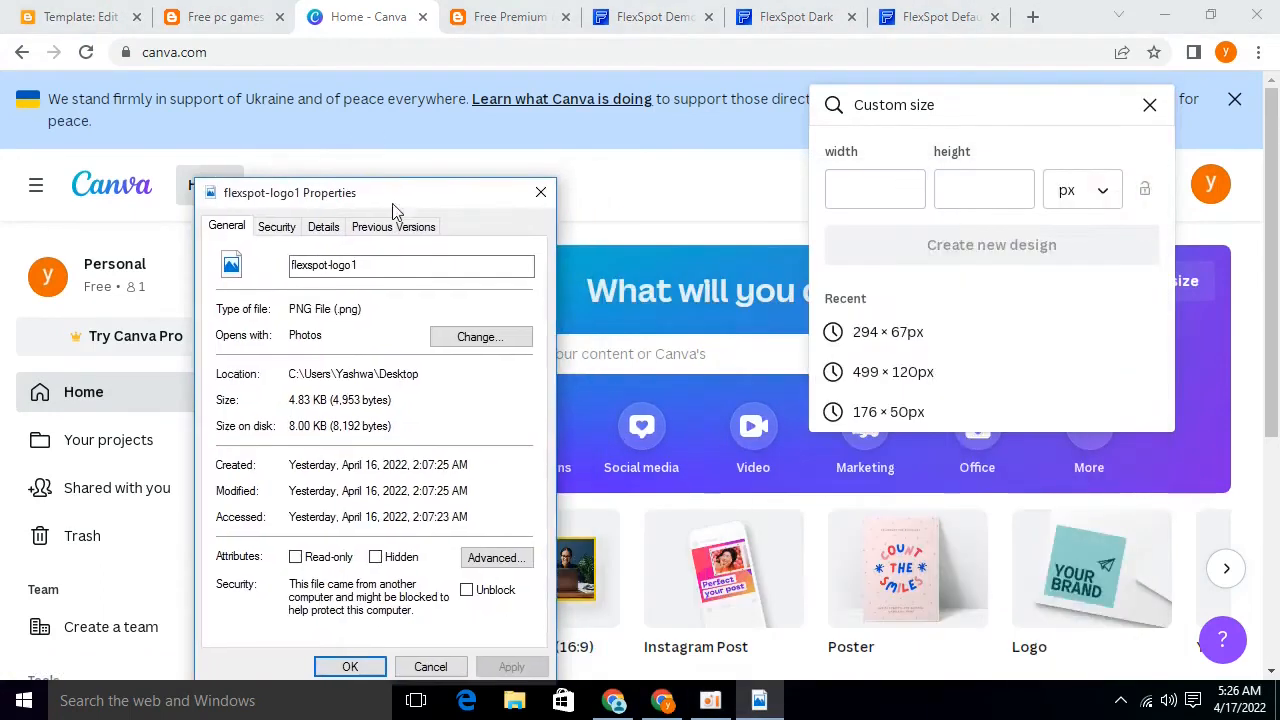
{"action": "left_click", "coordinate": [322, 227]}
{"action": "left_click", "coordinate": [450, 558]}
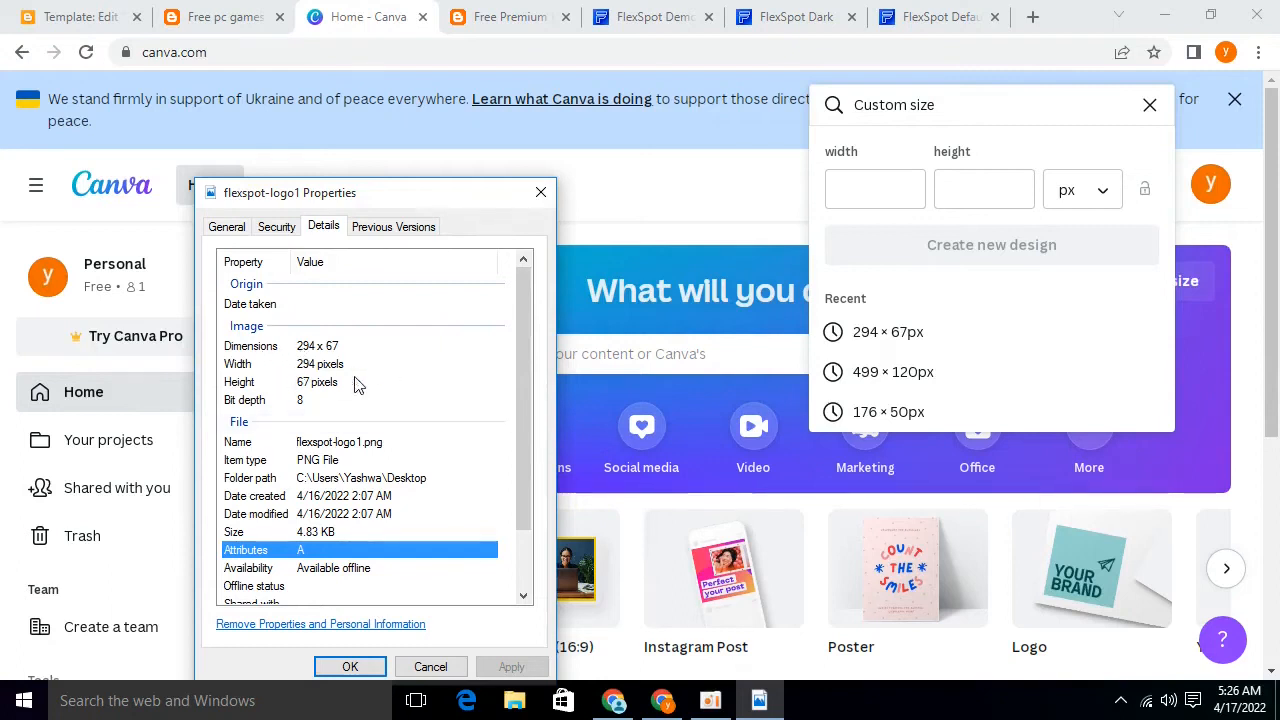
Create a new custom design 294 px wide and 67 px high, matching the FlexSpot logo's dimensions
{"action": "left_click", "coordinate": [866, 189]}
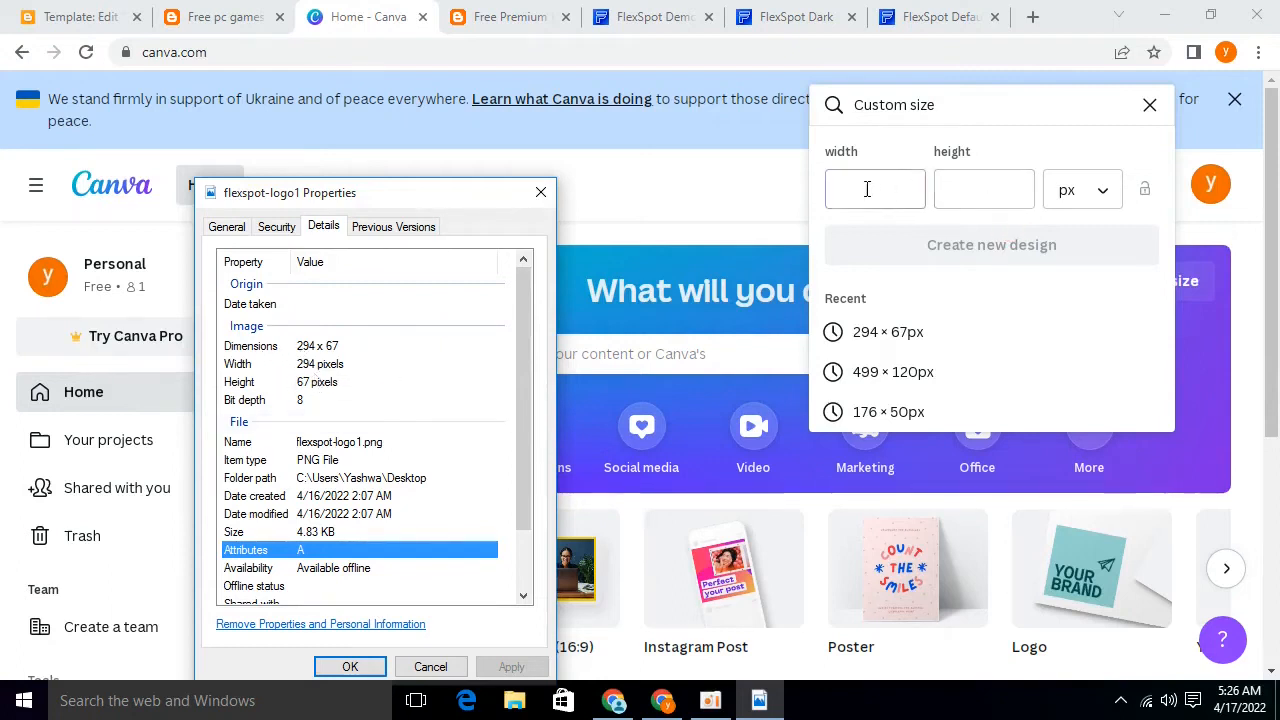
{"action": "type", "text": "294"}
{"action": "key", "text": "Tab"}
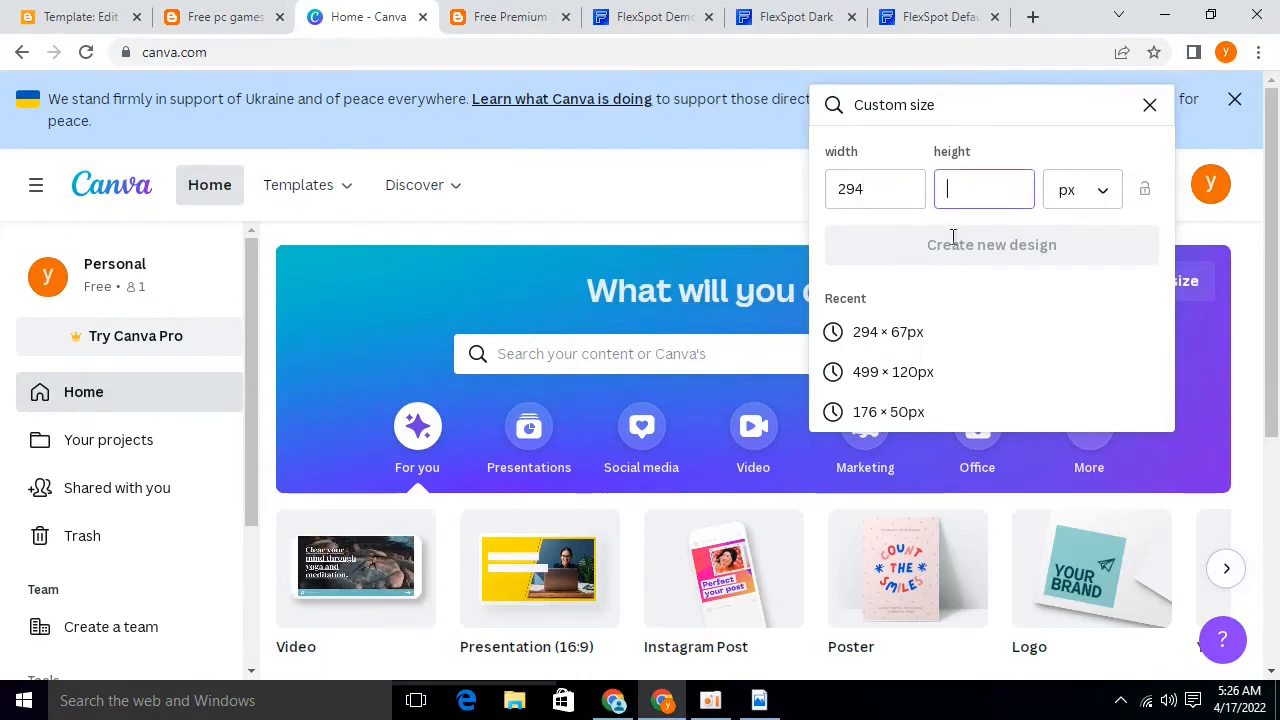
{"action": "left_click", "coordinate": [759, 700]}
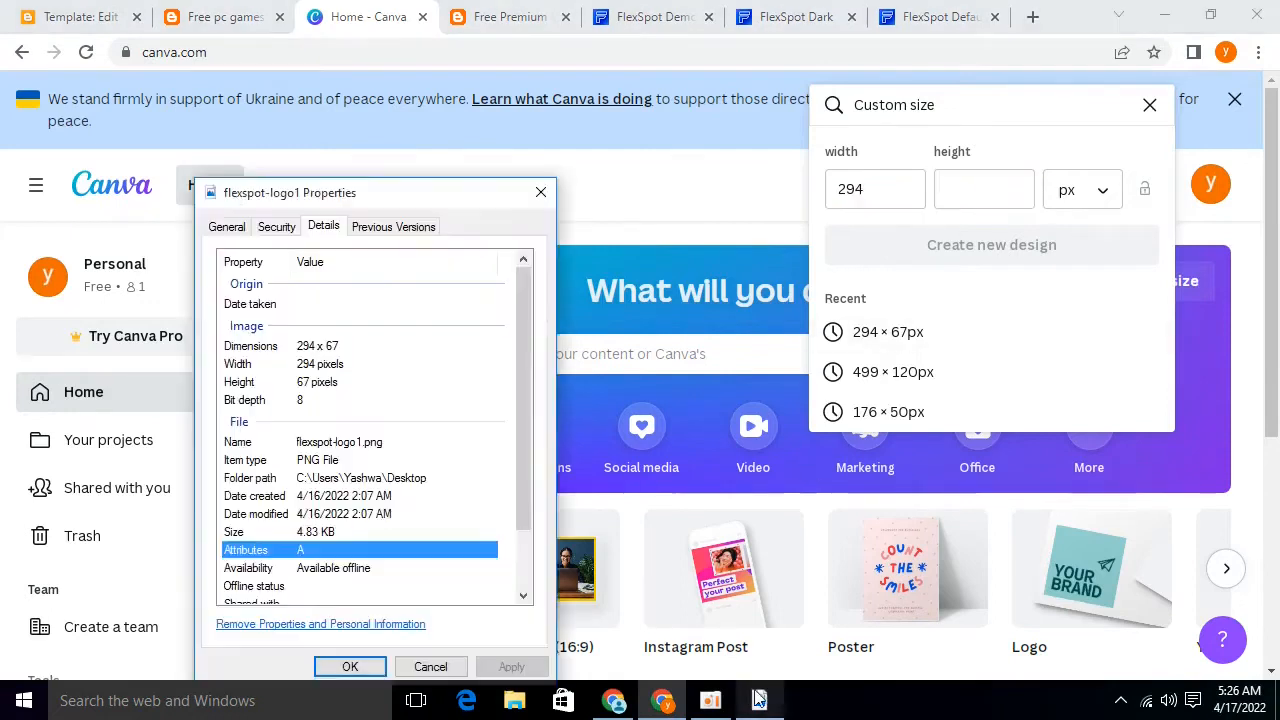
{"action": "left_click", "coordinate": [972, 198]}
{"action": "type", "text": "67"}
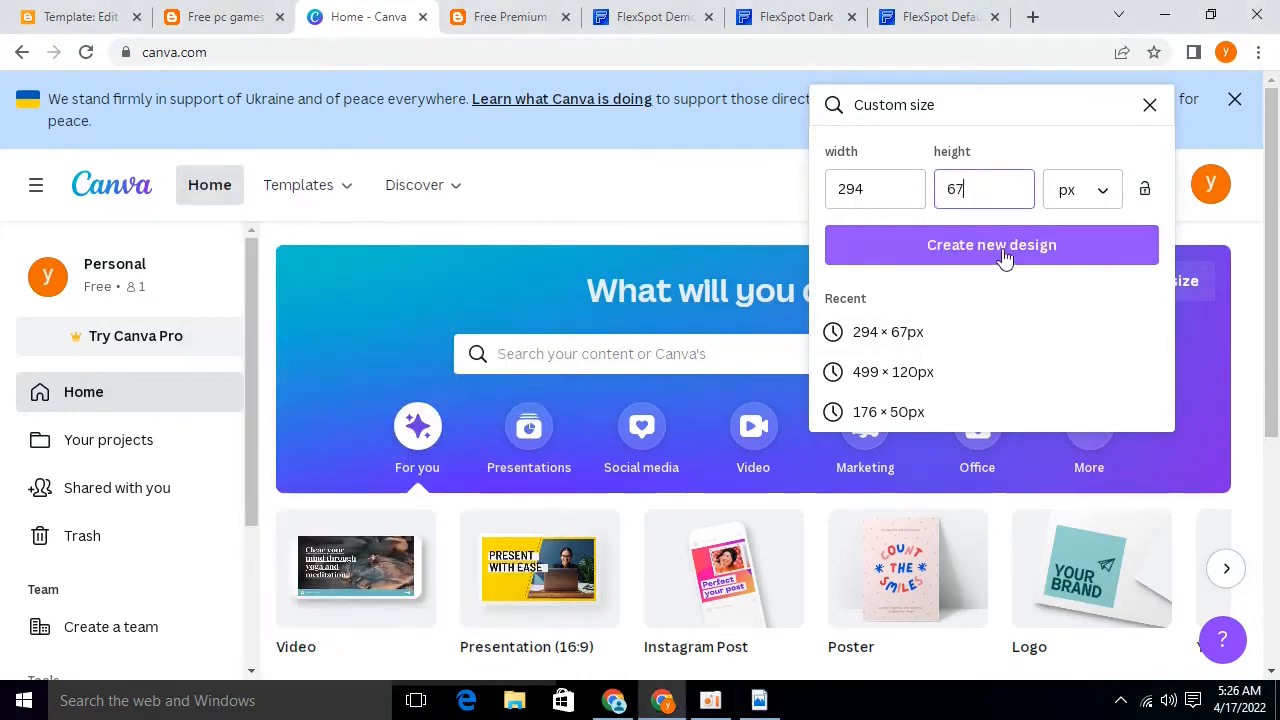
{"action": "left_click", "coordinate": [1003, 250]}
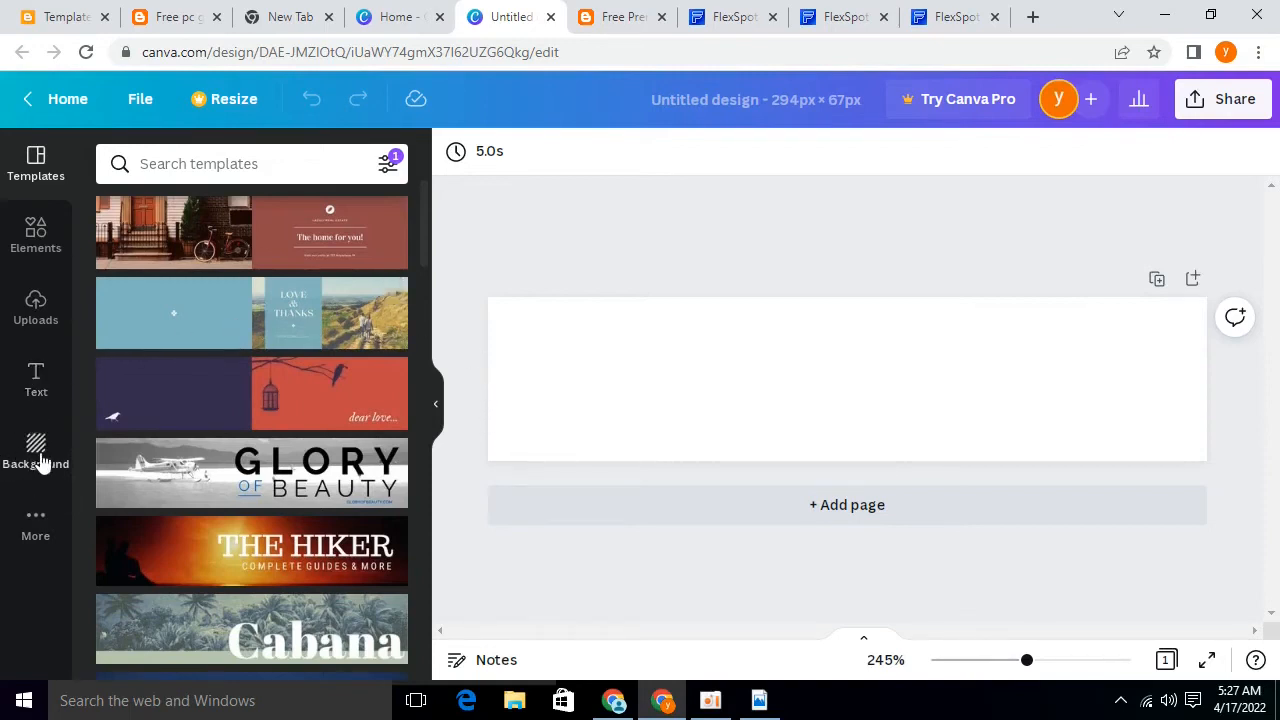
Check the blog's name on its page, then add the heading "free pc games download" to the blank Canva design
{"action": "left_click", "coordinate": [391, 18]}
{"action": "left_click", "coordinate": [183, 10]}
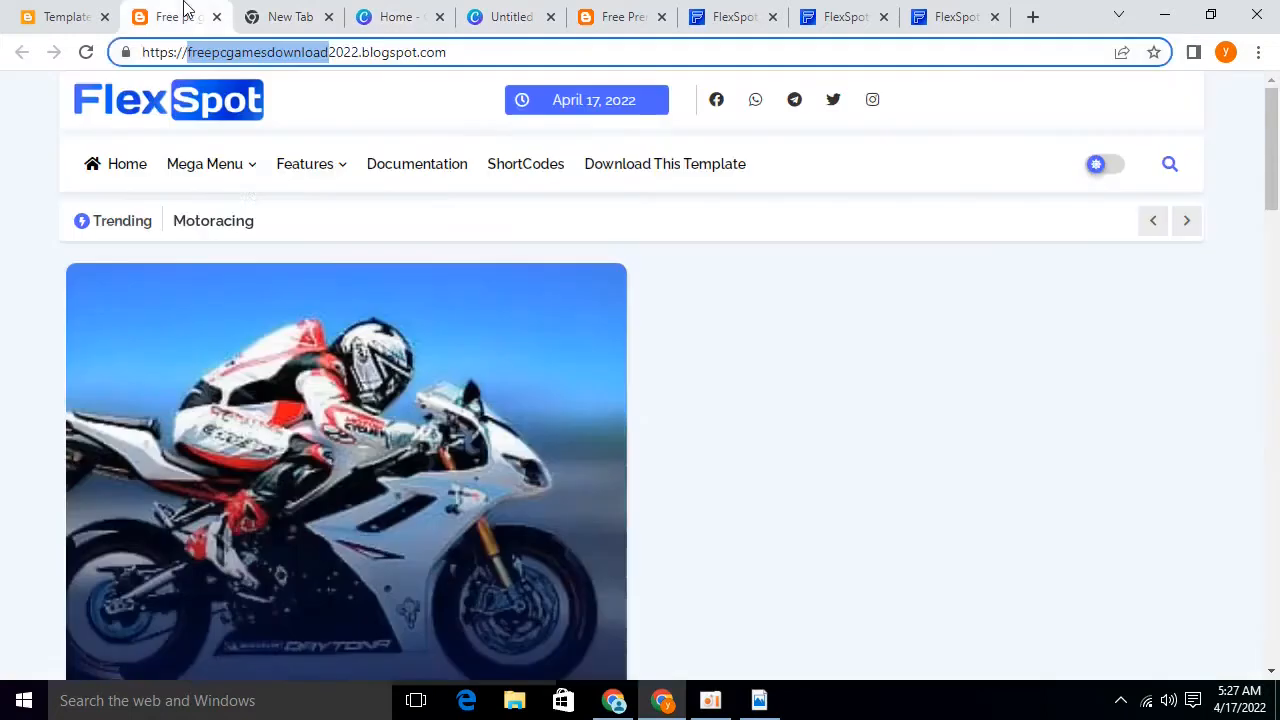
{"action": "left_click", "coordinate": [500, 17]}
{"action": "left_click", "coordinate": [275, 262]}
{"action": "left_click_drag", "start_coordinate": [896, 379], "coordinate": [543, 337]}
{"action": "type", "text": "Free pc games download"}
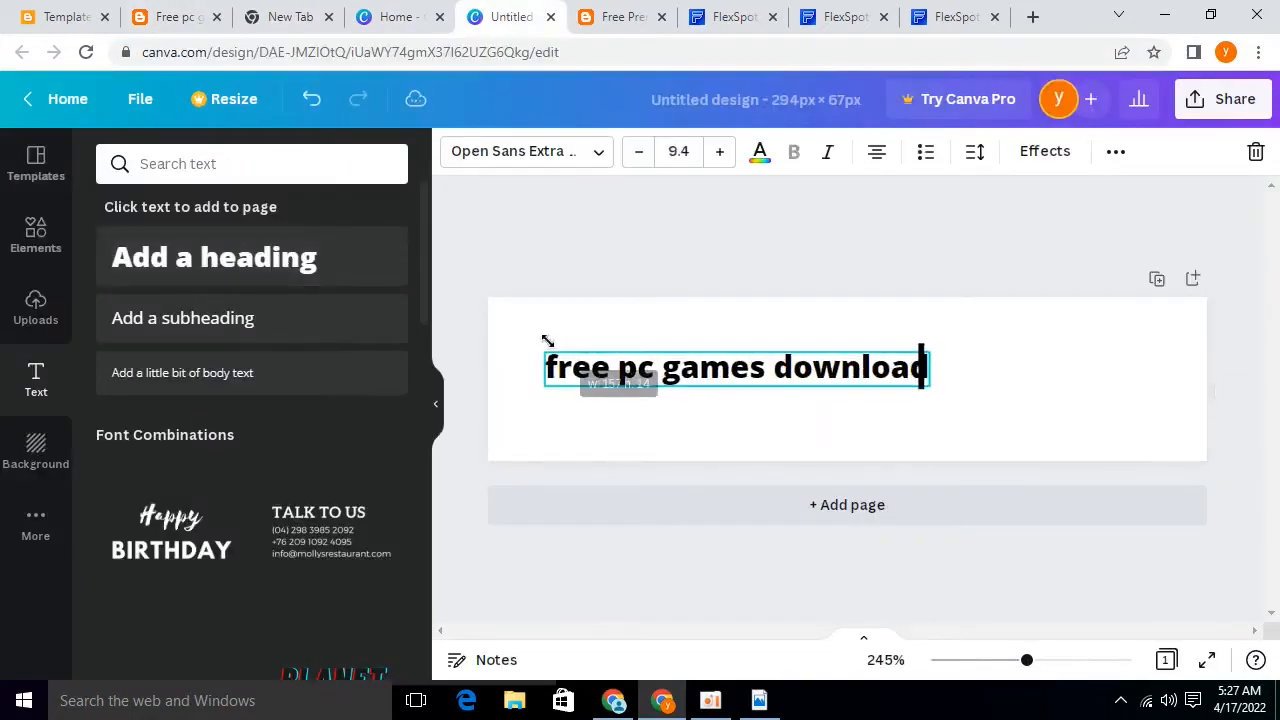
{"action": "left_click", "coordinate": [846, 409]}
{"action": "left_click", "coordinate": [750, 385]}
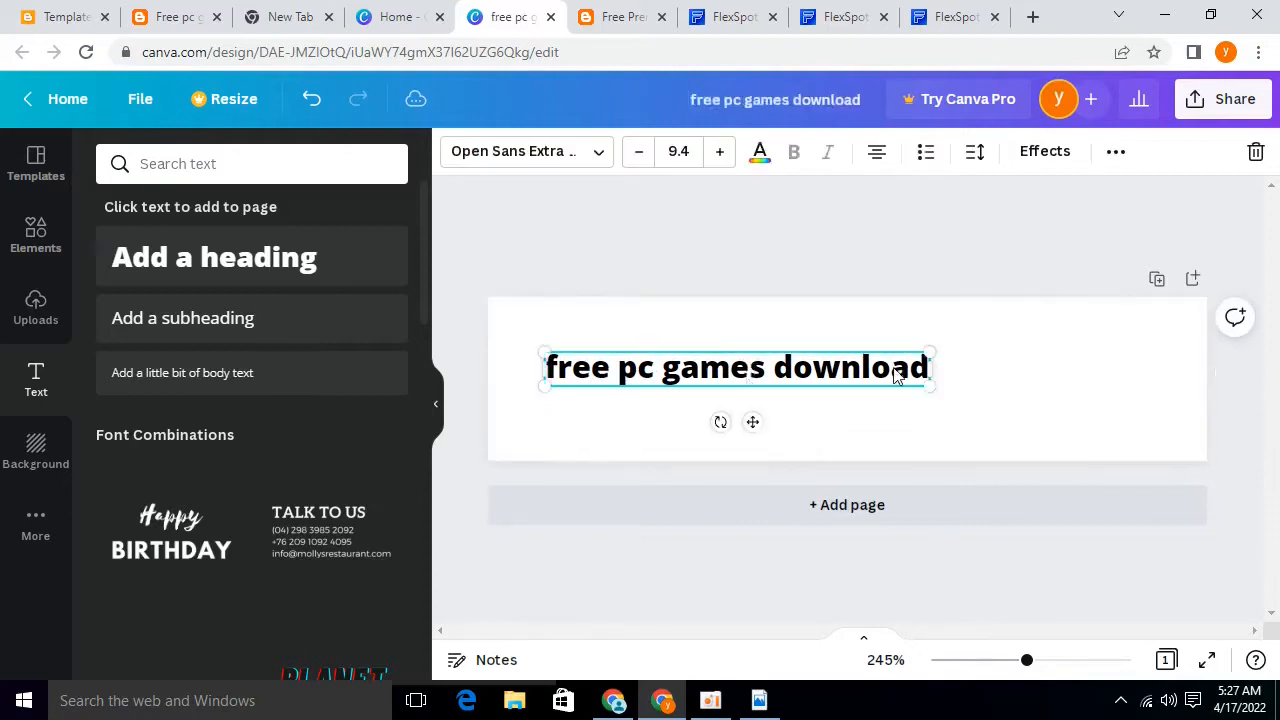
Enlarge the heading to about font size 15.3 so it spans most of the canvas width
{"action": "left_click_drag", "start_coordinate": [930, 386], "coordinate": [1145, 417]}
{"action": "mouse_move", "coordinate": [1045, 376]}
{"action": "left_mouse_down"}
{"action": "mouse_move", "coordinate": [986, 374]}
{"action": "mouse_move", "coordinate": [1034, 369]}
{"action": "left_mouse_up"}
{"action": "triple_click", "coordinate": [971, 369]}
{"action": "left_click", "coordinate": [749, 366]}
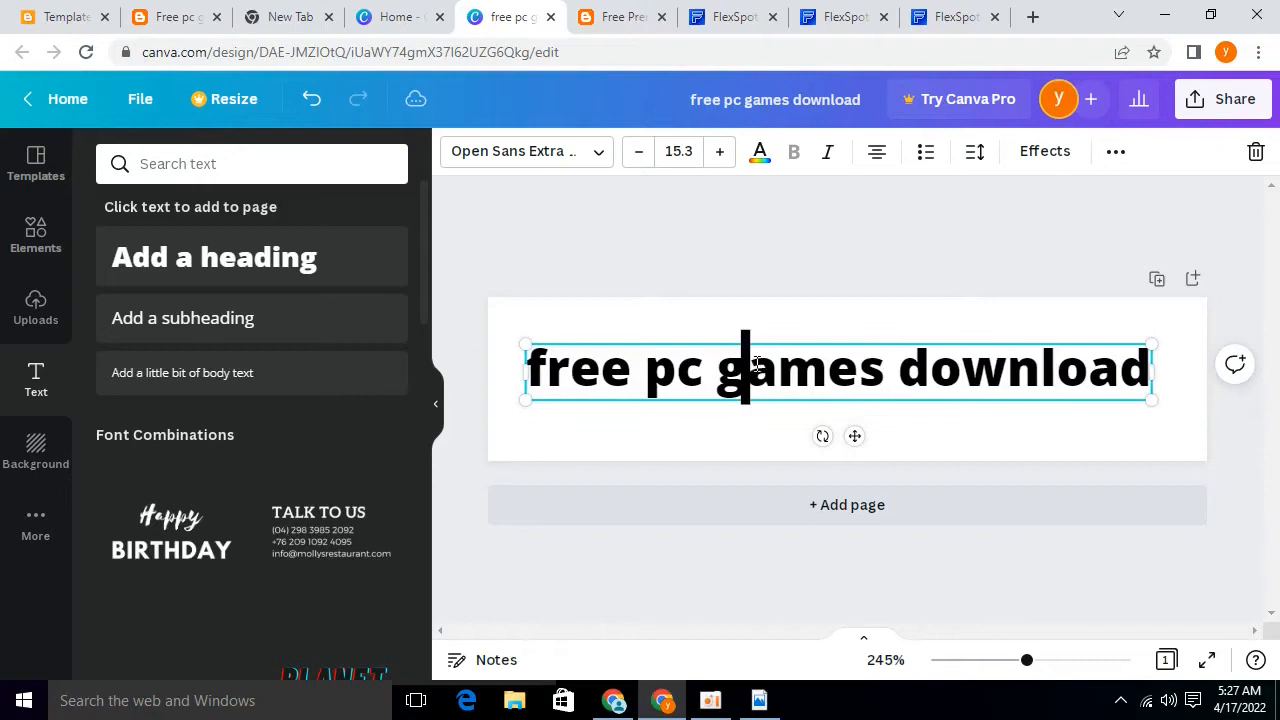
{"action": "left_click", "coordinate": [897, 291]}
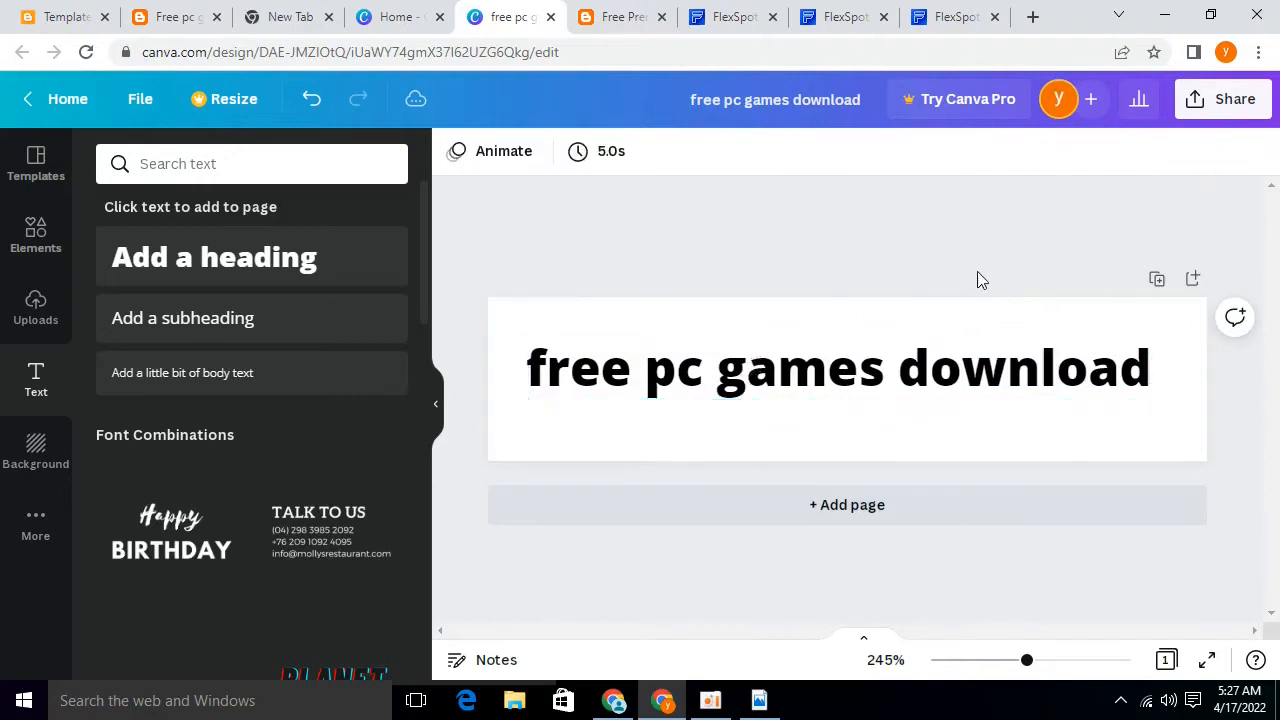
Open the download settings for the logo design
{"action": "left_click", "coordinate": [1224, 99]}
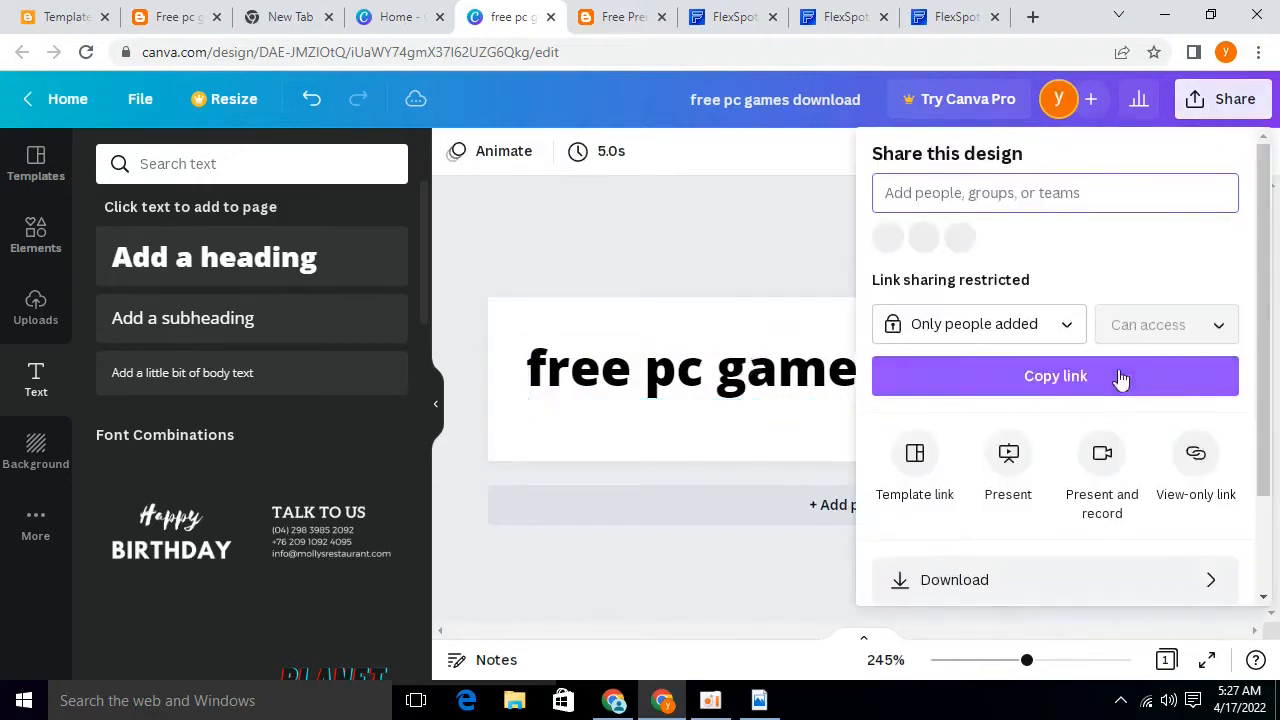
{"action": "scroll", "coordinate": [1100, 440], "scroll_direction": "down", "scroll_amount": 2}
{"action": "left_click", "coordinate": [1094, 454]}
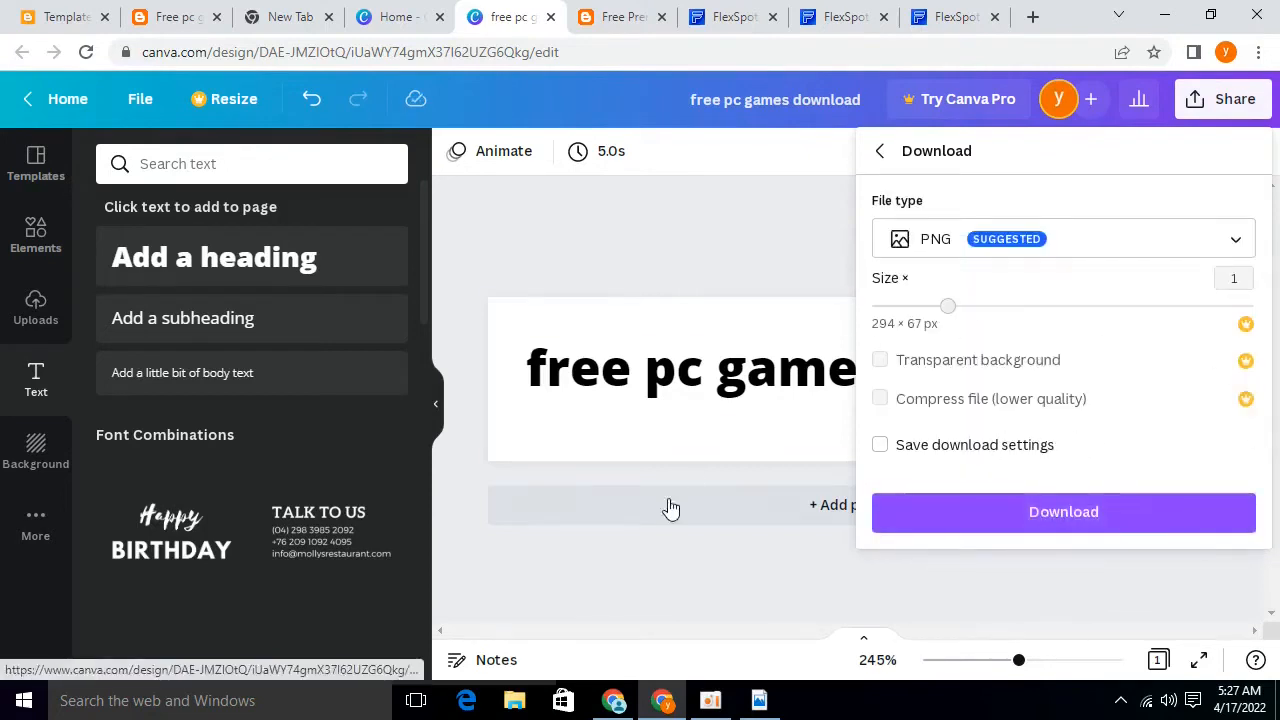
View the FREE Pc Games download logo image from the Downloads folder, then close the viewer and folder
{"action": "left_click", "coordinate": [512, 705]}
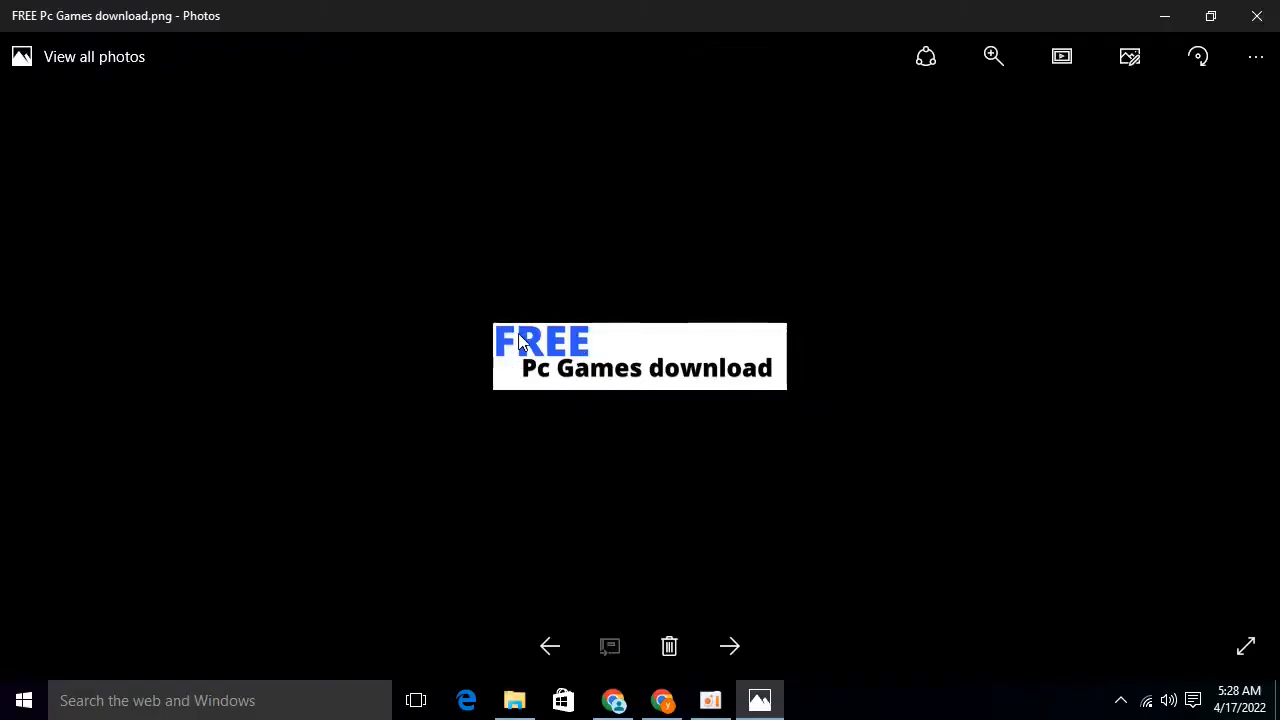
{"action": "left_click", "coordinate": [1257, 15]}
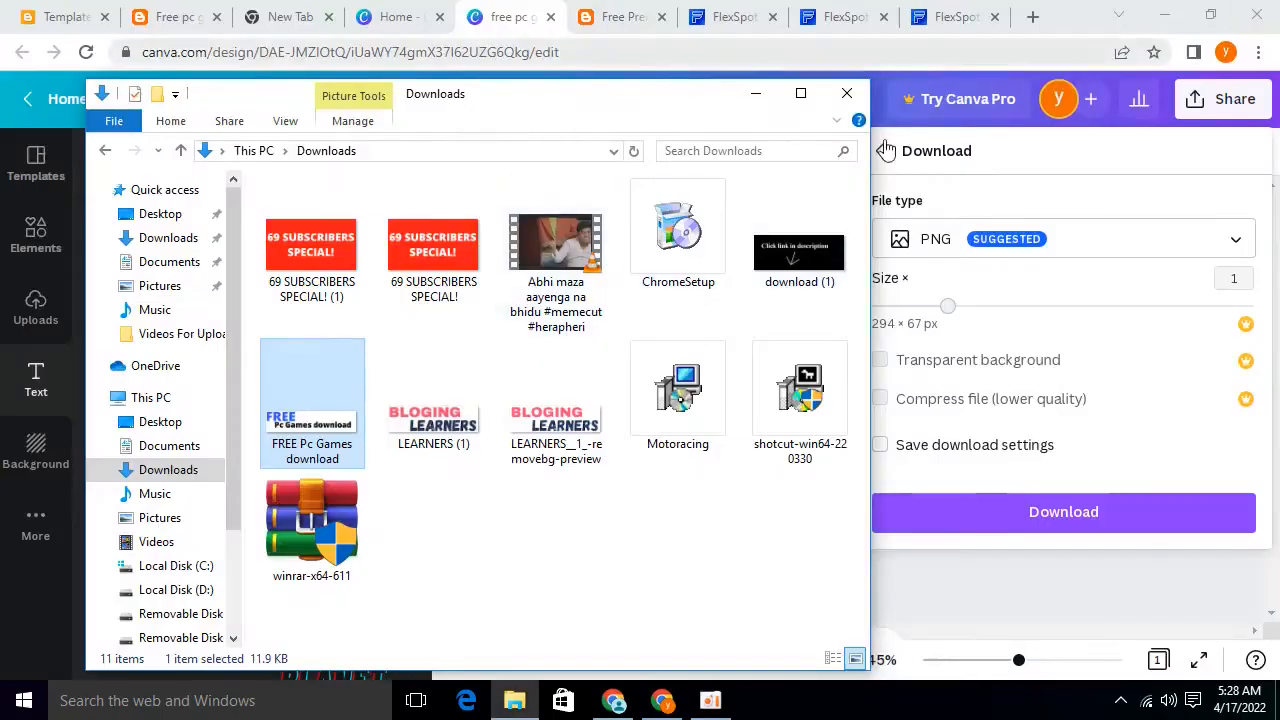
{"action": "left_click", "coordinate": [860, 99]}
Search Google for "background remover", open the remove.bg site and close the Canva design tab
{"action": "left_click", "coordinate": [390, 17]}
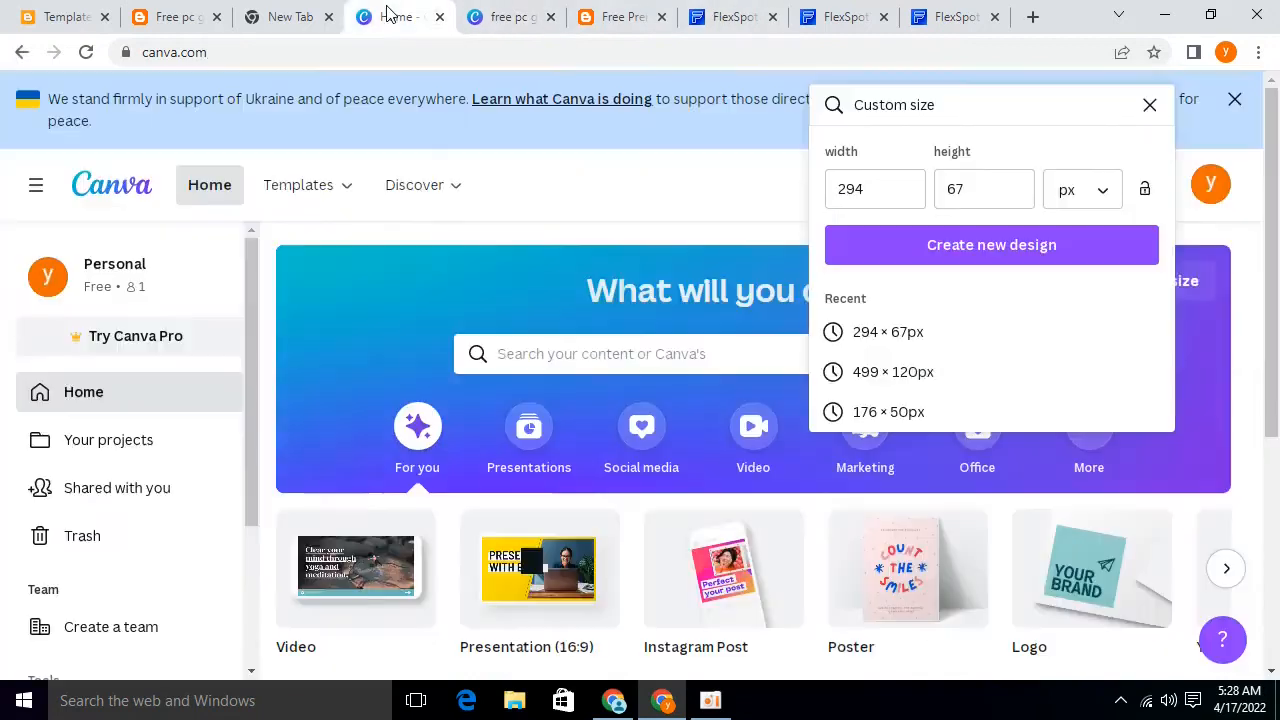
{"action": "left_click", "coordinate": [387, 44]}
{"action": "type", "text": "bac"}
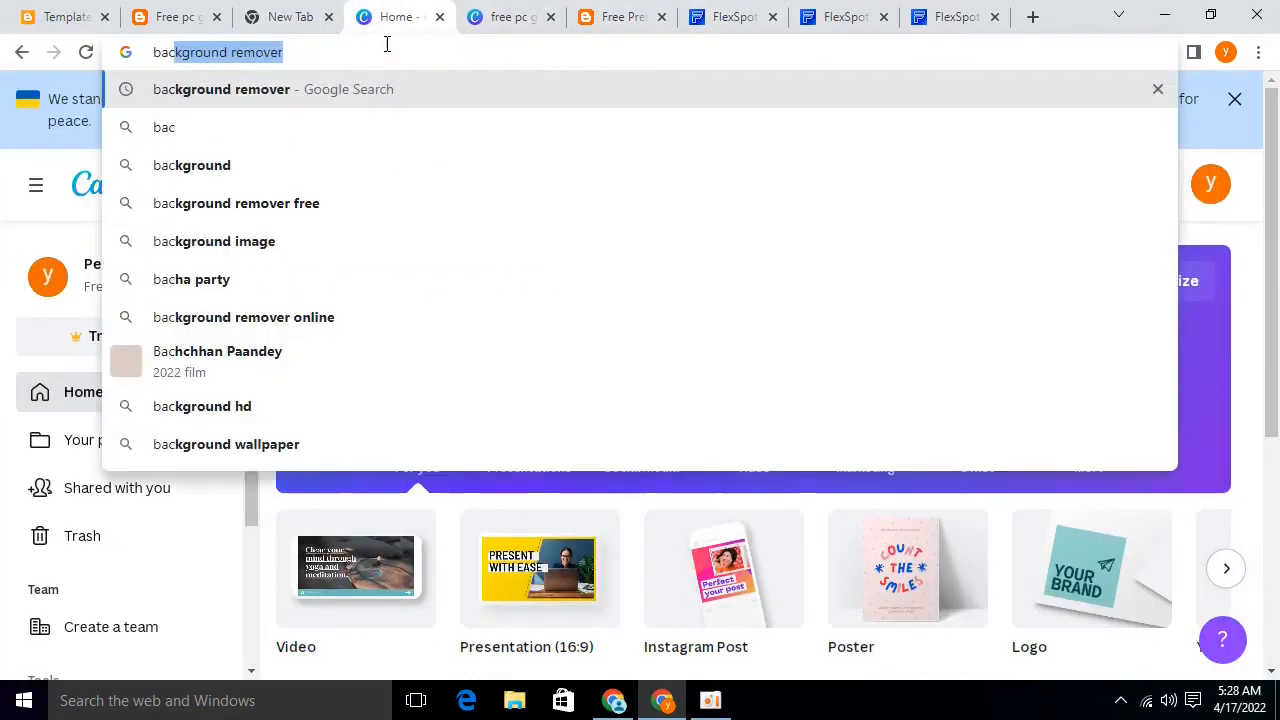
{"action": "key", "text": "Return"}
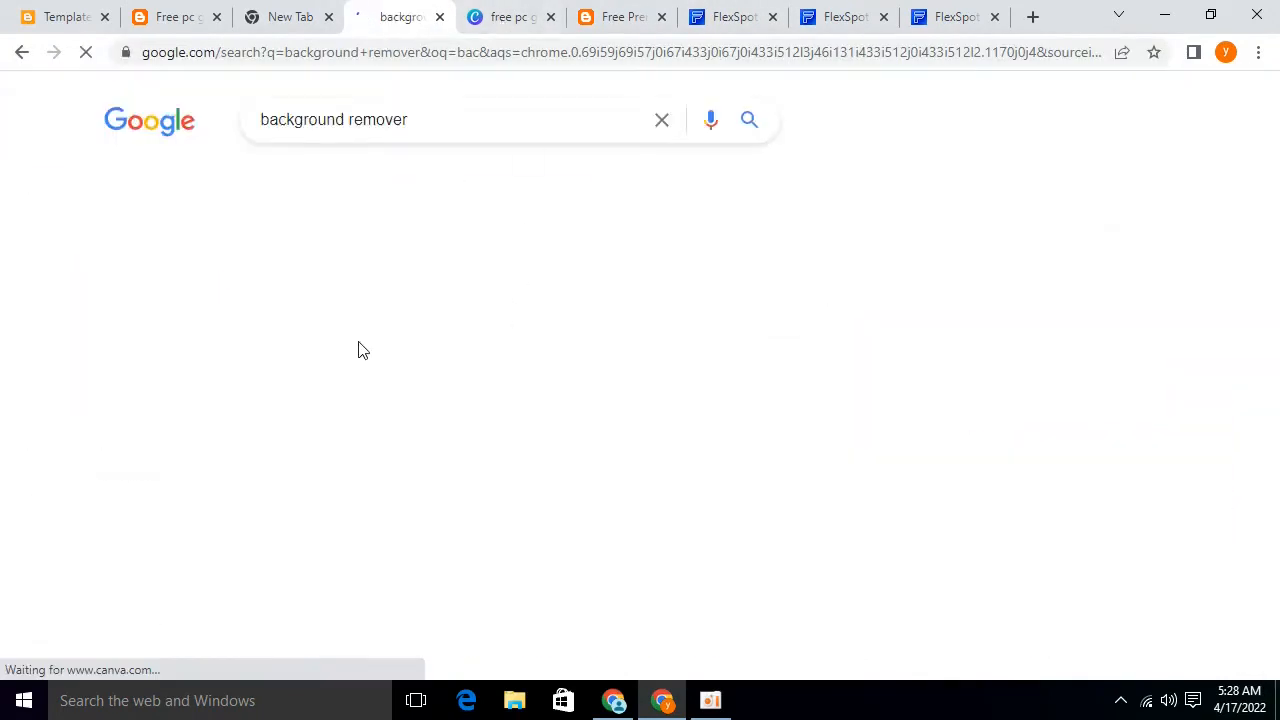
{"action": "left_click", "coordinate": [538, 14]}
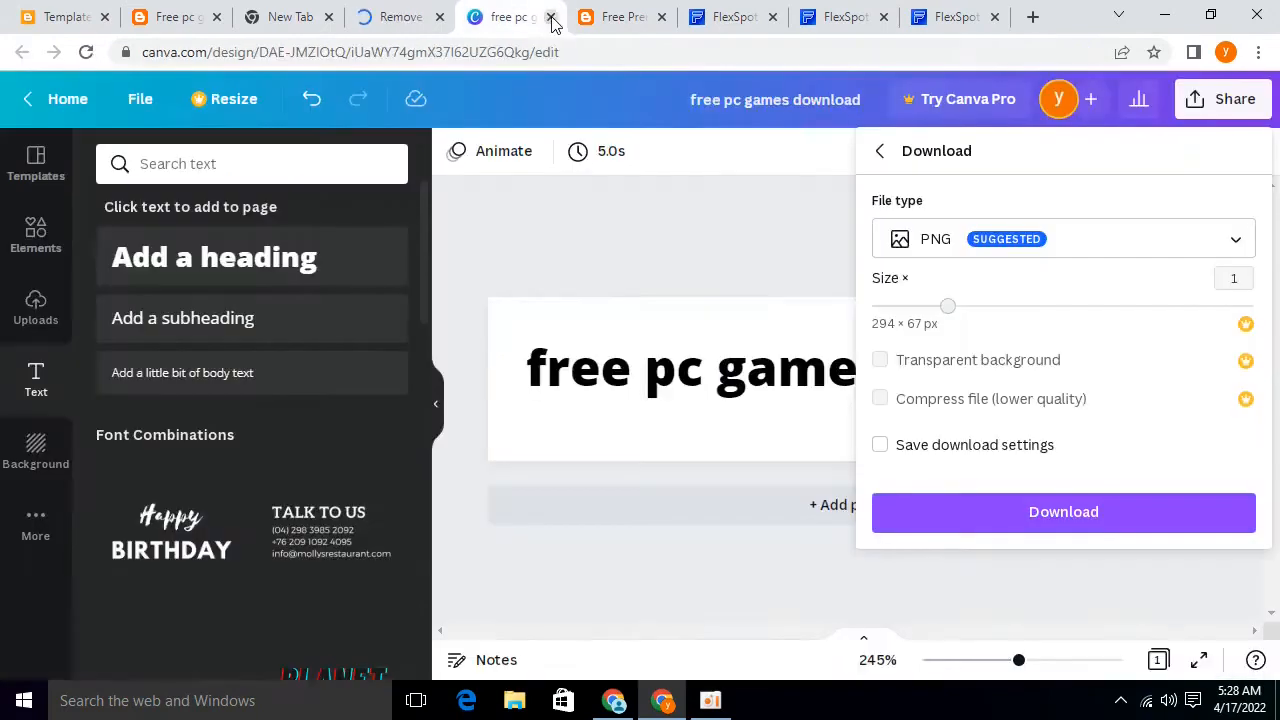
{"action": "left_click", "coordinate": [551, 19]}
{"action": "left_click", "coordinate": [422, 10]}
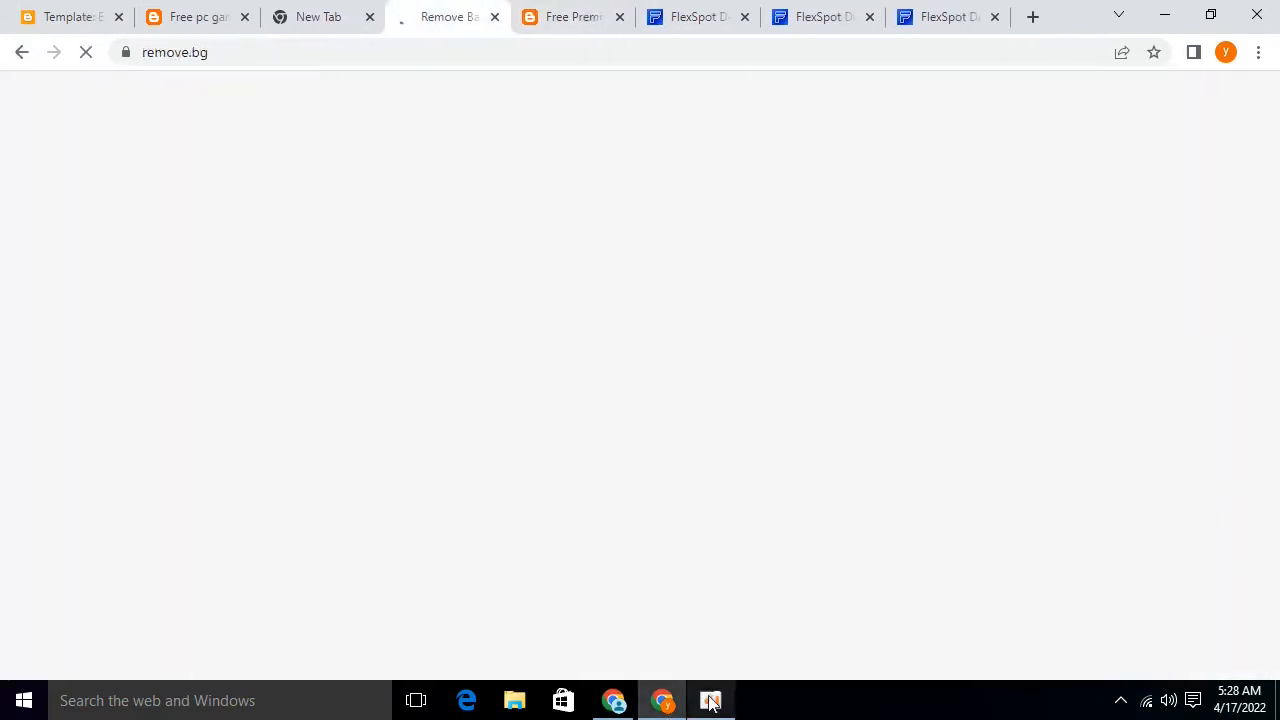
Return to Blogger, leave the theme HTML editor and open the Free pc games Download blog's layout page
{"action": "left_click", "coordinate": [300, 16]}
{"action": "left_click", "coordinate": [195, 16]}
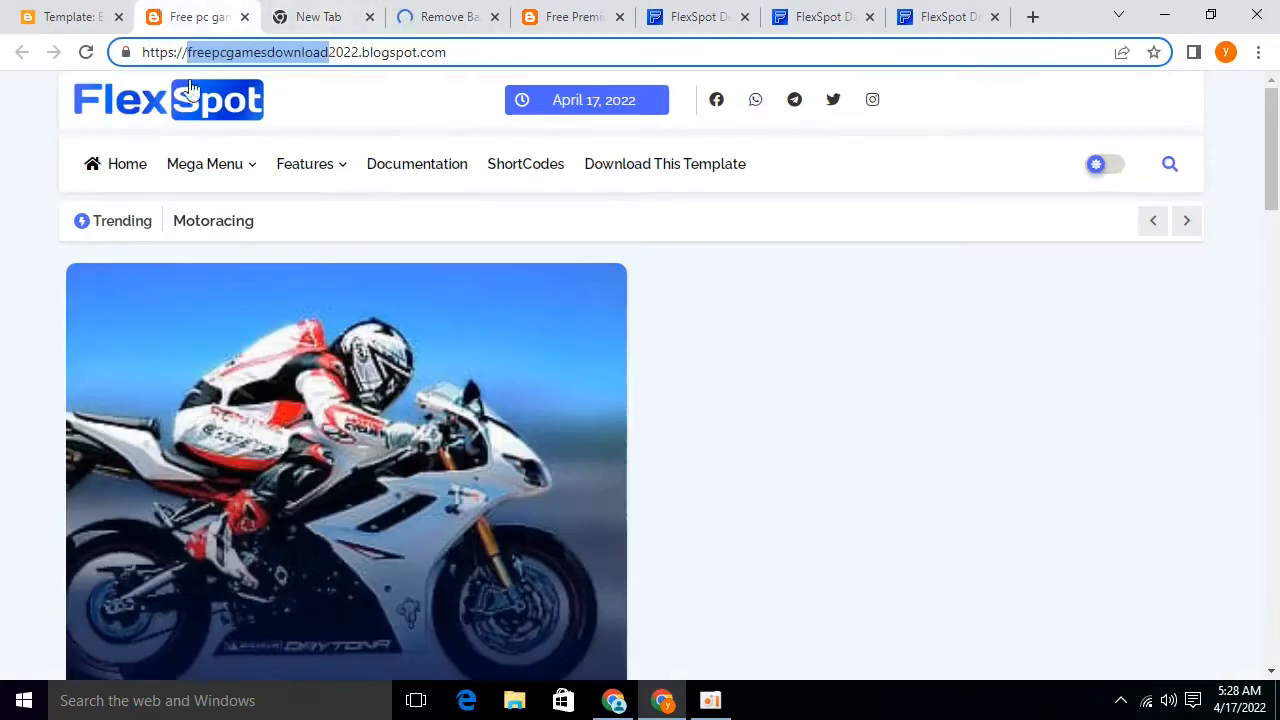
{"action": "left_click", "coordinate": [62, 16]}
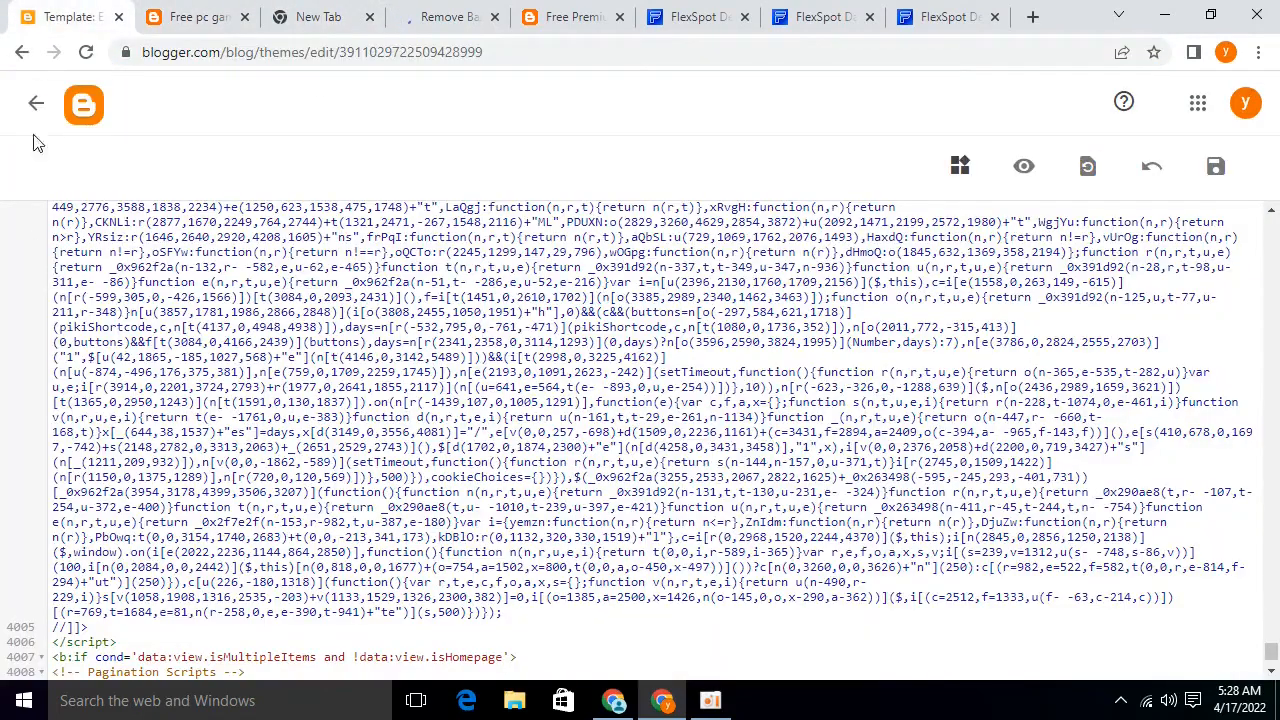
{"action": "left_click", "coordinate": [38, 107]}
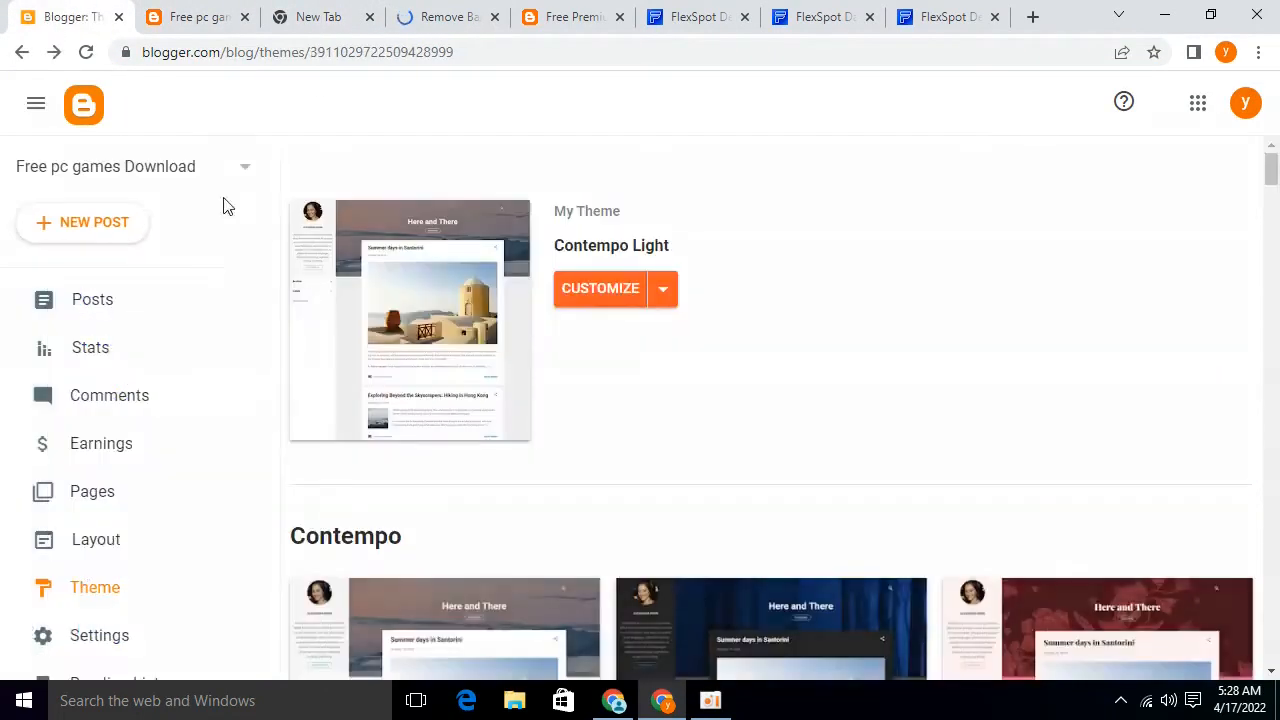
{"action": "left_click", "coordinate": [155, 551]}
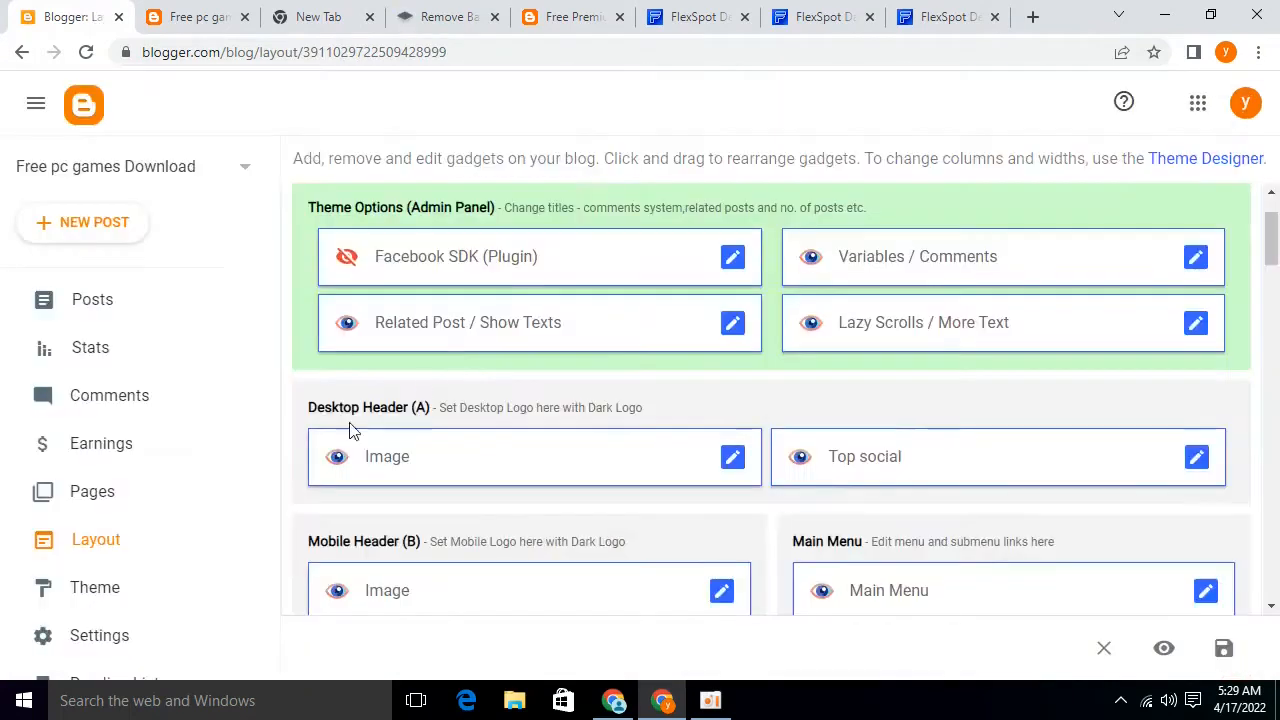
Upload FREE_Pc_Games_download-removebg-preview as the Desktop Header image, enable Shrink to fit and save the gadget
{"action": "scroll", "coordinate": [376, 399], "scroll_direction": "down", "scroll_amount": 3}
{"action": "scroll", "coordinate": [350, 293], "scroll_direction": "up", "scroll_amount": 2}
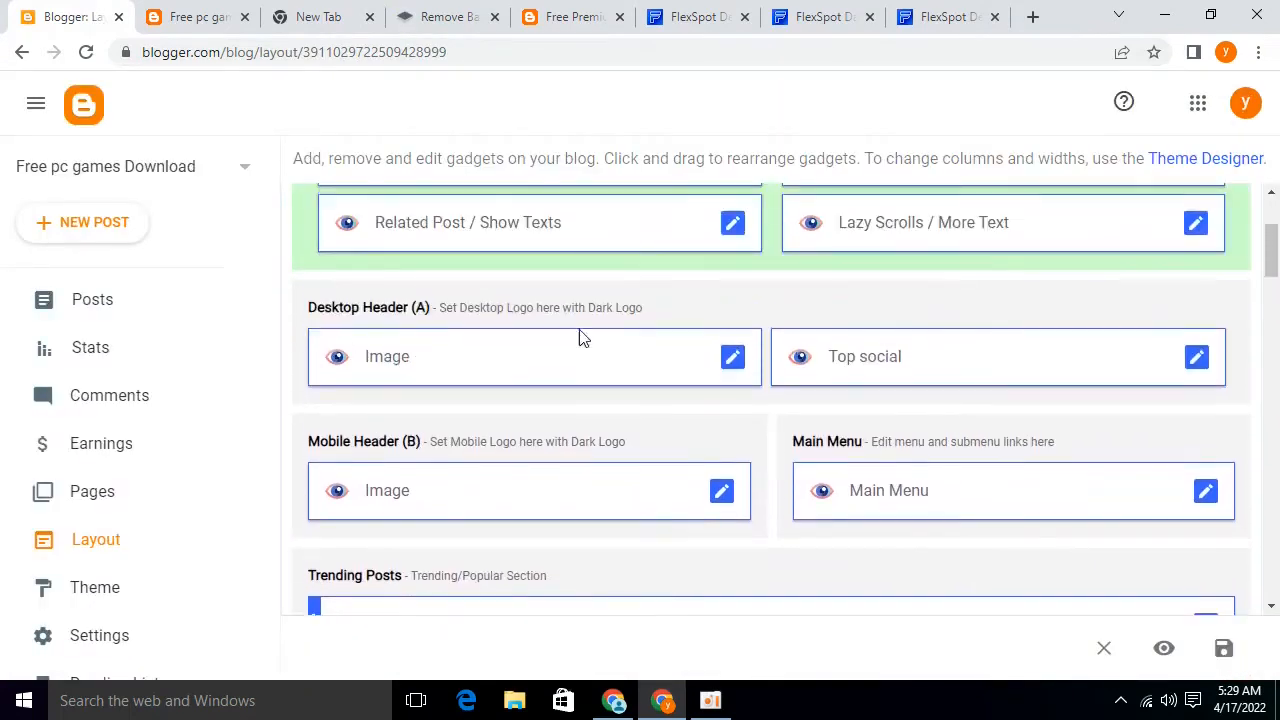
{"action": "left_click", "coordinate": [733, 360]}
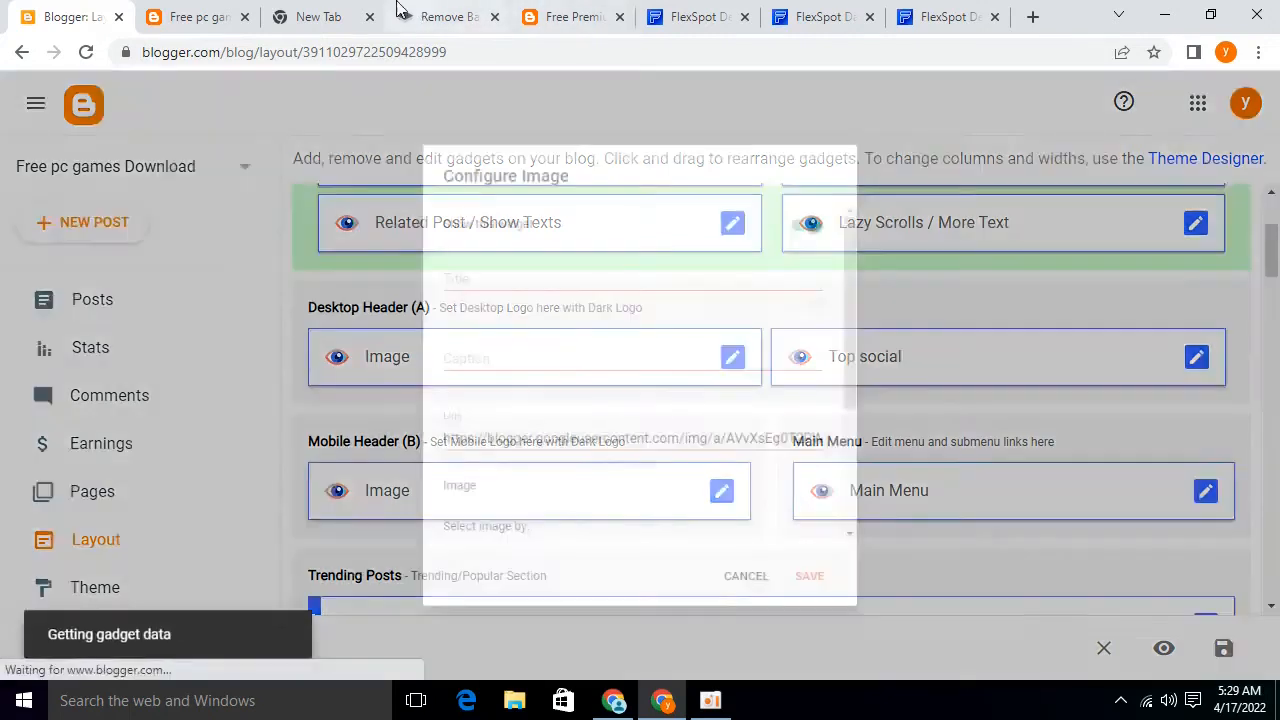
{"action": "scroll", "coordinate": [571, 366], "scroll_direction": "down", "scroll_amount": 3}
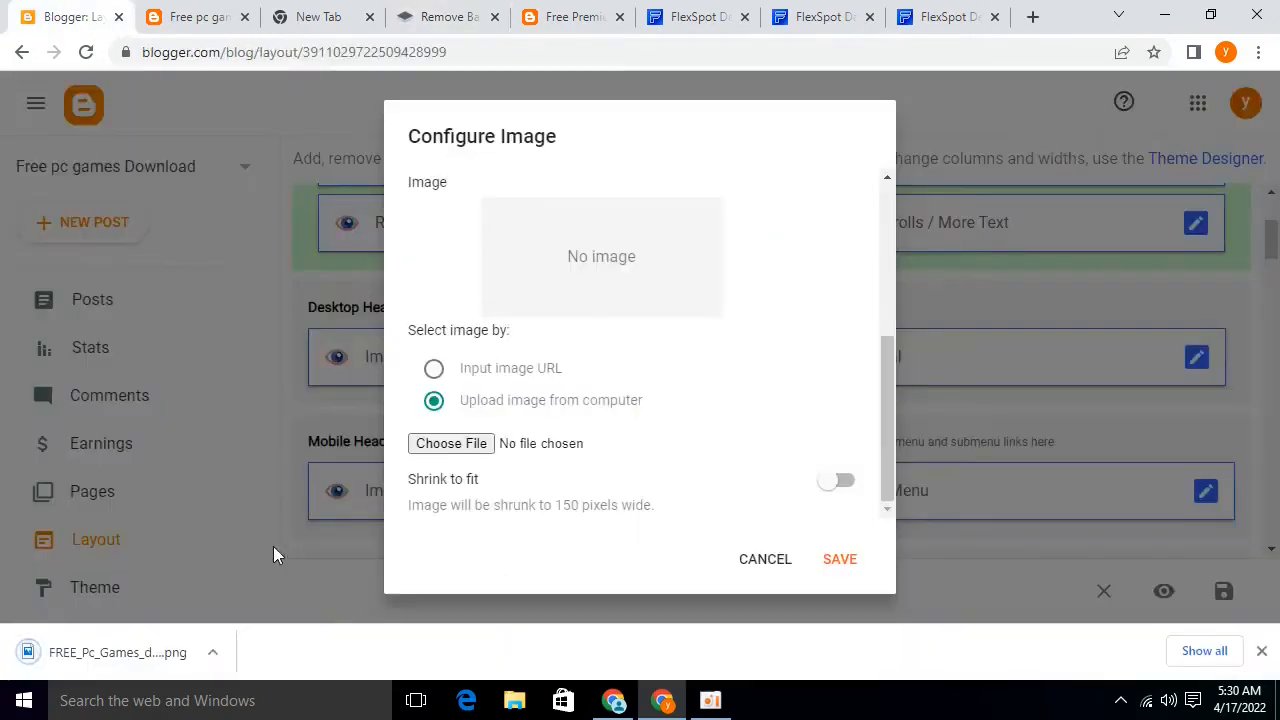
{"action": "left_click", "coordinate": [481, 443]}
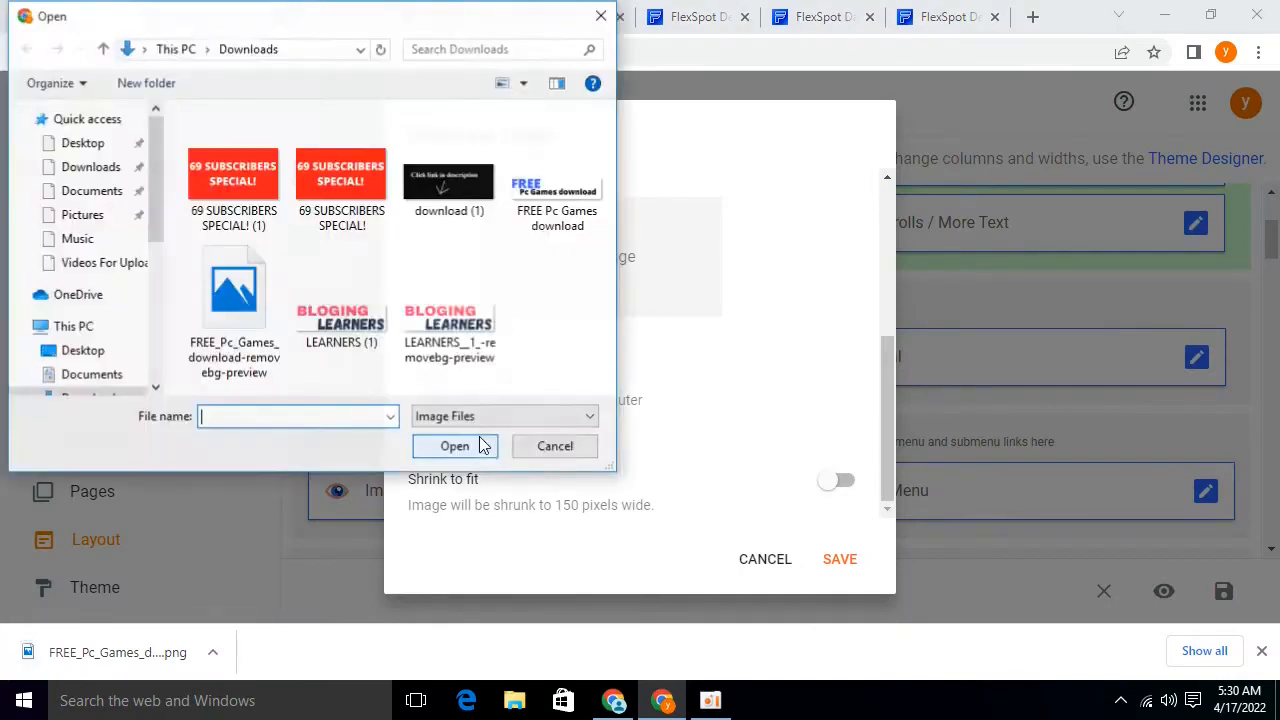
{"action": "double_click", "coordinate": [256, 368]}
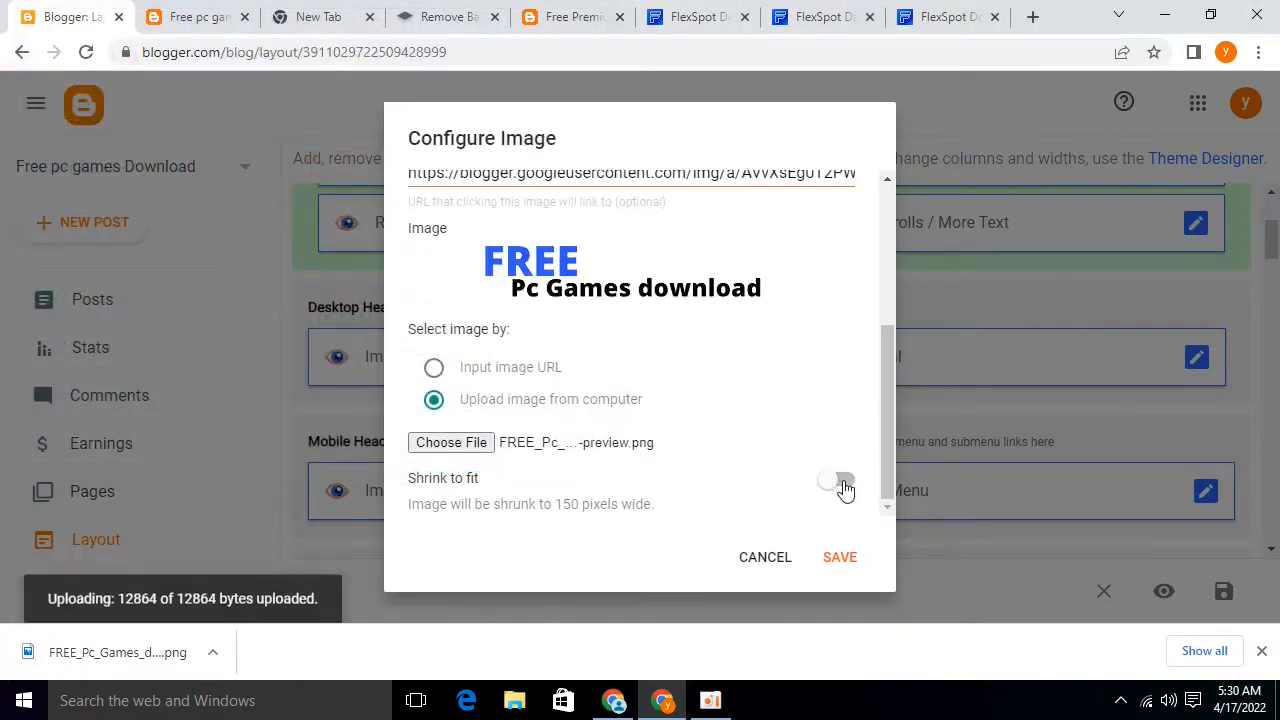
{"action": "left_click", "coordinate": [840, 482]}
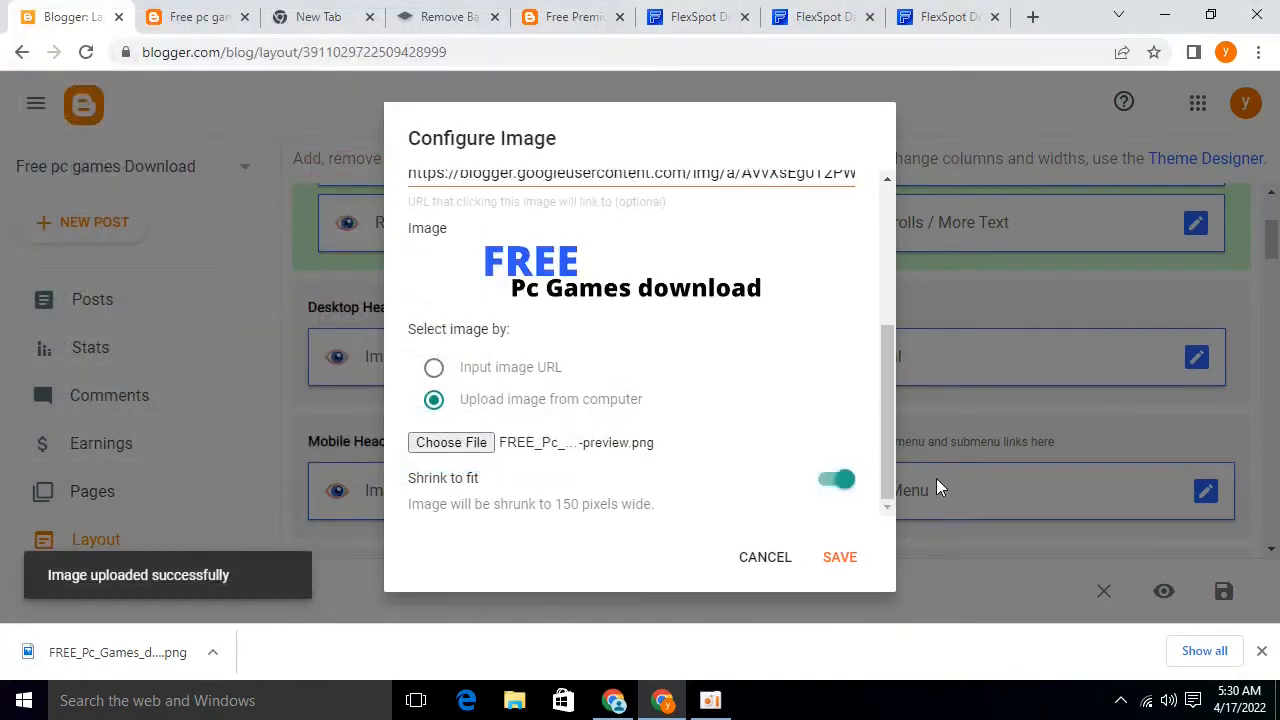
{"action": "left_click", "coordinate": [853, 560]}
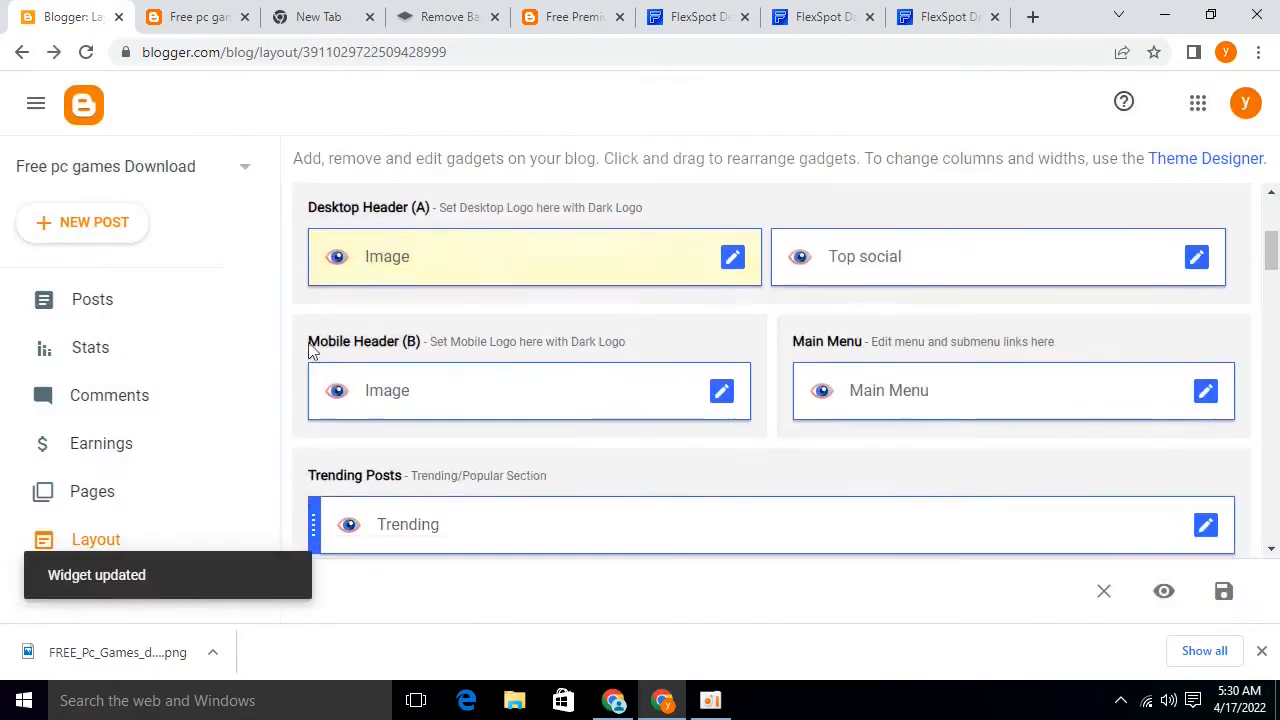
Upload the same background-free logo to the Mobile Header image gadget, save it and check the logo on the live blog
{"action": "left_click", "coordinate": [722, 391]}
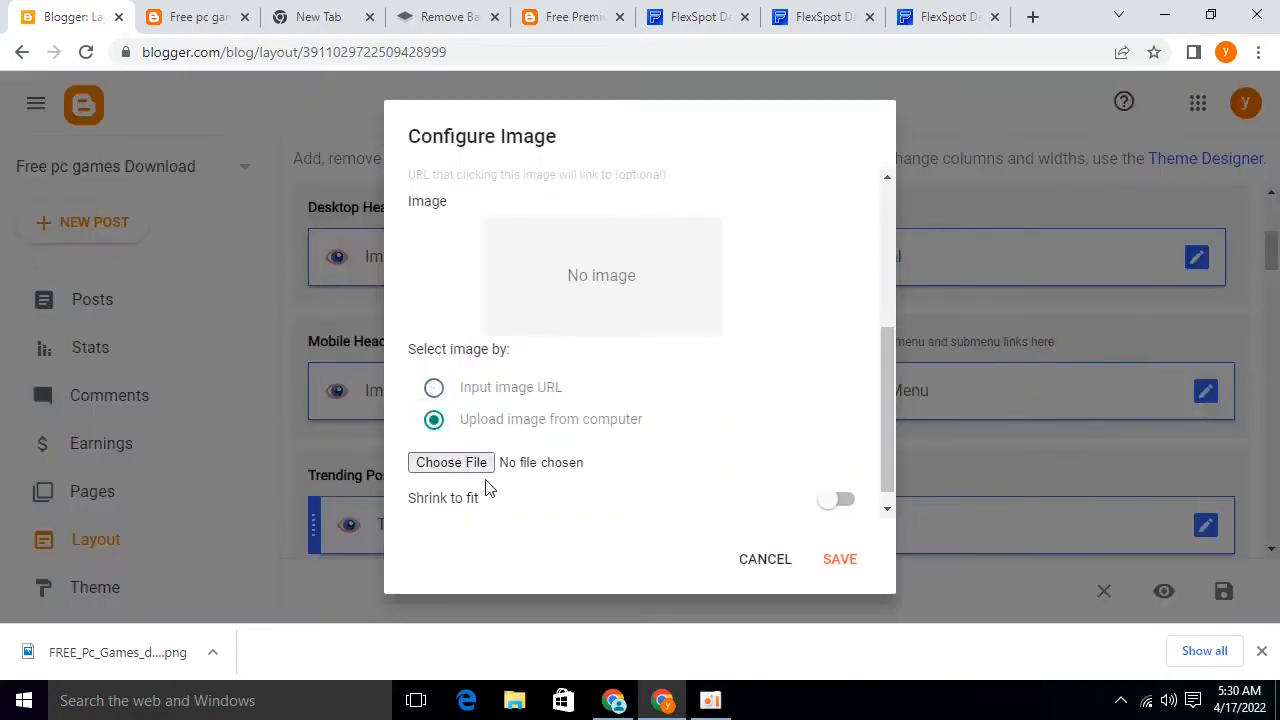
{"action": "left_click", "coordinate": [480, 464]}
{"action": "double_click", "coordinate": [229, 330]}
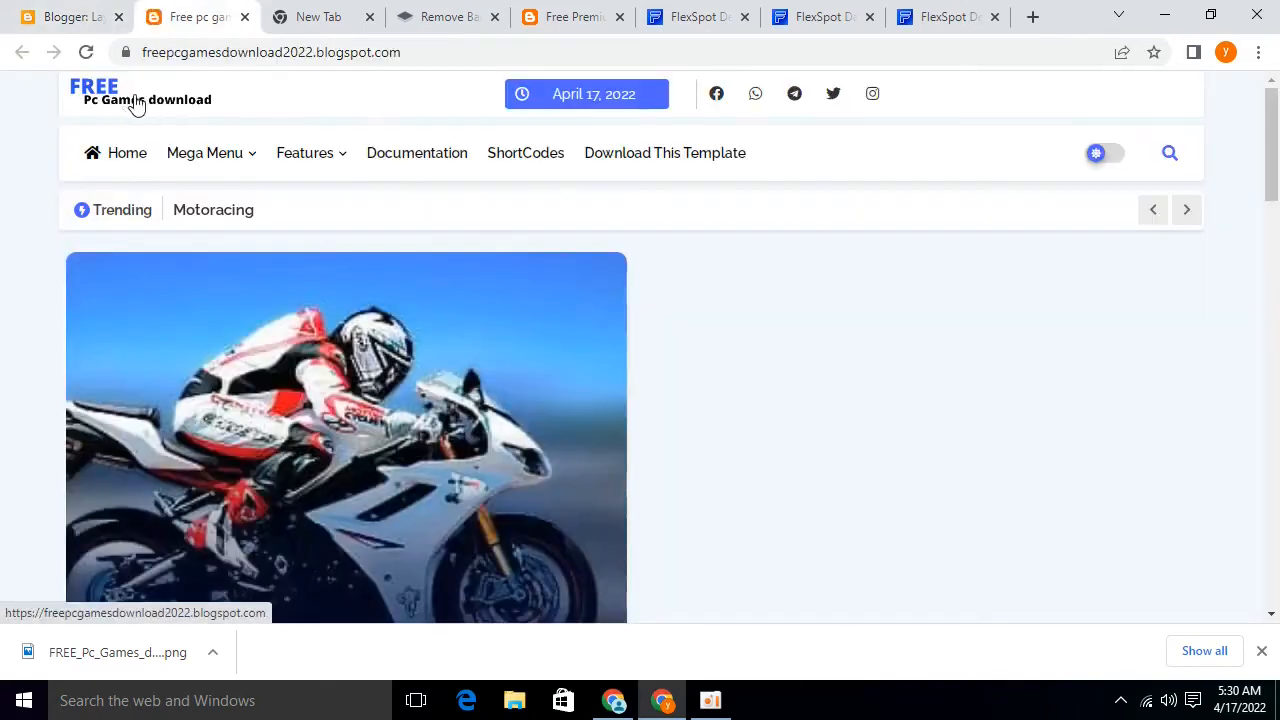
{"action": "left_click", "coordinate": [62, 18]}
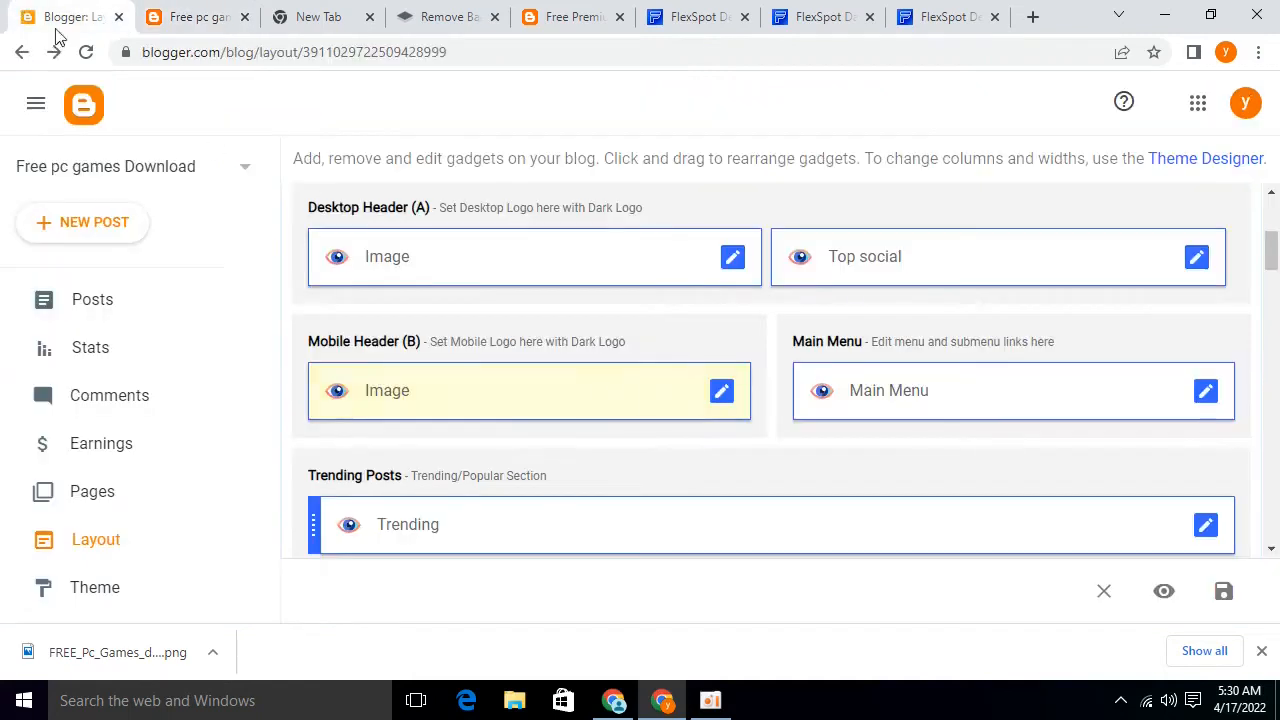
Replace the facebook link's URL in the Top social gadget with the Facebook page address copied from the Bloging Learners blog
{"action": "scroll", "coordinate": [810, 381], "scroll_direction": "up", "scroll_amount": 1}
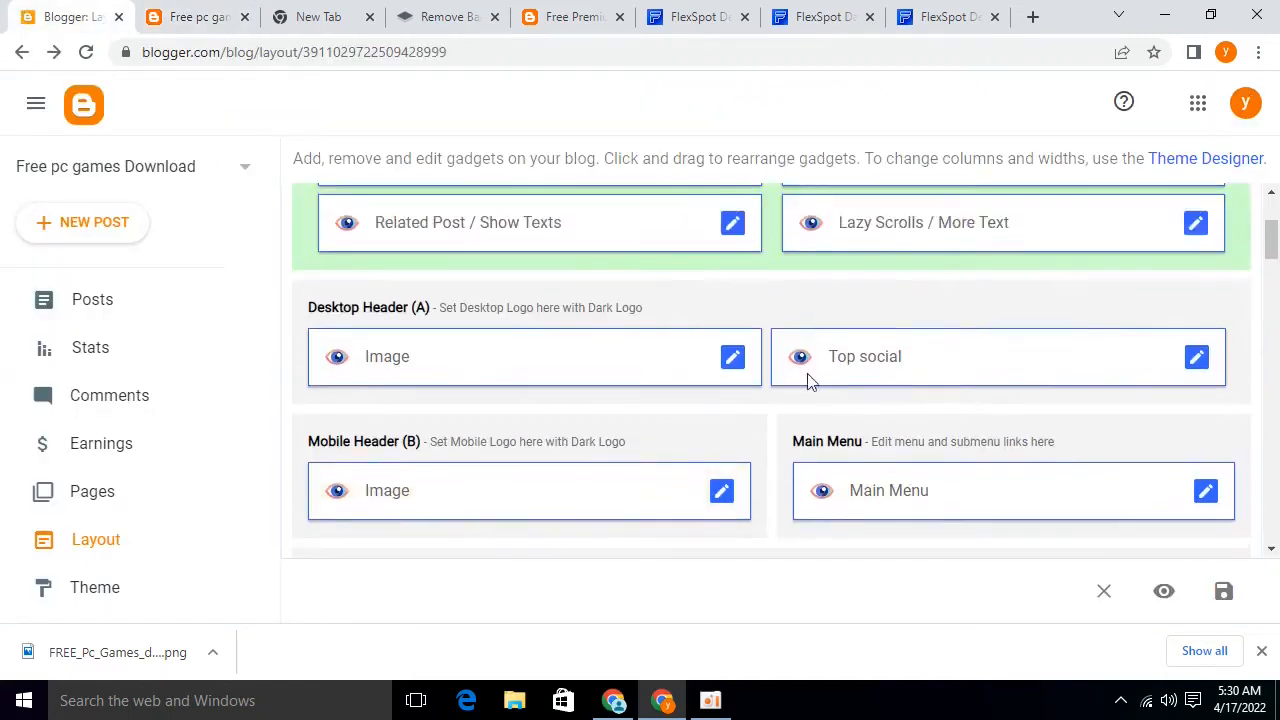
{"action": "left_click", "coordinate": [1197, 359]}
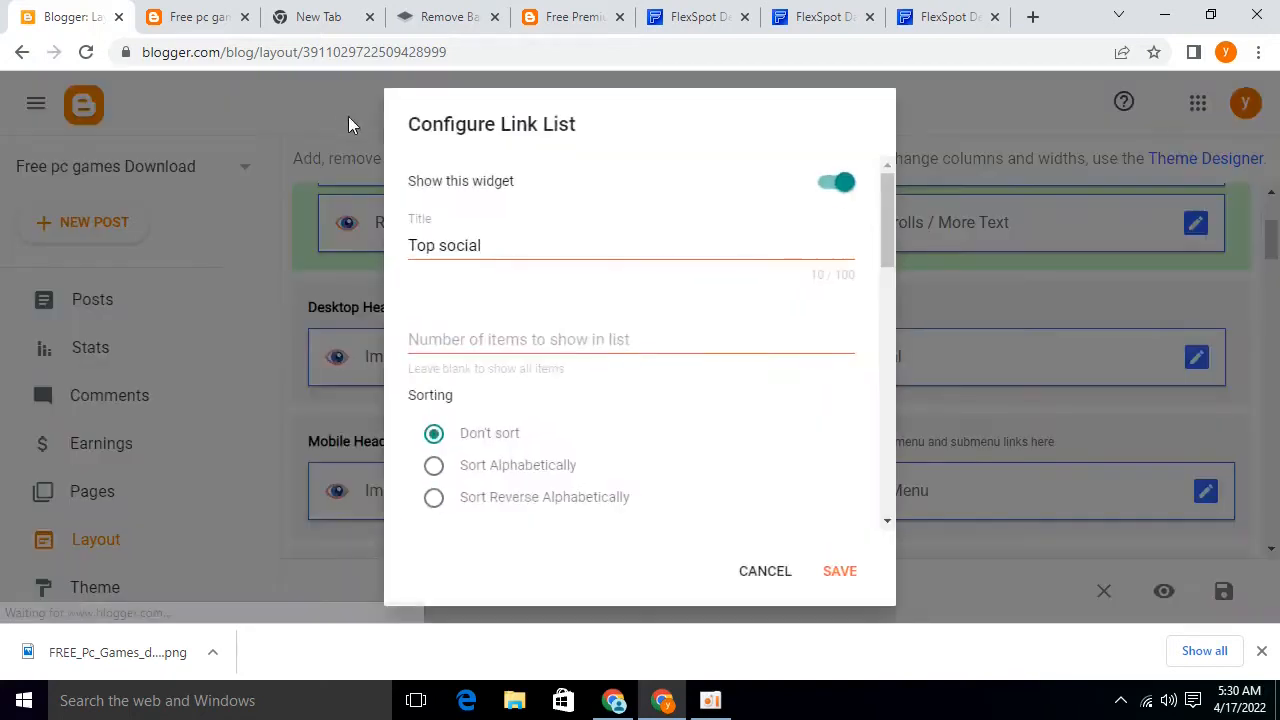
{"action": "scroll", "coordinate": [567, 389], "scroll_direction": "down", "scroll_amount": 3}
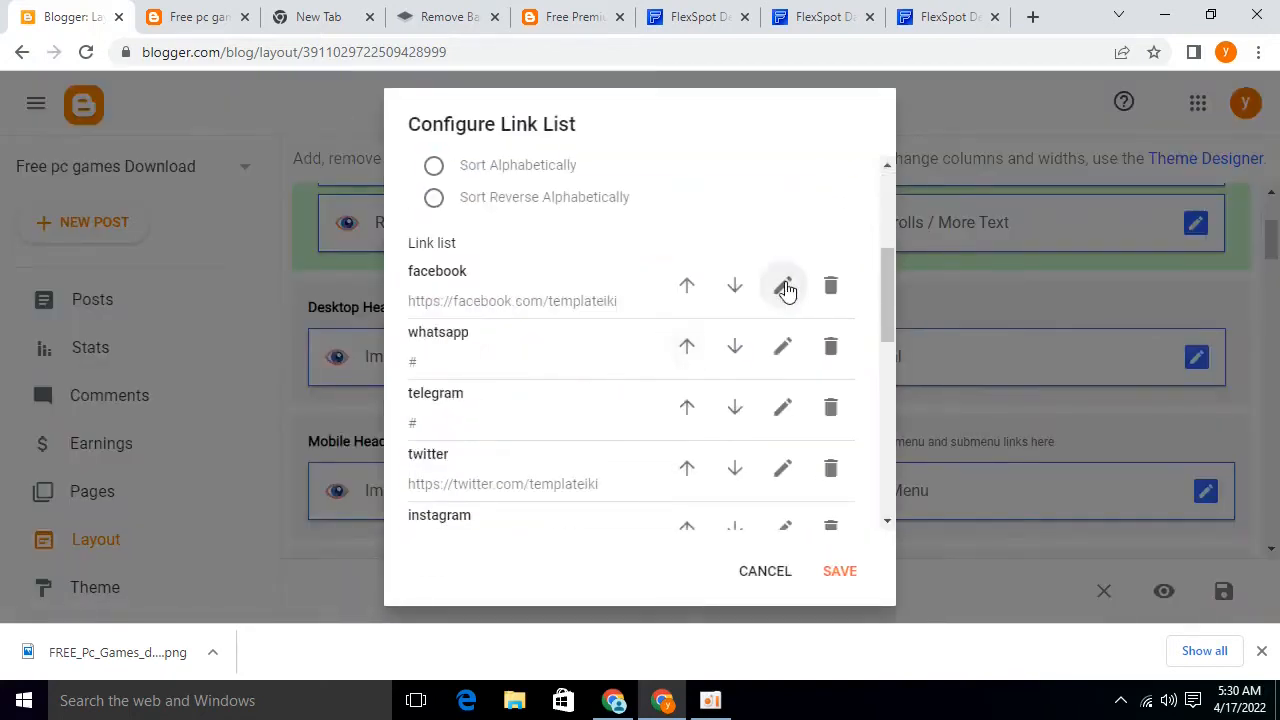
{"action": "left_click", "coordinate": [784, 287]}
{"action": "triple_click", "coordinate": [590, 396]}
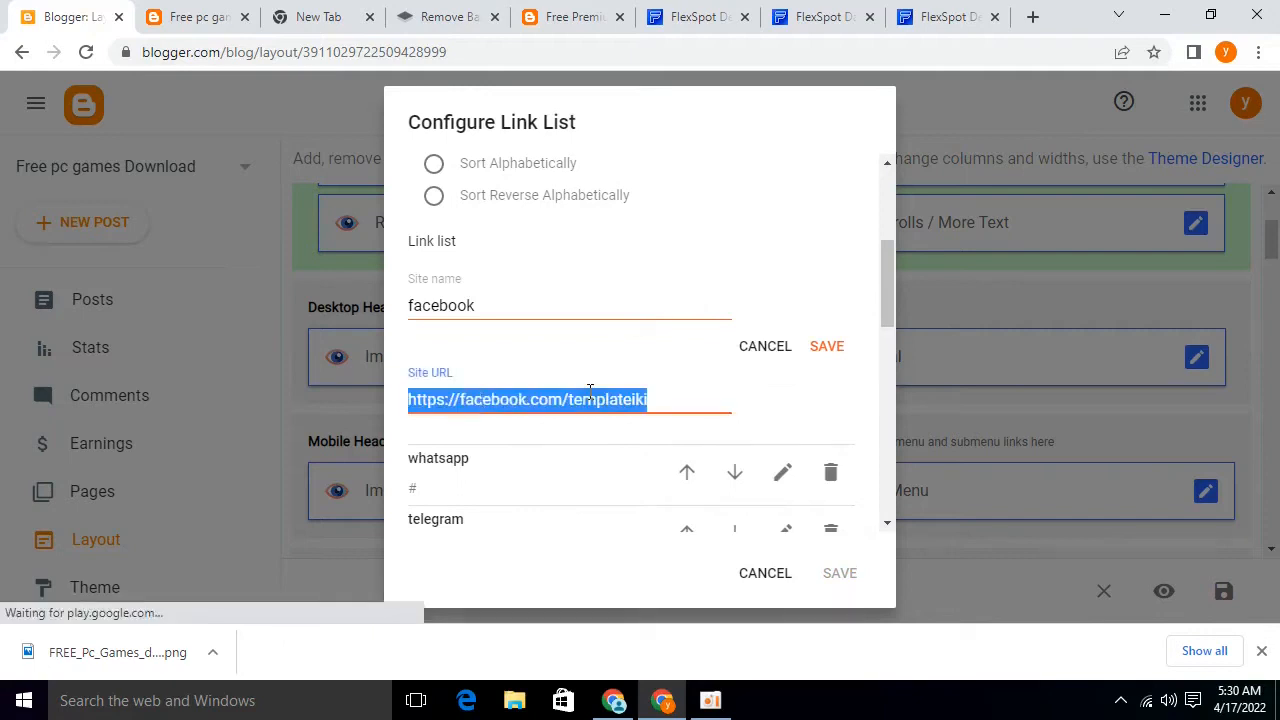
{"action": "right_click", "coordinate": [73, 8]}
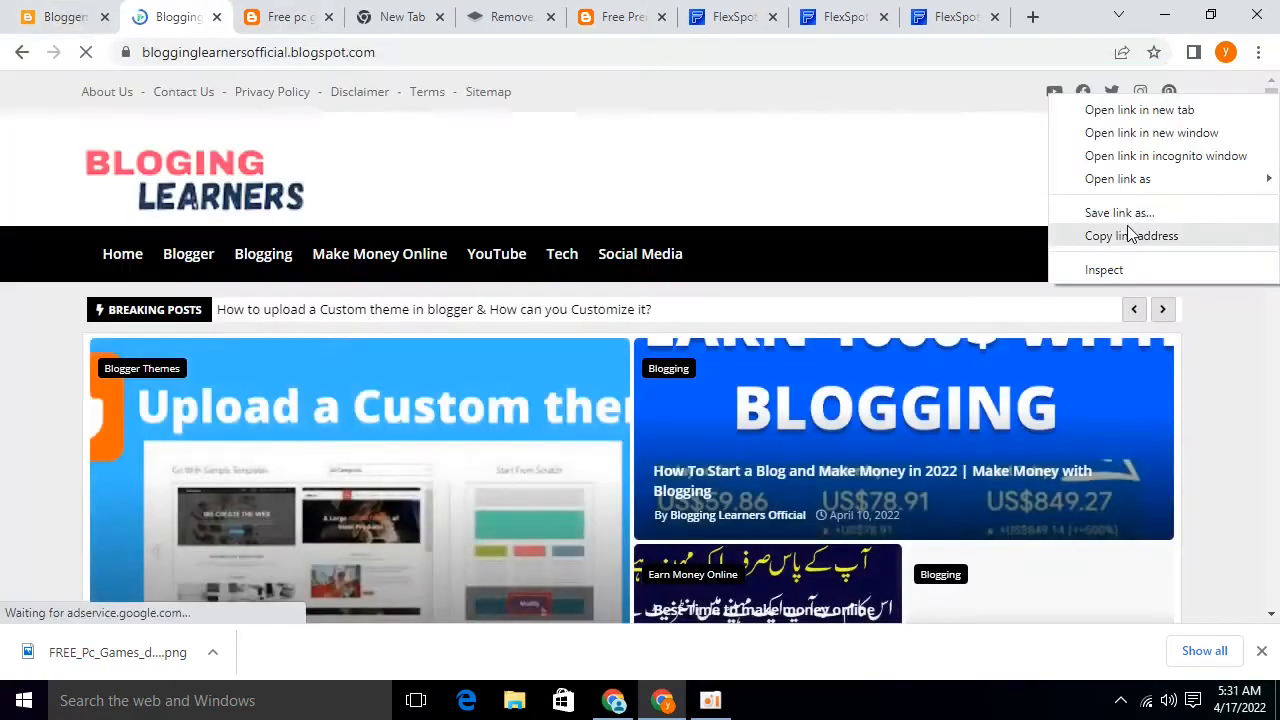
{"action": "left_click", "coordinate": [1127, 225]}
{"action": "left_click", "coordinate": [65, 17]}
{"action": "key", "text": "ctrl+v"}
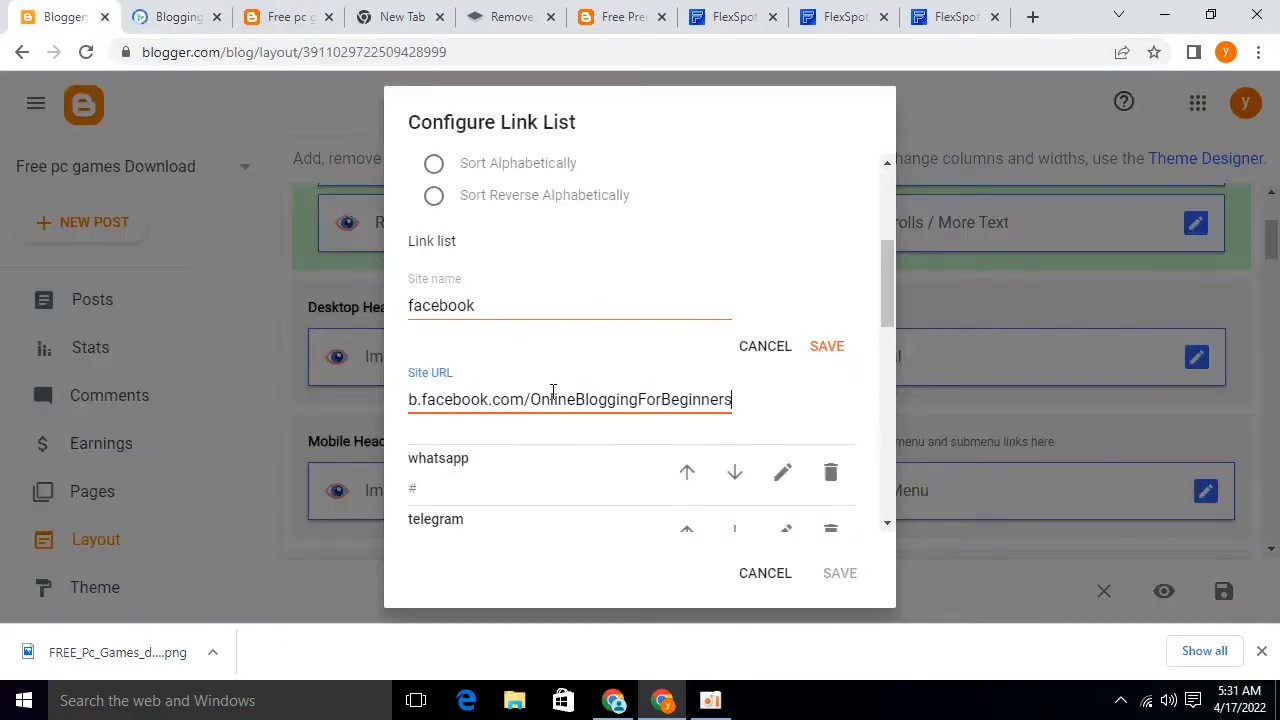
{"action": "left_click", "coordinate": [827, 348]}
Go through the remaining Top social links and save the gadget
{"action": "scroll", "coordinate": [435, 470], "scroll_direction": "down", "scroll_amount": 3}
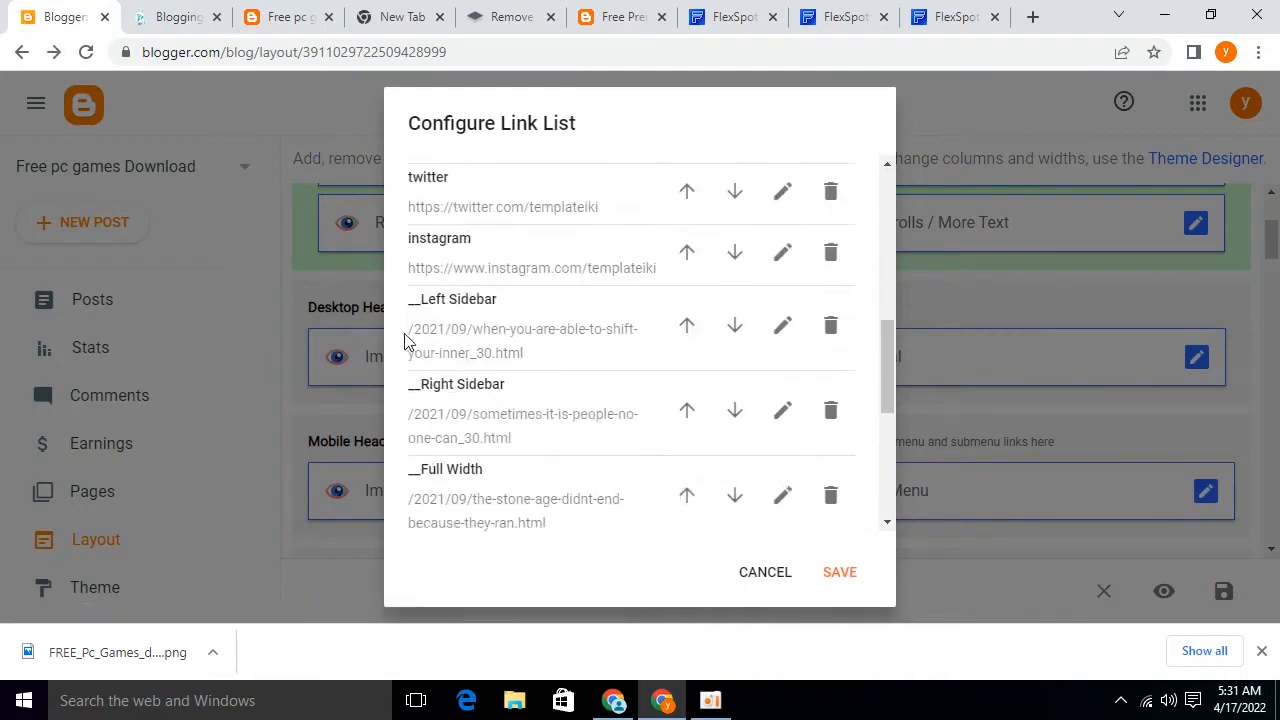
{"action": "scroll", "coordinate": [537, 500], "scroll_direction": "down", "scroll_amount": 3}
{"action": "left_click", "coordinate": [840, 574]}
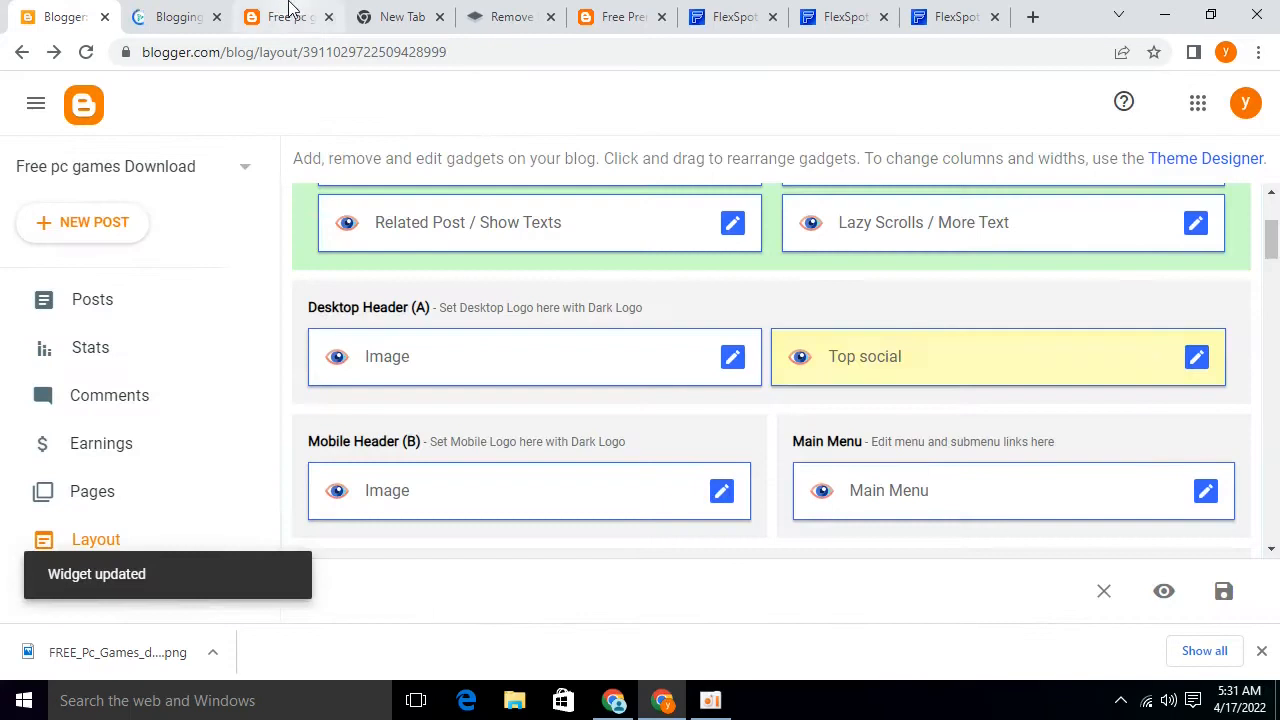
Compare the Bloging Learners blog with the live Free pc games blog's header and open a new tab beside it
{"action": "left_click", "coordinate": [178, 14]}
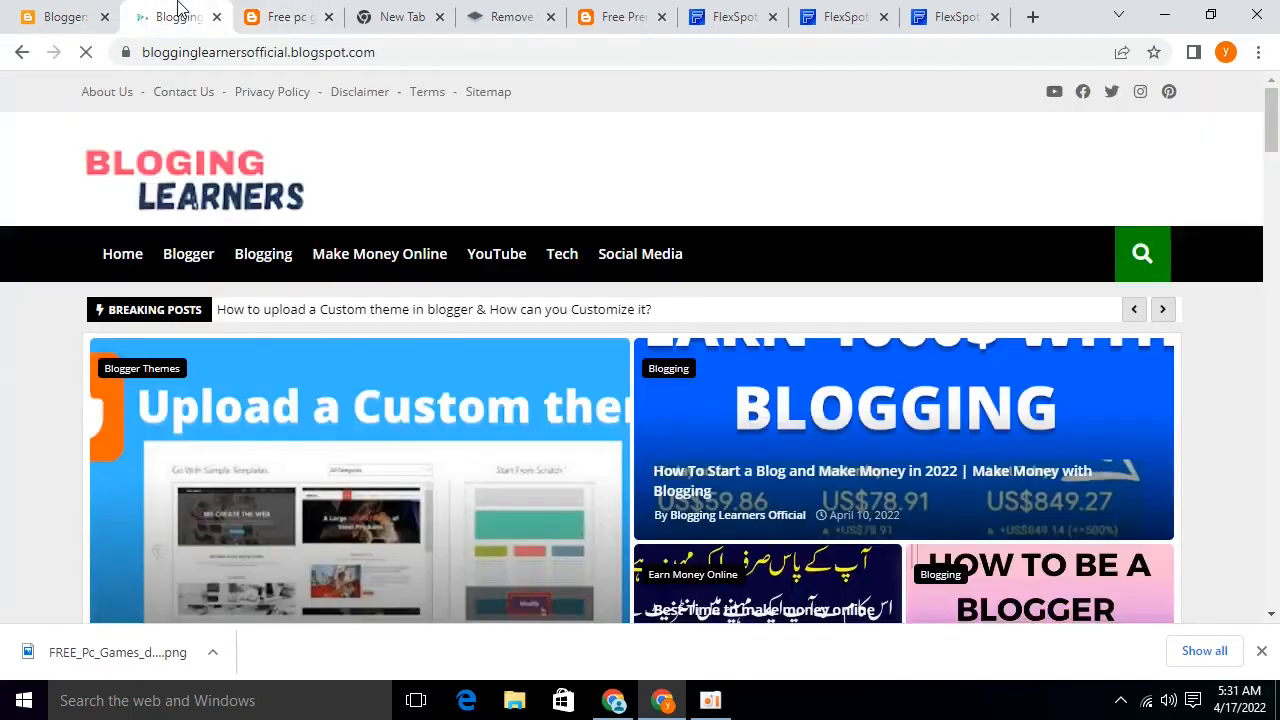
{"action": "left_click", "coordinate": [57, 14]}
{"action": "left_click", "coordinate": [177, 14]}
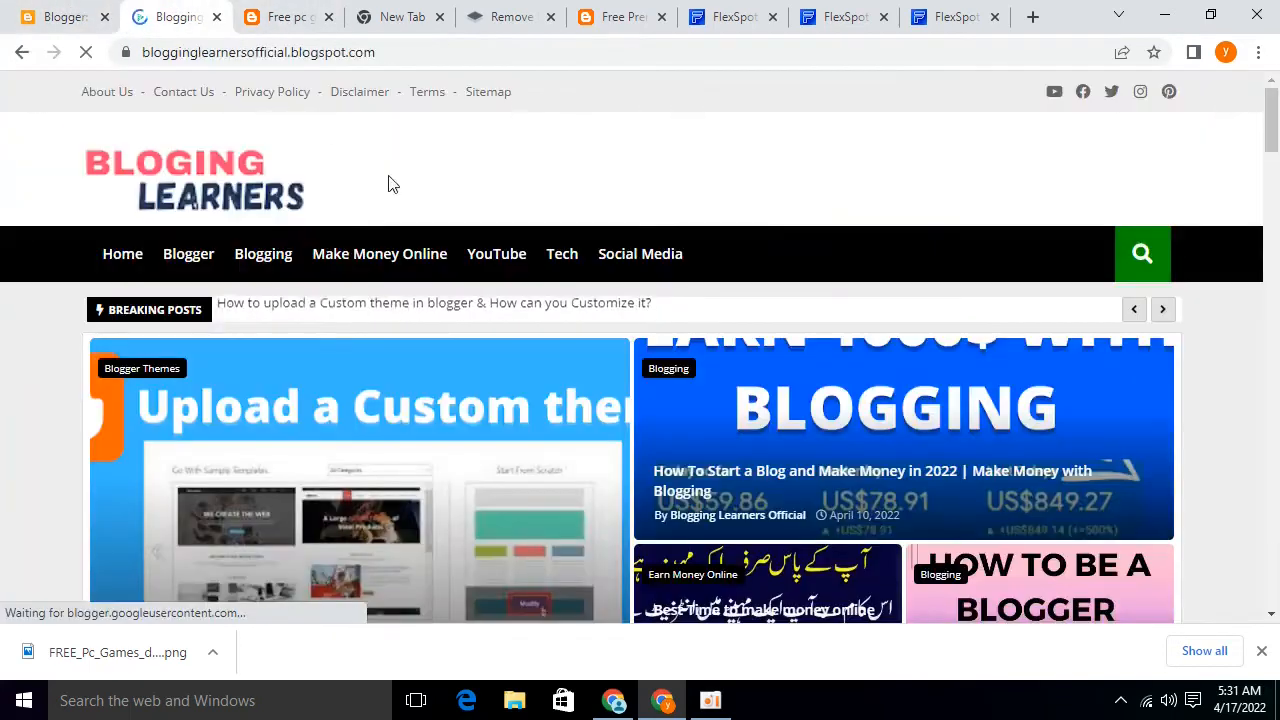
{"action": "left_click", "coordinate": [290, 16]}
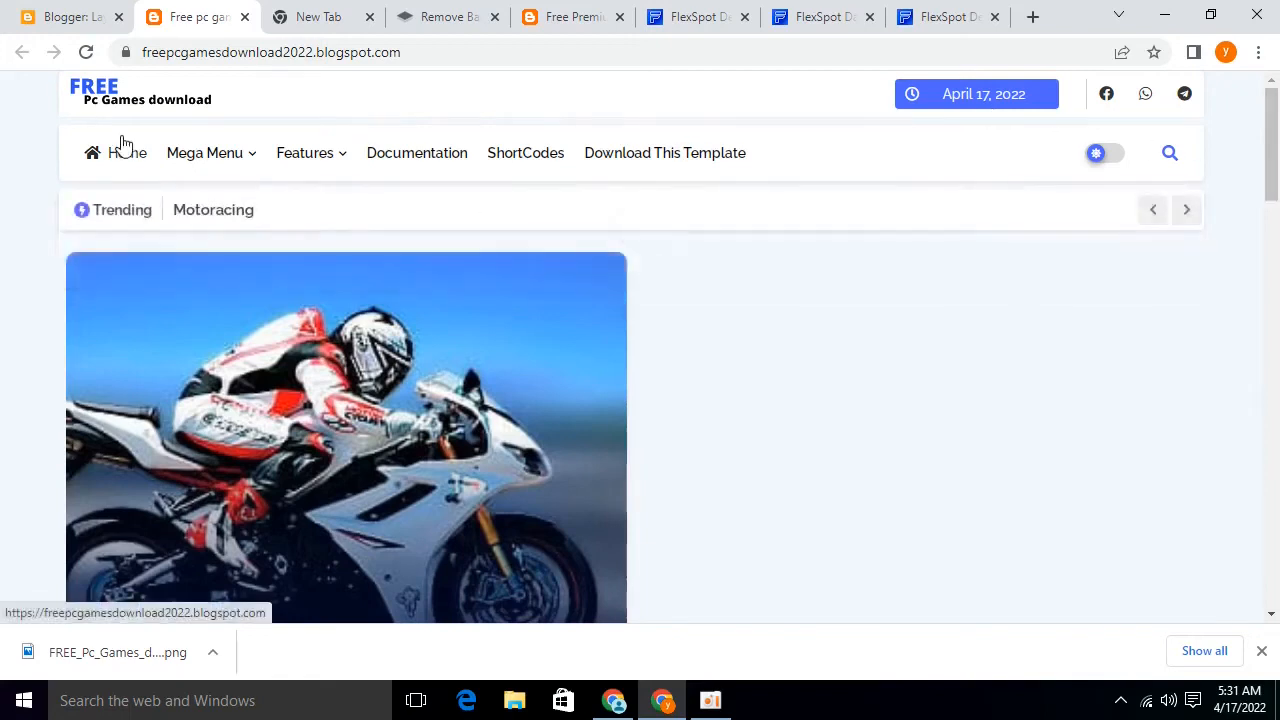
{"action": "right_click", "coordinate": [212, 14]}
{"action": "left_click", "coordinate": [220, 23]}
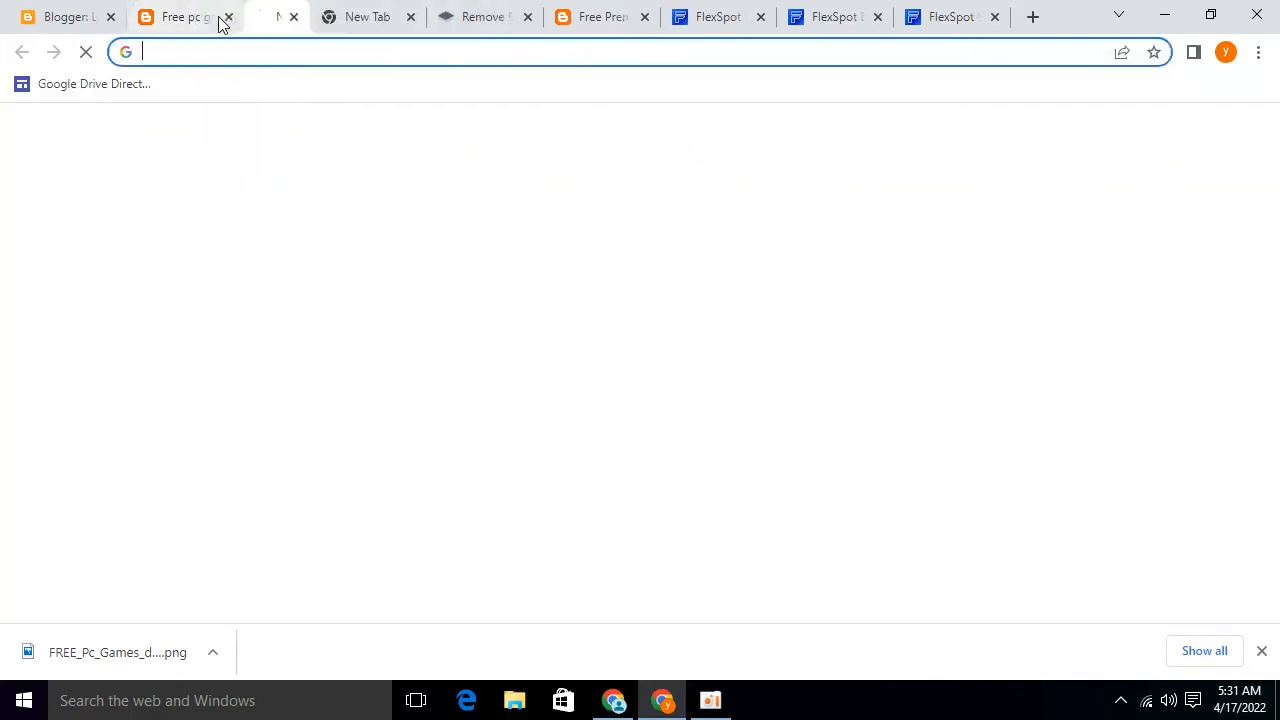
Open the Main Menu gadget's link list in the layout and consult the Bloging Learners blog's menu as a reference
{"action": "key", "text": "ctrl+1"}
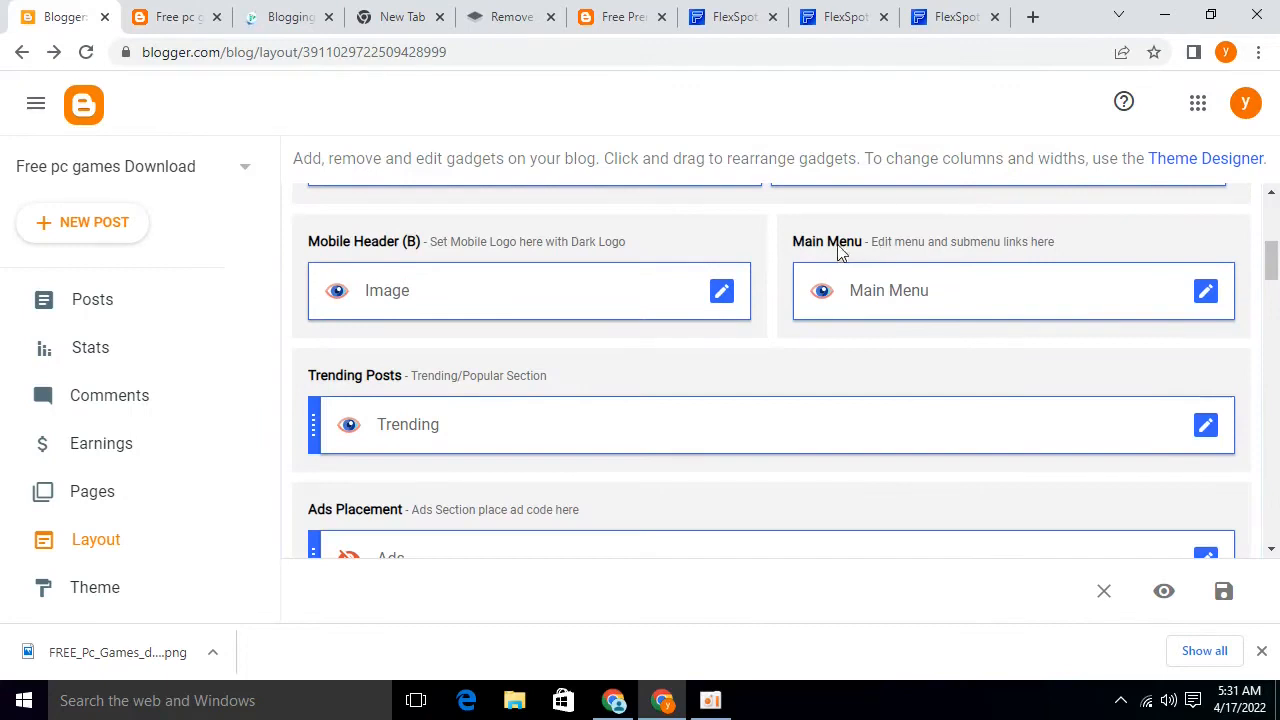
{"action": "left_click", "coordinate": [1206, 300]}
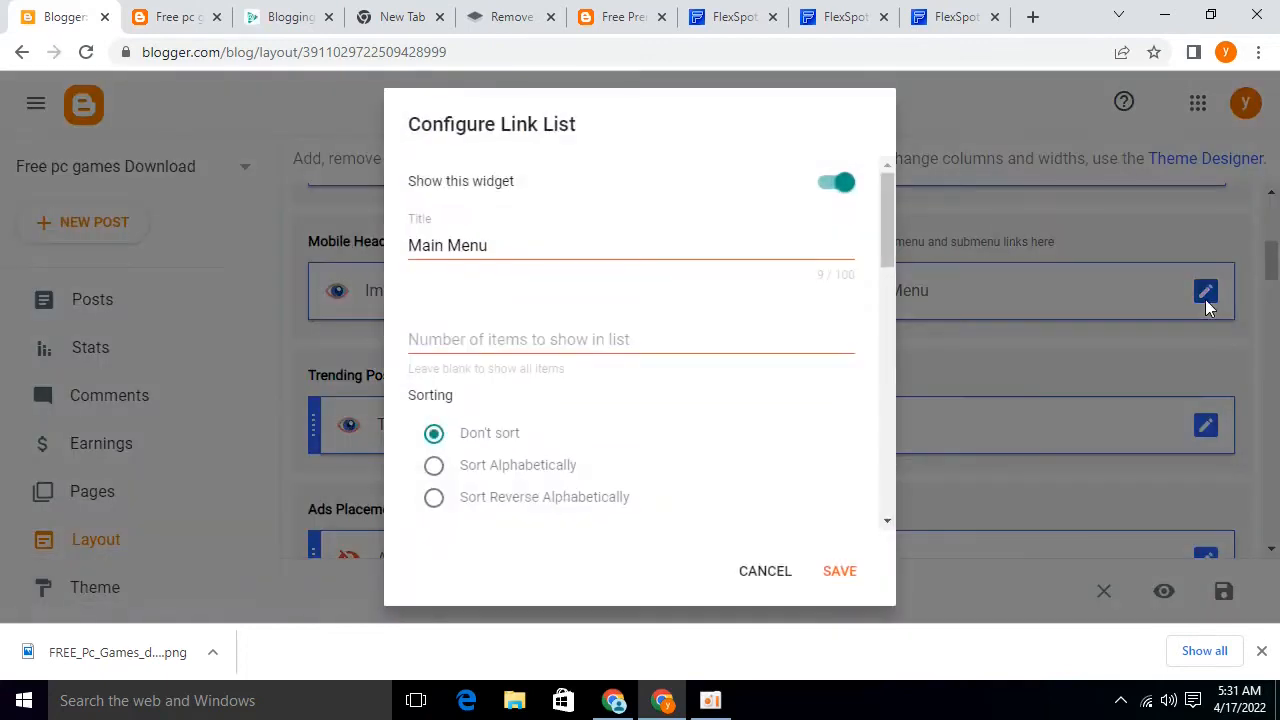
{"action": "key", "text": "ctrl+3"}
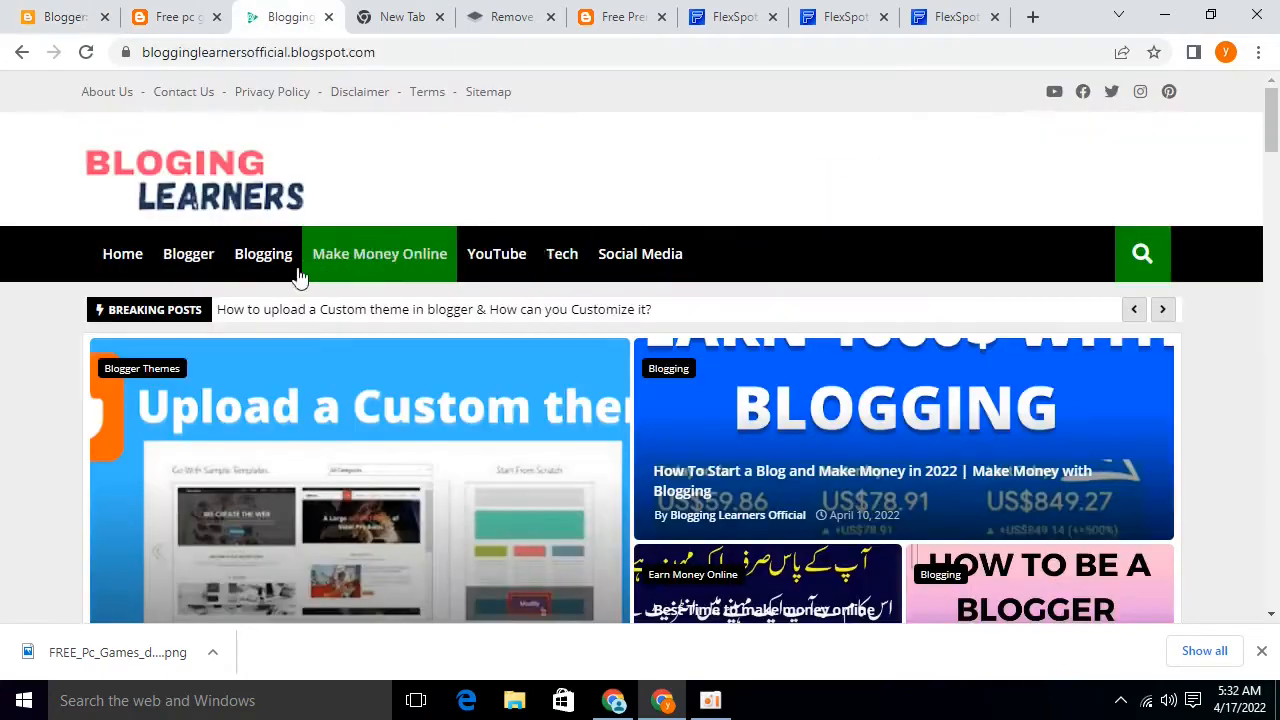
{"action": "scroll", "coordinate": [855, 295], "scroll_direction": "down", "scroll_amount": 8}
{"action": "scroll", "coordinate": [731, 329], "scroll_direction": "up", "scroll_amount": 8}
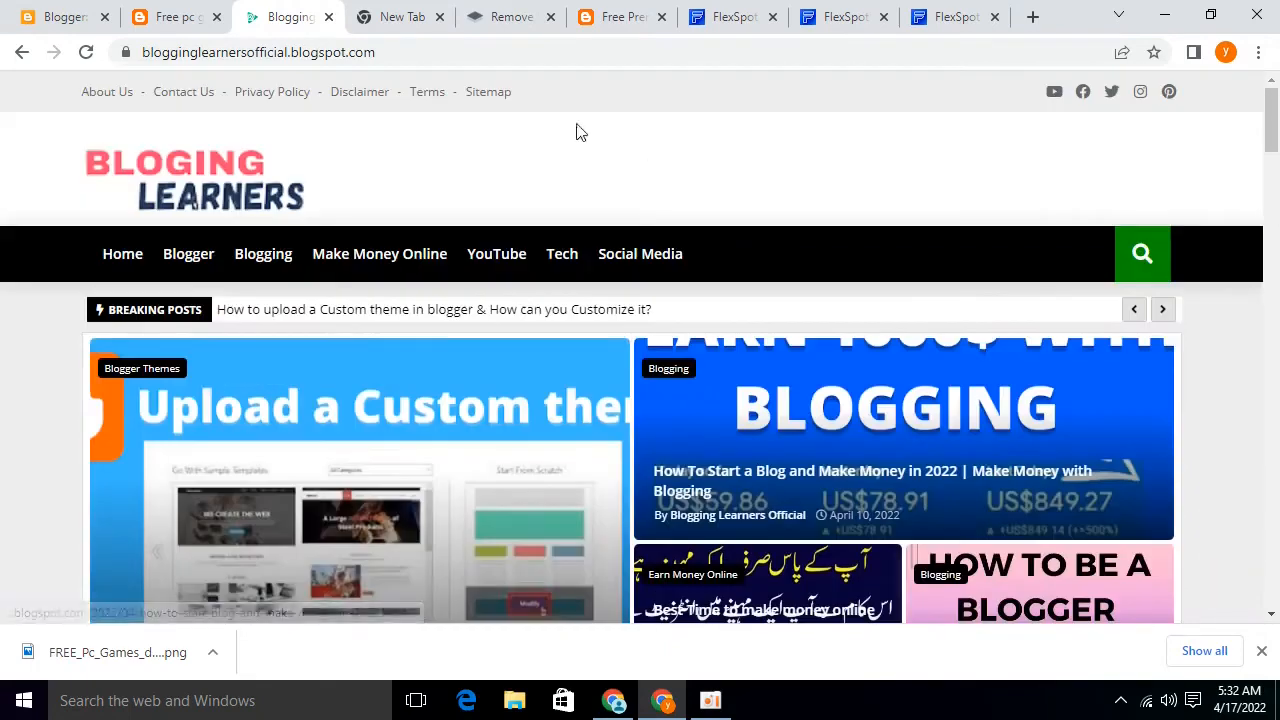
{"action": "left_click", "coordinate": [70, 8]}
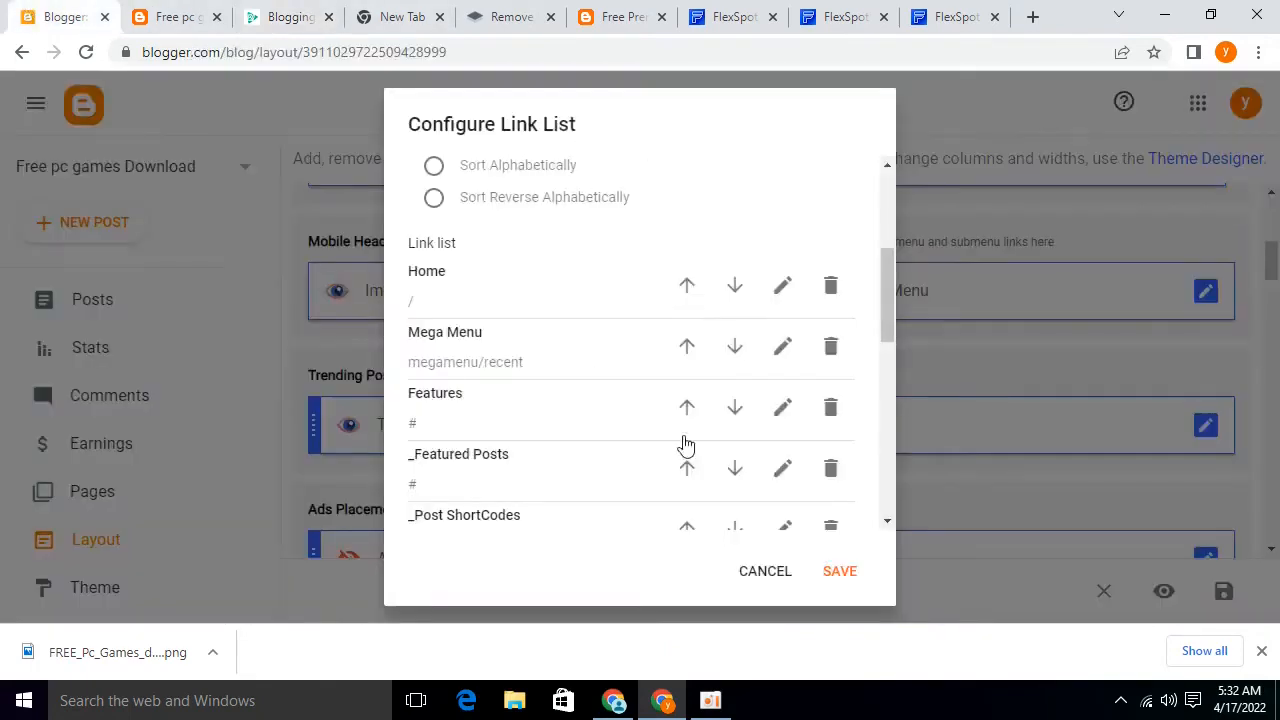
Rename the Features menu link as "Gaming" and copy the Games label's link address from the live blog
{"action": "left_click", "coordinate": [784, 412]}
{"action": "double_click", "coordinate": [548, 420]}
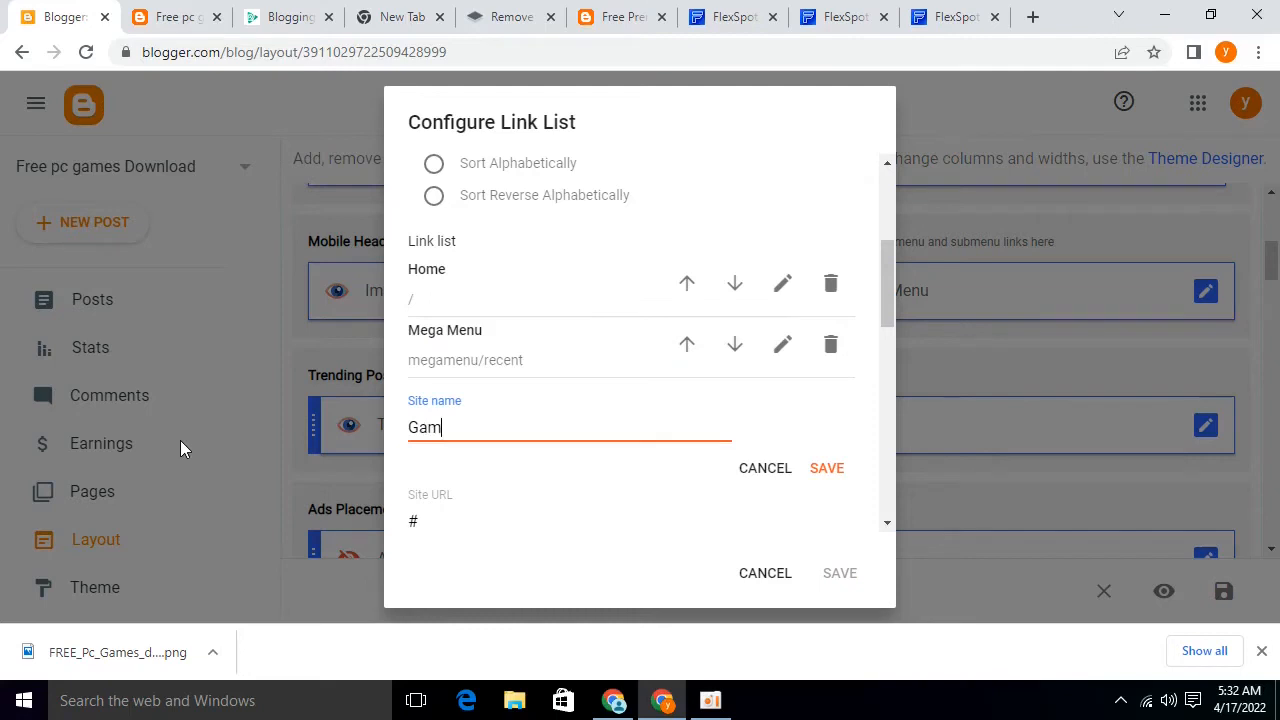
{"action": "left_click", "coordinate": [168, 17]}
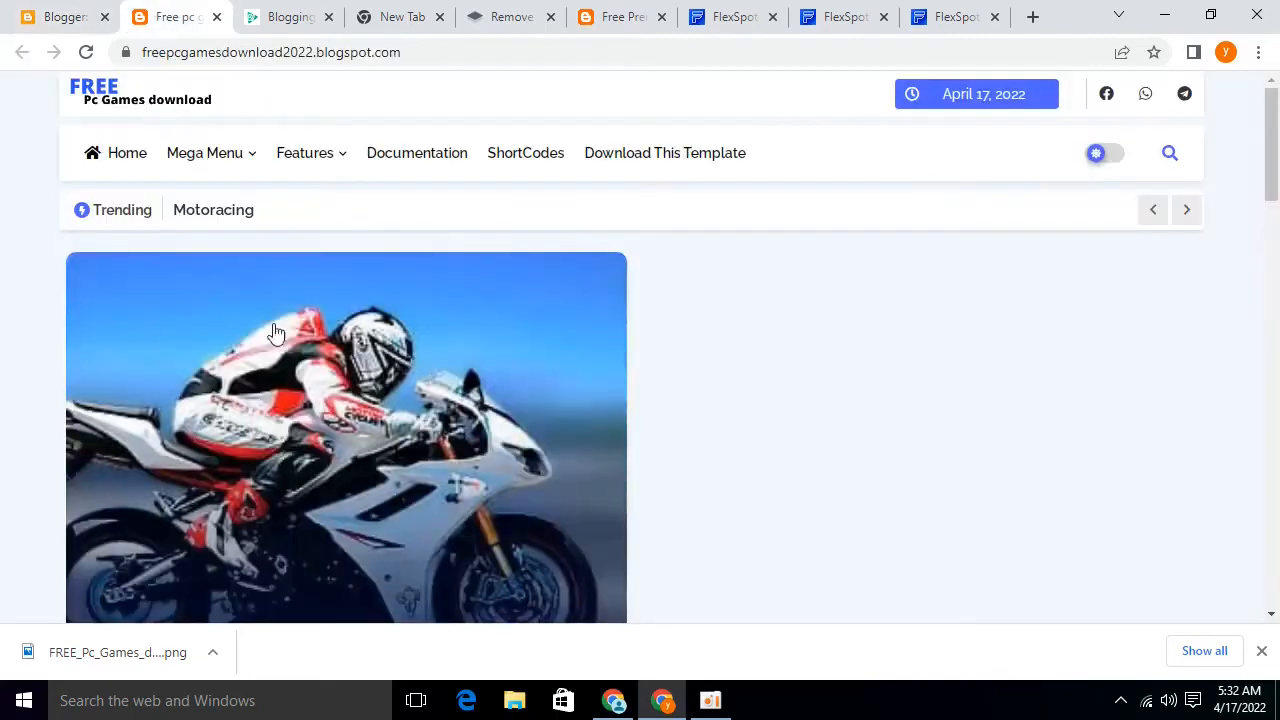
{"action": "scroll", "coordinate": [284, 345], "scroll_direction": "down", "scroll_amount": 3}
{"action": "scroll", "coordinate": [284, 345], "scroll_direction": "down", "scroll_amount": 10}
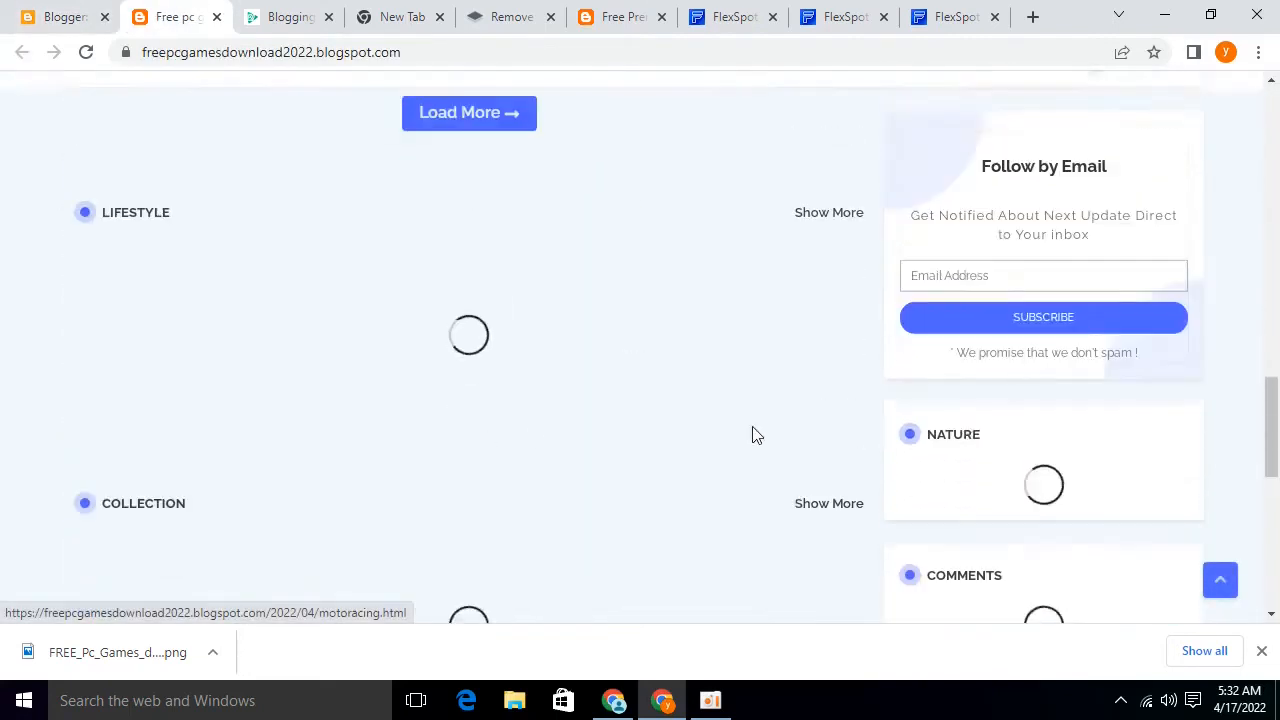
{"action": "scroll", "coordinate": [1040, 265], "scroll_direction": "up", "scroll_amount": 2}
{"action": "right_click", "coordinate": [1006, 352]}
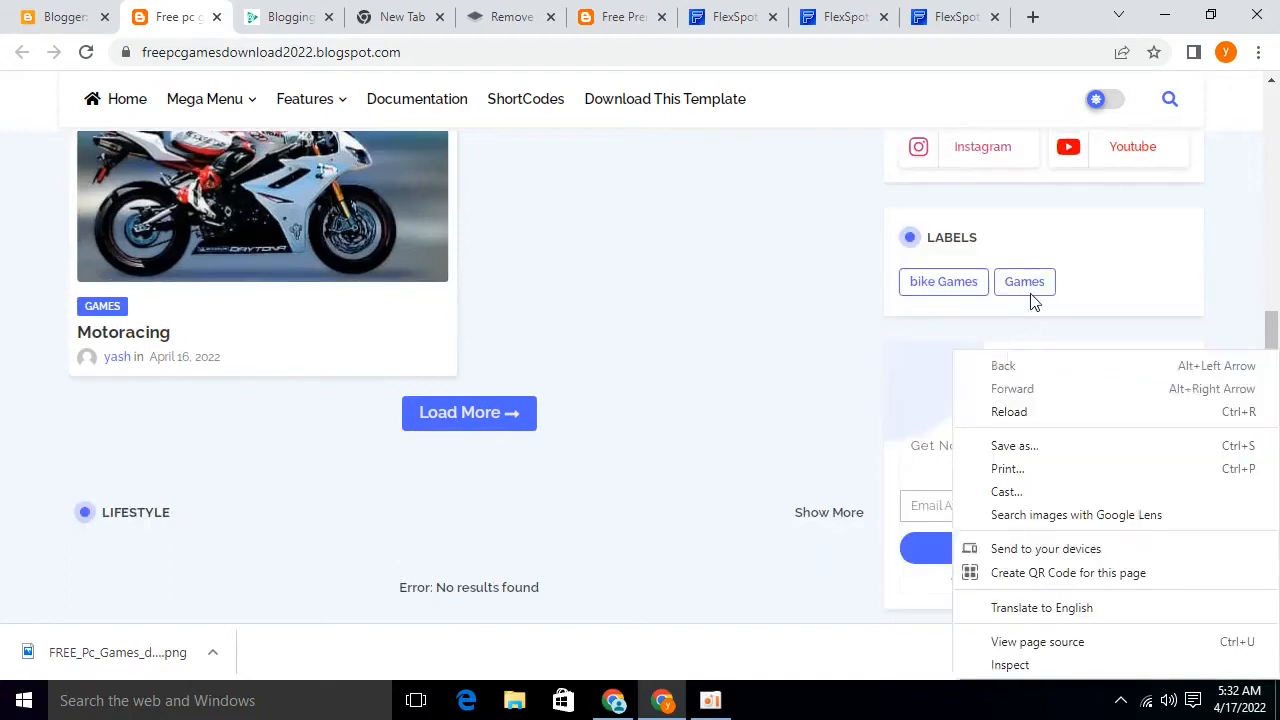
{"action": "right_click", "coordinate": [1025, 287]}
{"action": "left_click", "coordinate": [1105, 425]}
Set the Gaming link's URL to the copied freepcgamesdownload2022.blogspot.com/search/label/Games address and save the link
{"action": "left_click", "coordinate": [60, 17]}
{"action": "double_click", "coordinate": [483, 329]}
{"action": "key", "text": "ctrl+v"}
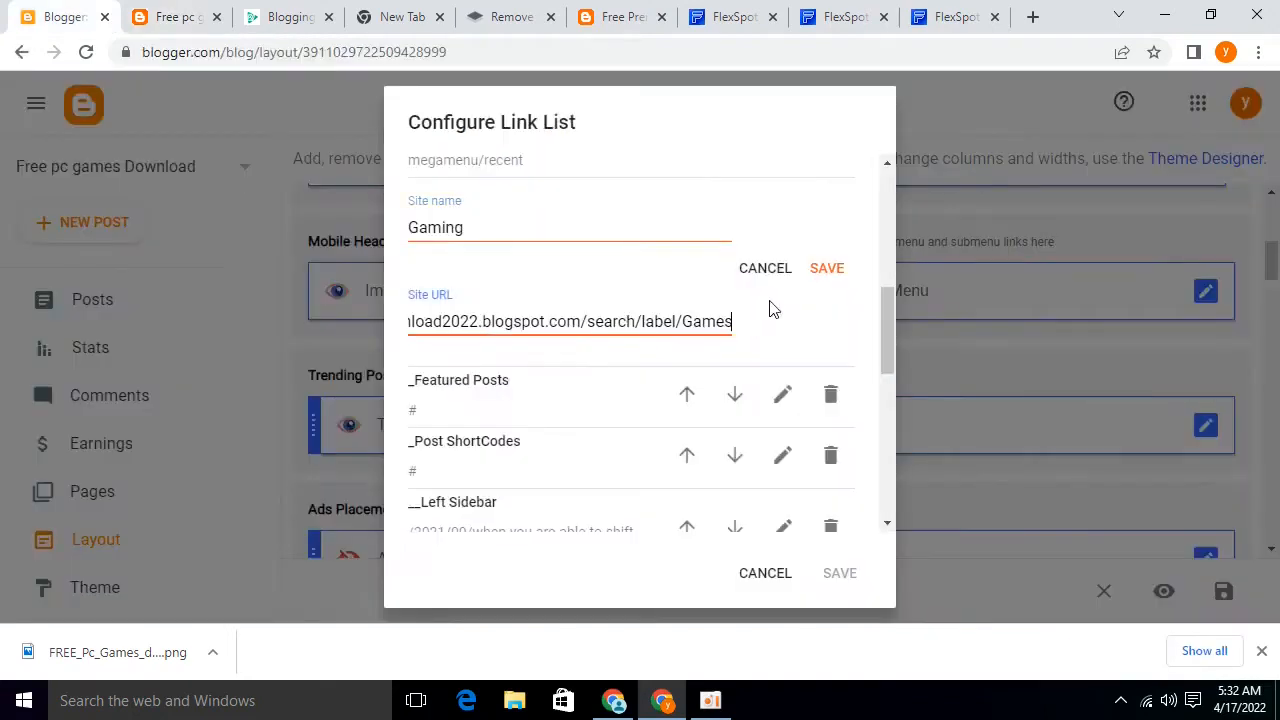
{"action": "left_click", "coordinate": [826, 266]}
Rename the _Featured Posts menu link as "games" and copy the bike Games label's link address from the live blog
{"action": "left_click", "coordinate": [785, 300]}
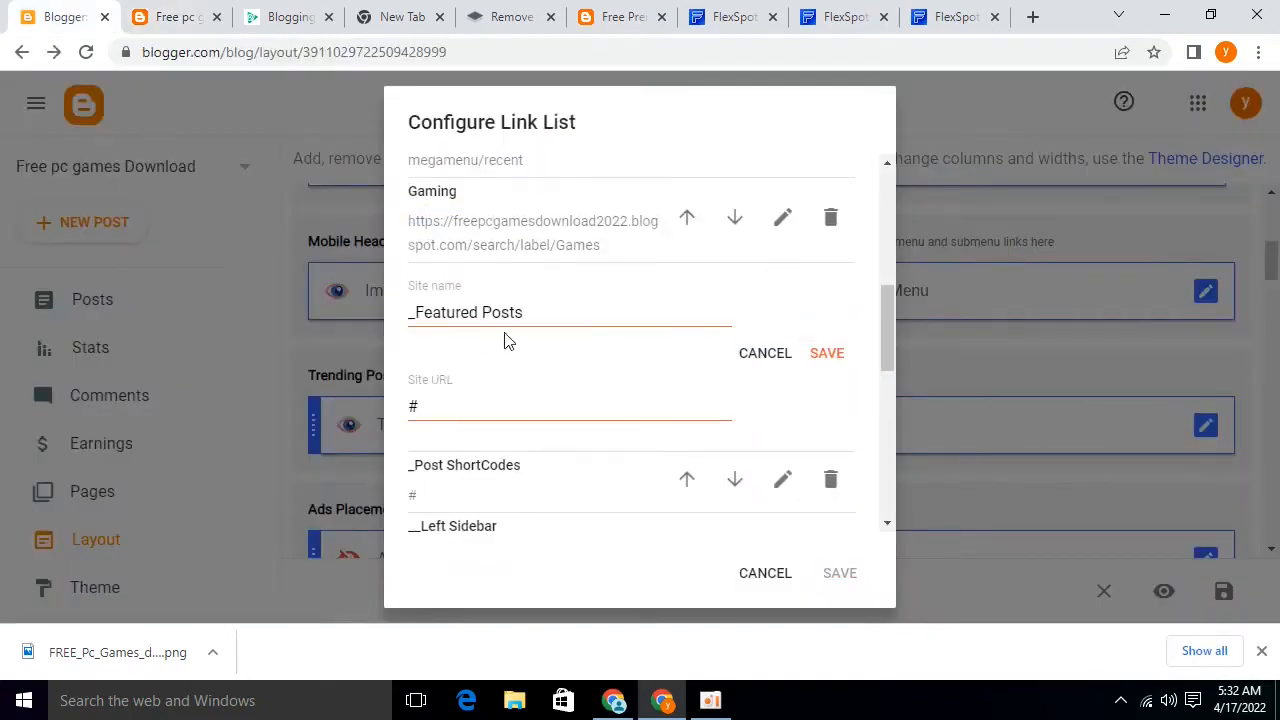
{"action": "left_click", "coordinate": [572, 312]}
{"action": "key", "text": "ctrl+a"}
{"action": "type", "text": "g"}
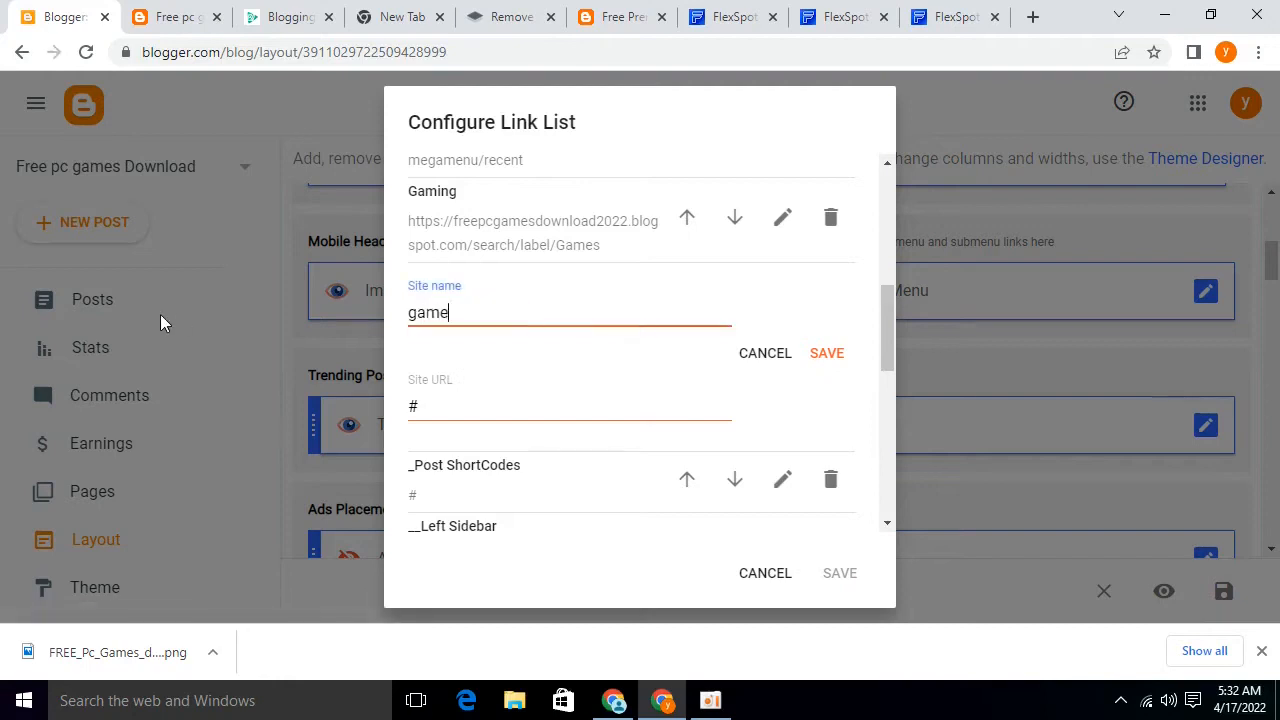
{"action": "type", "text": "ames"}
{"action": "left_click", "coordinate": [160, 17]}
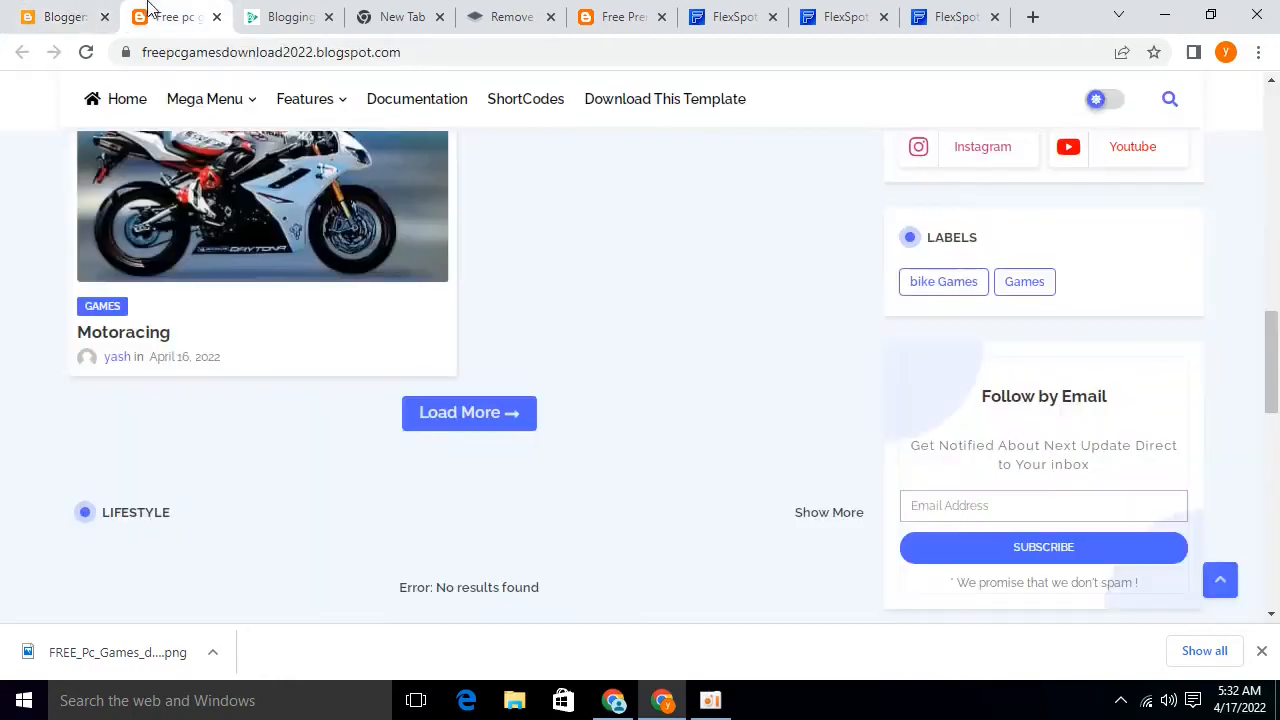
{"action": "right_click", "coordinate": [946, 292]}
{"action": "left_click", "coordinate": [1028, 428]}
Set the games link's URL to the copied freepcgamesdownload2022.blogspot.com/search/label/bike%20Games address and save the link
{"action": "left_click", "coordinate": [60, 17]}
{"action": "double_click", "coordinate": [526, 408]}
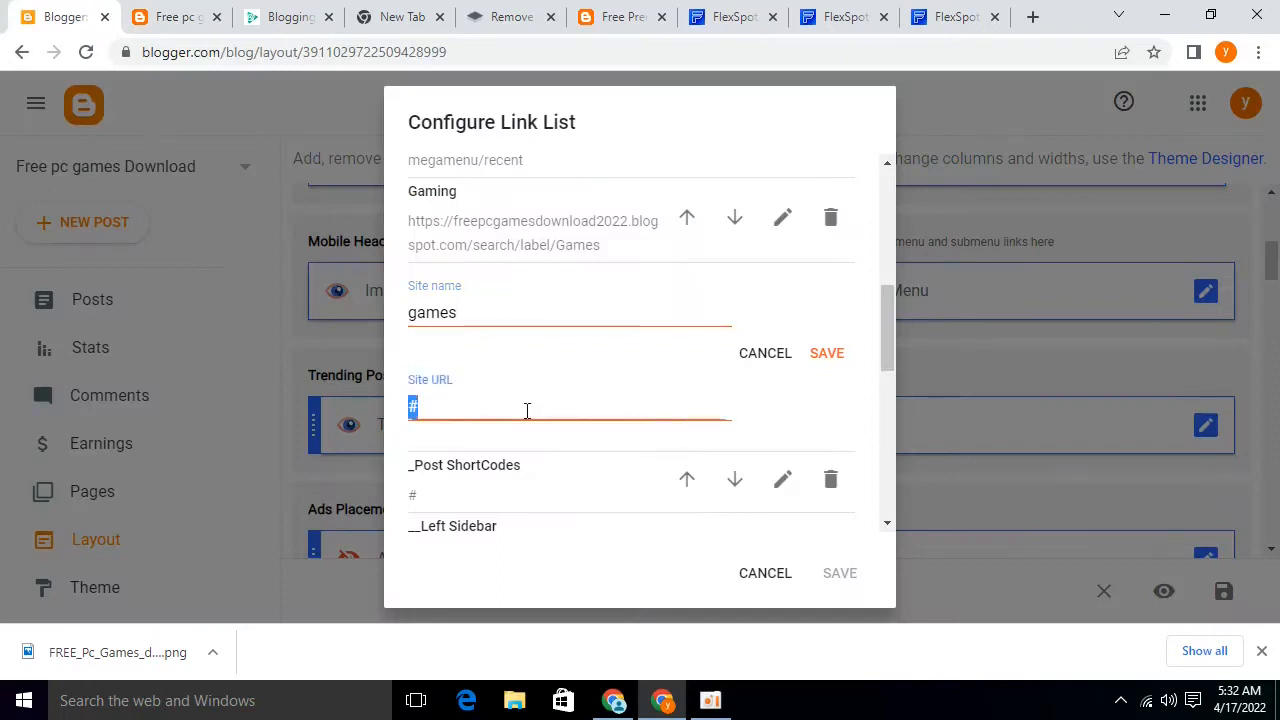
{"action": "key", "text": "ctrl+v"}
{"action": "scroll", "coordinate": [843, 291], "scroll_direction": "down", "scroll_amount": 1}
{"action": "left_click", "coordinate": [826, 251]}
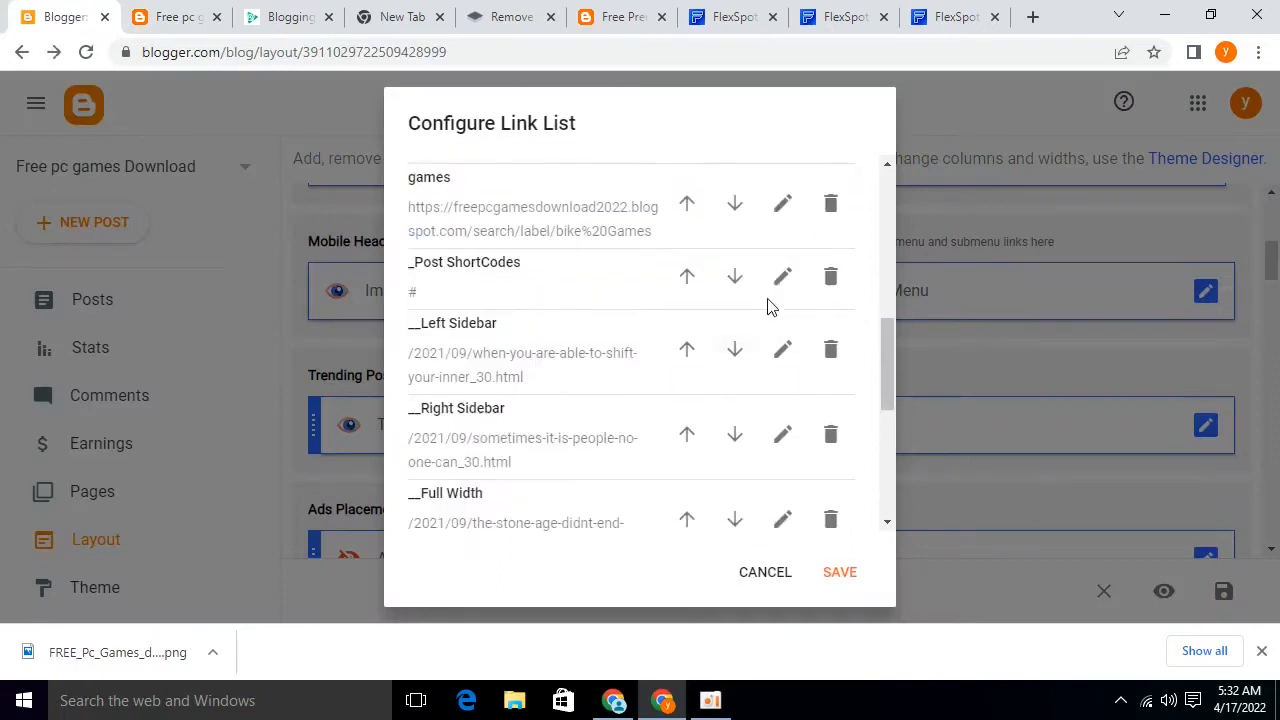
Rename the _Post ShortCodes menu link as "free games" and save the link
{"action": "left_click", "coordinate": [787, 289]}
{"action": "left_click_drag", "start_coordinate": [603, 291], "coordinate": [210, 285]}
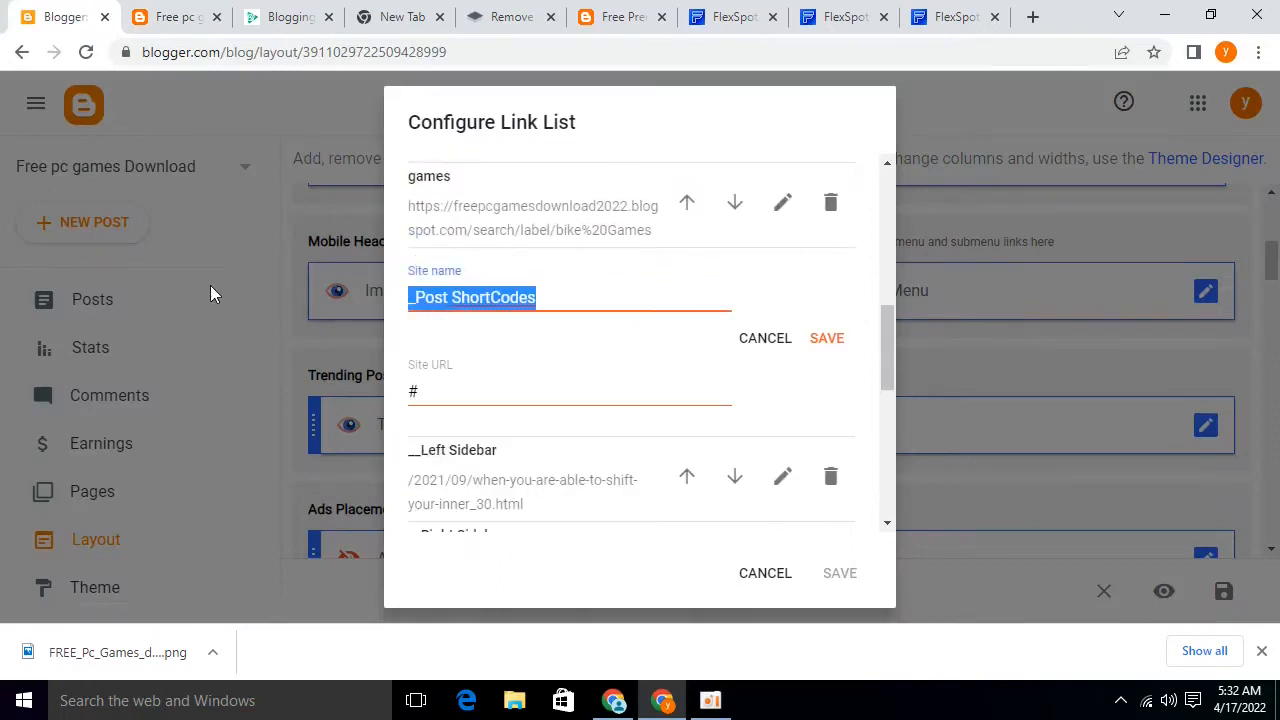
{"action": "type", "text": "free games"}
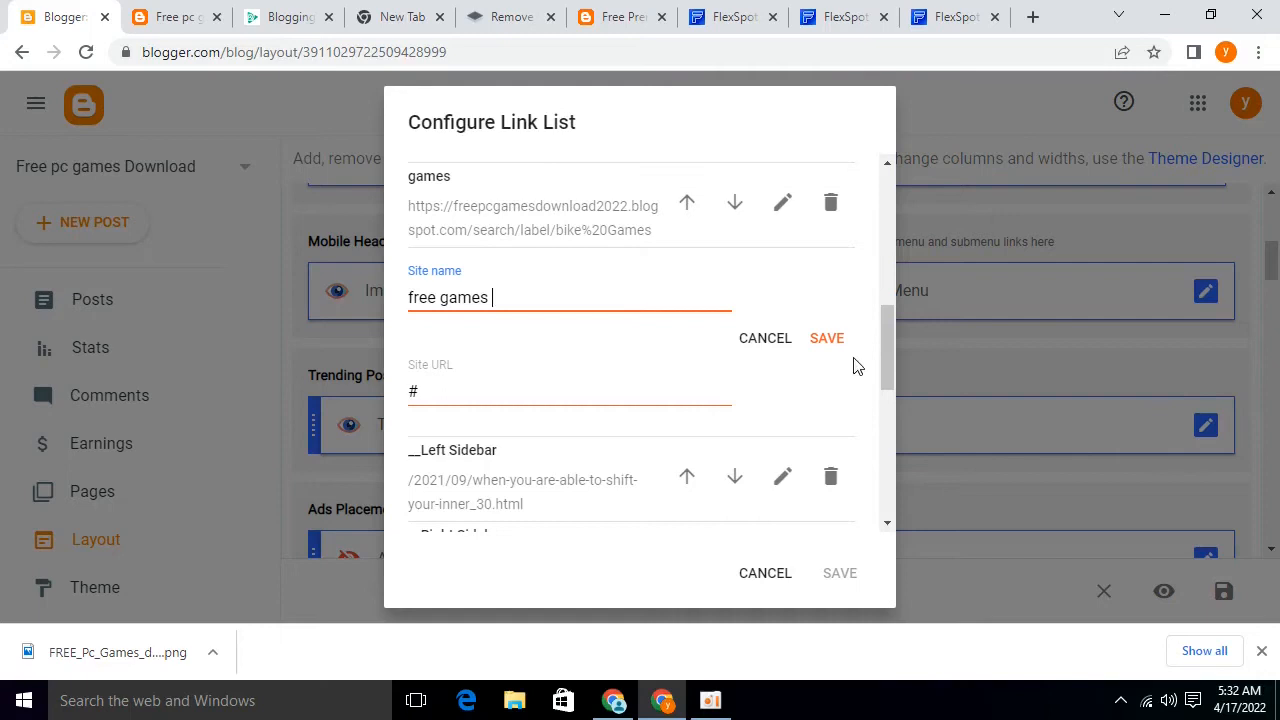
{"action": "left_click", "coordinate": [826, 338]}
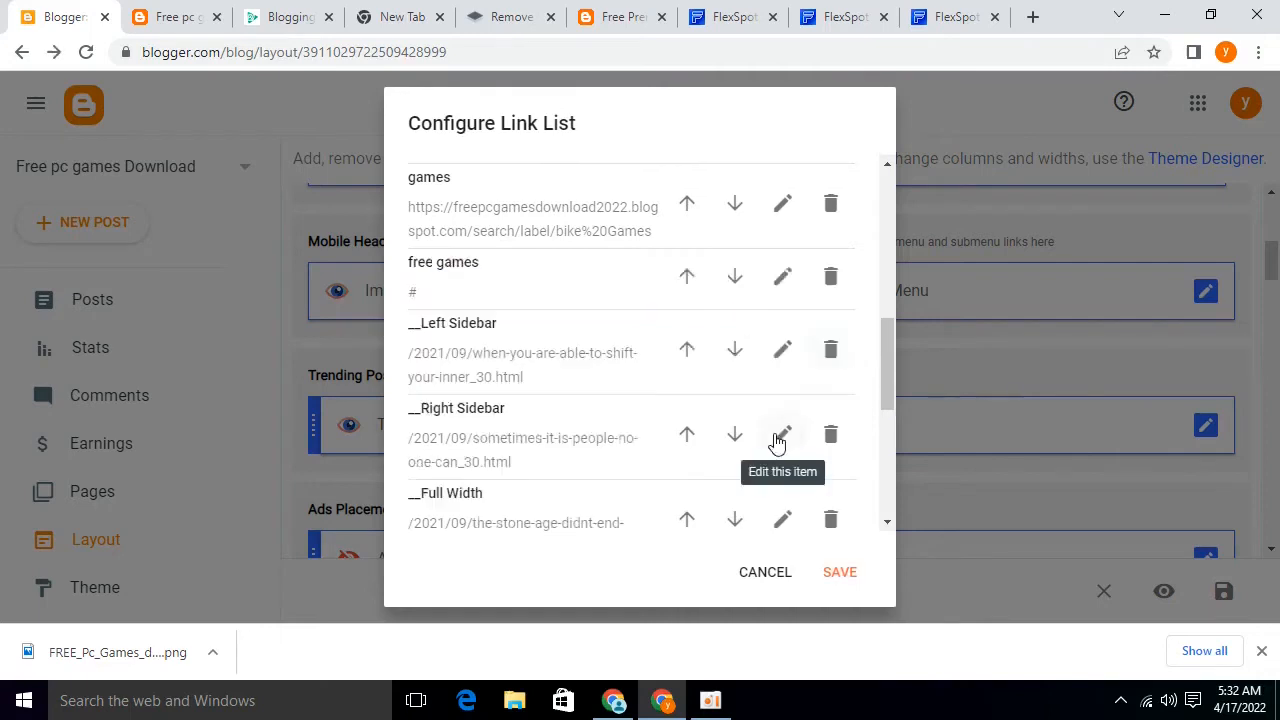
Turn the __Left Sidebar link into "pc games" with URL "#" and save the menu without the remaining template links
{"action": "left_click", "coordinate": [780, 349]}
{"action": "left_click_drag", "start_coordinate": [620, 358], "coordinate": [265, 361]}
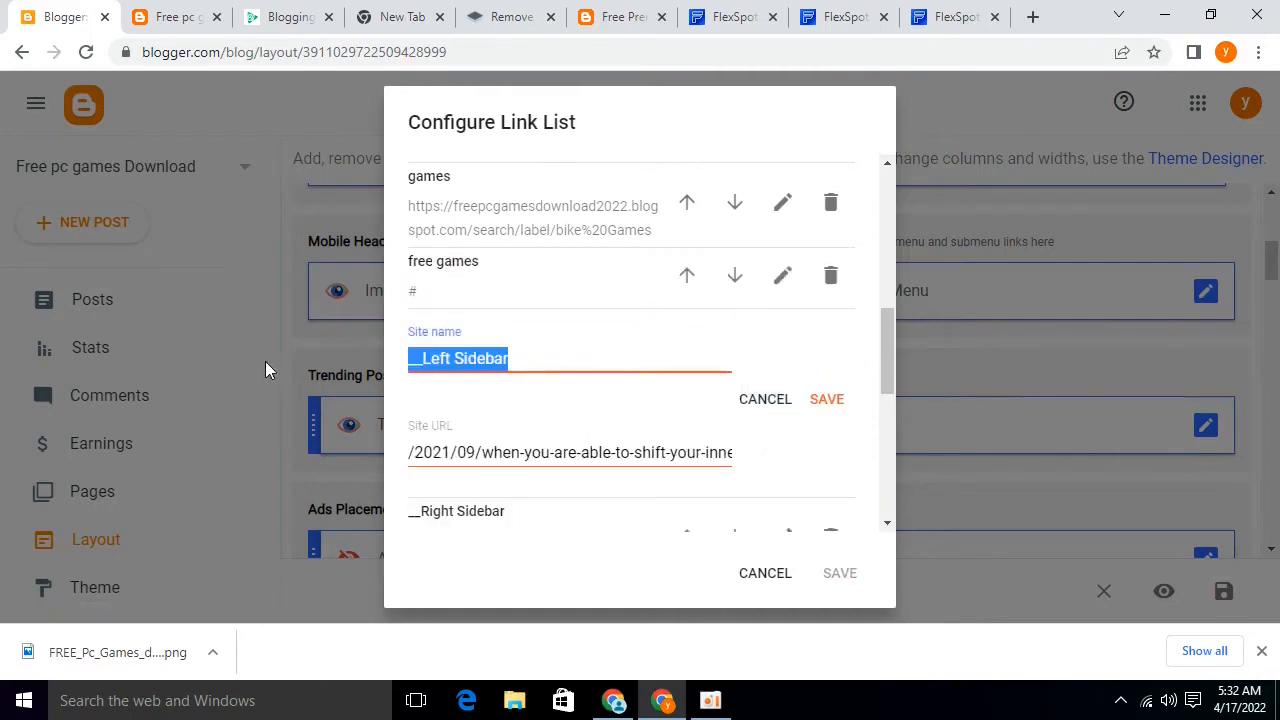
{"action": "type", "text": "pc games"}
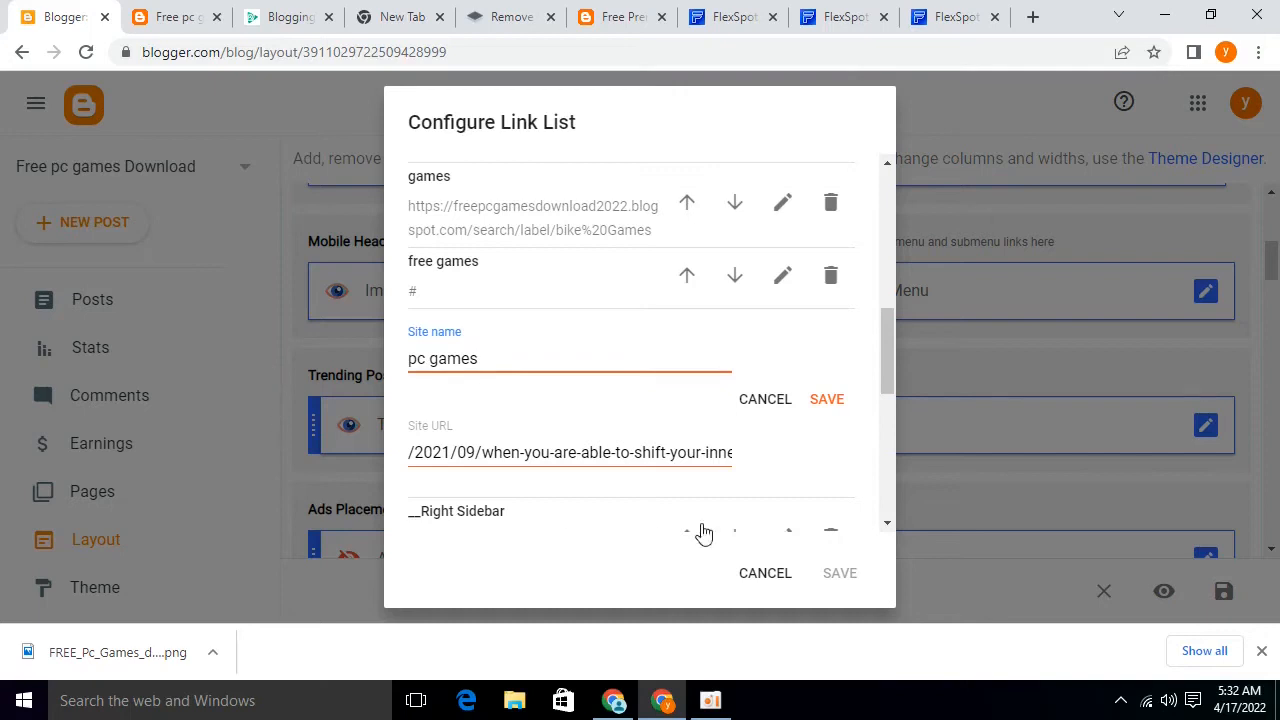
{"action": "key", "text": "Return"}
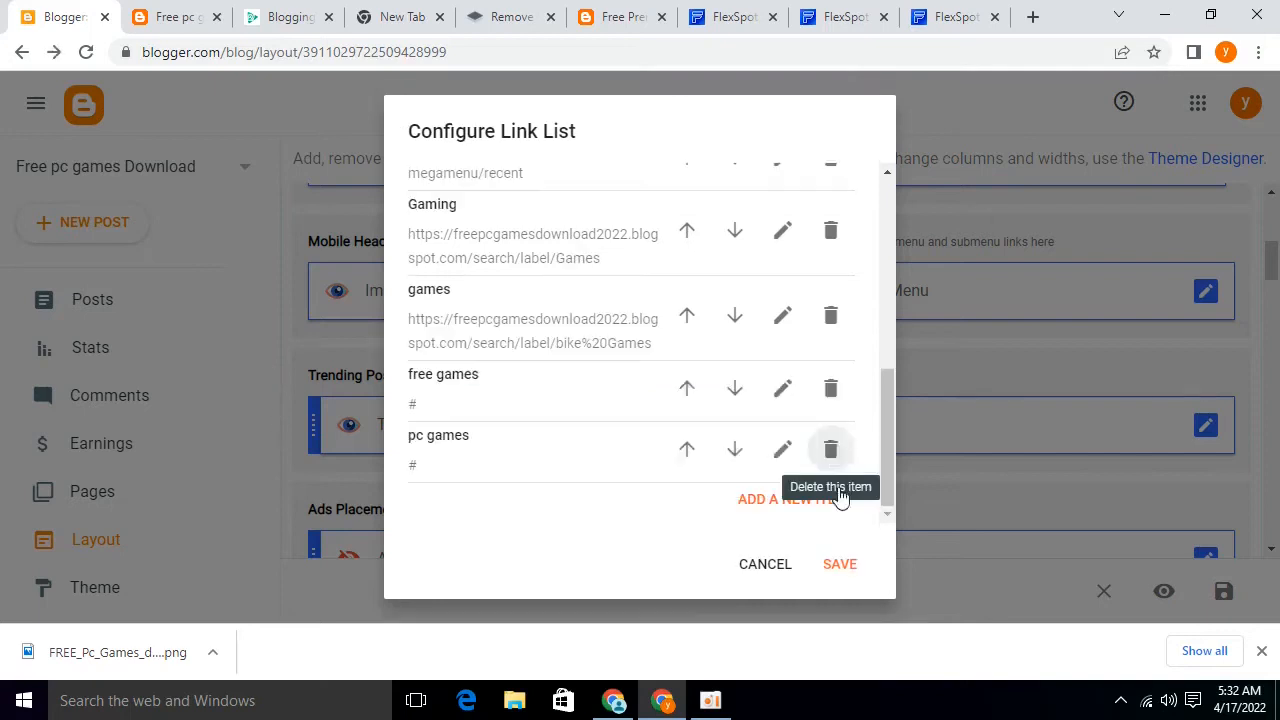
{"action": "left_click", "coordinate": [841, 570]}
Check the updated main menu, dark mode and homepage sections on the live Free pc games blog
{"action": "left_click", "coordinate": [175, 16]}
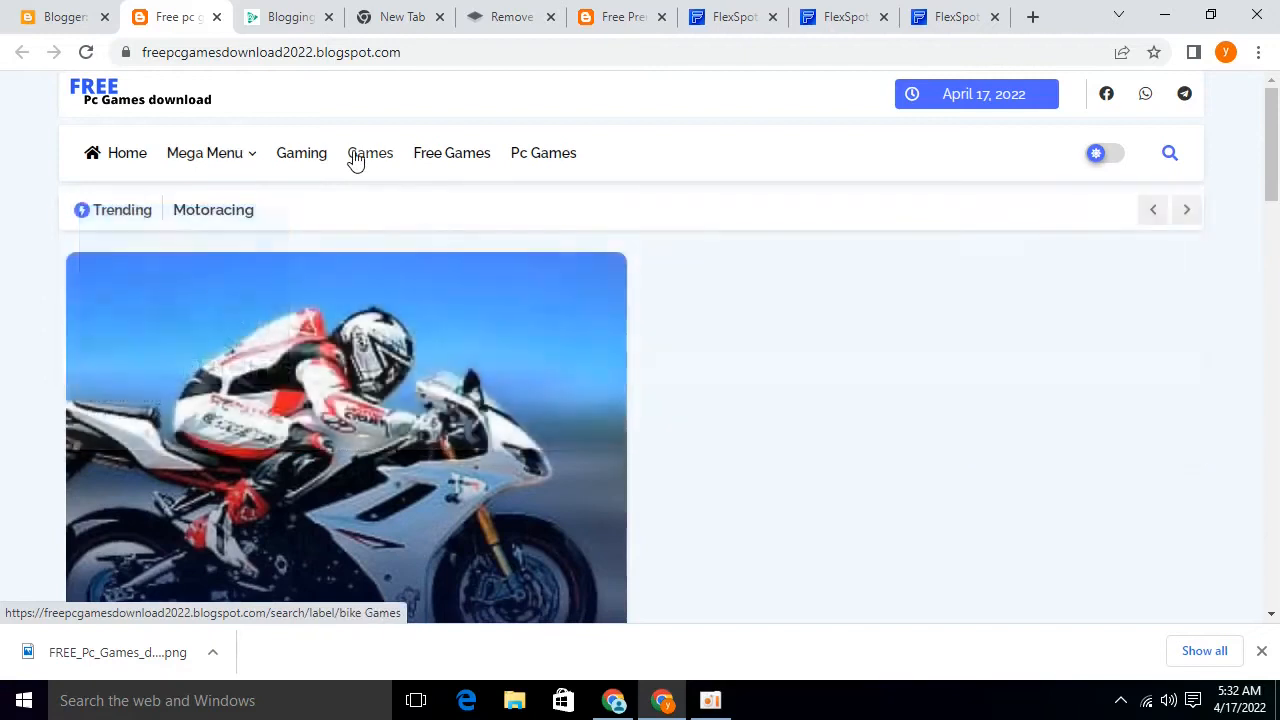
{"action": "left_click", "coordinate": [1100, 155]}
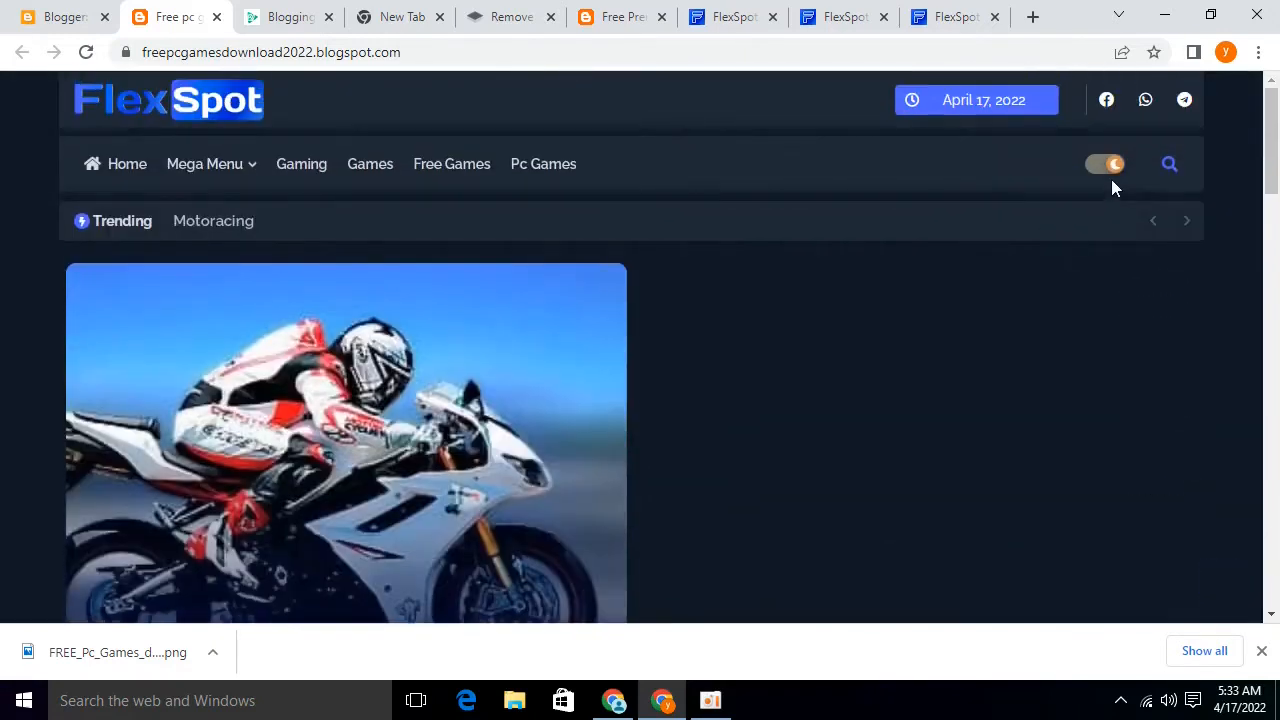
{"action": "left_click", "coordinate": [1108, 171]}
{"action": "scroll", "coordinate": [414, 363], "scroll_direction": "down", "scroll_amount": 10}
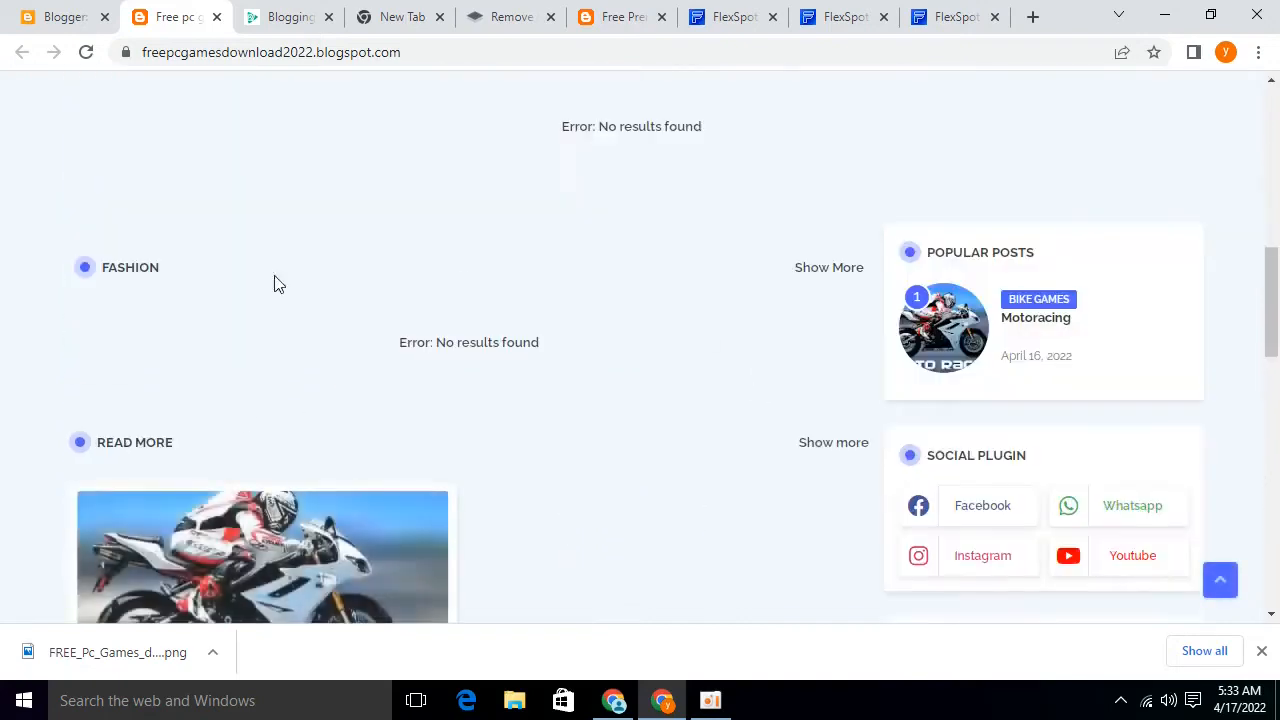
{"action": "scroll", "coordinate": [337, 423], "scroll_direction": "down", "scroll_amount": 5}
{"action": "scroll", "coordinate": [687, 450], "scroll_direction": "down", "scroll_amount": 4}
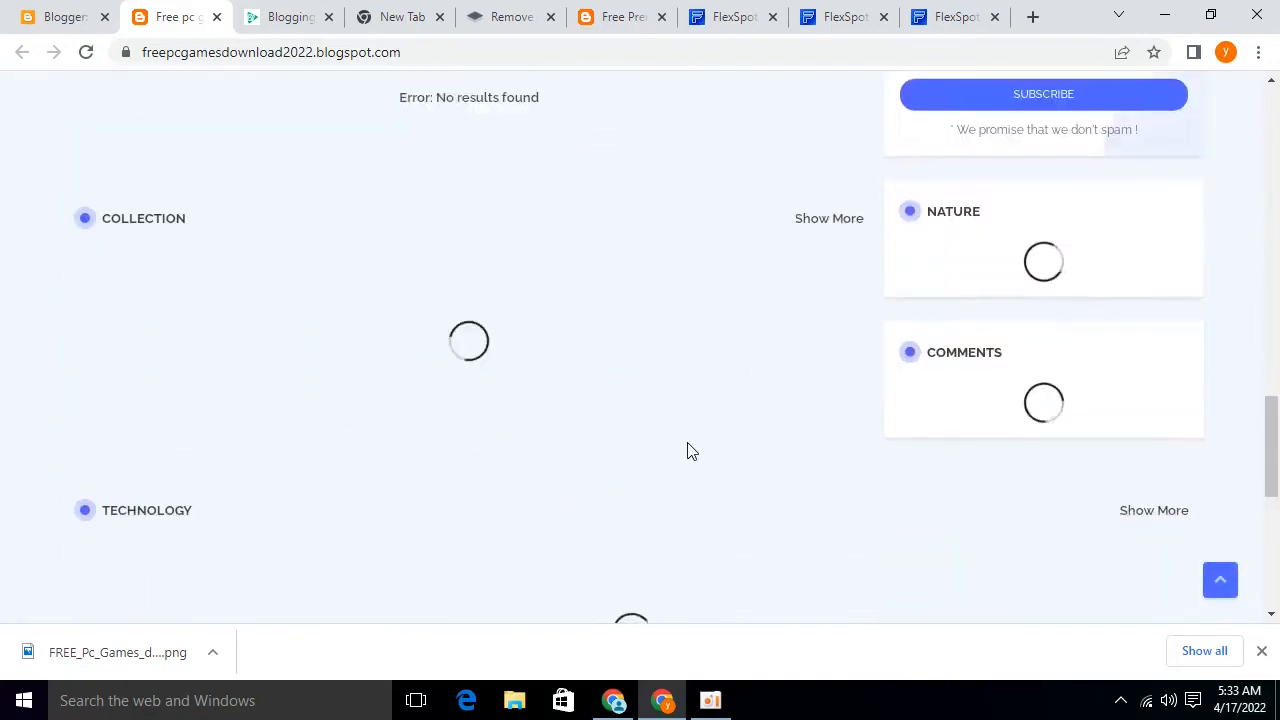
{"action": "scroll", "coordinate": [686, 445], "scroll_direction": "up", "scroll_amount": 10}
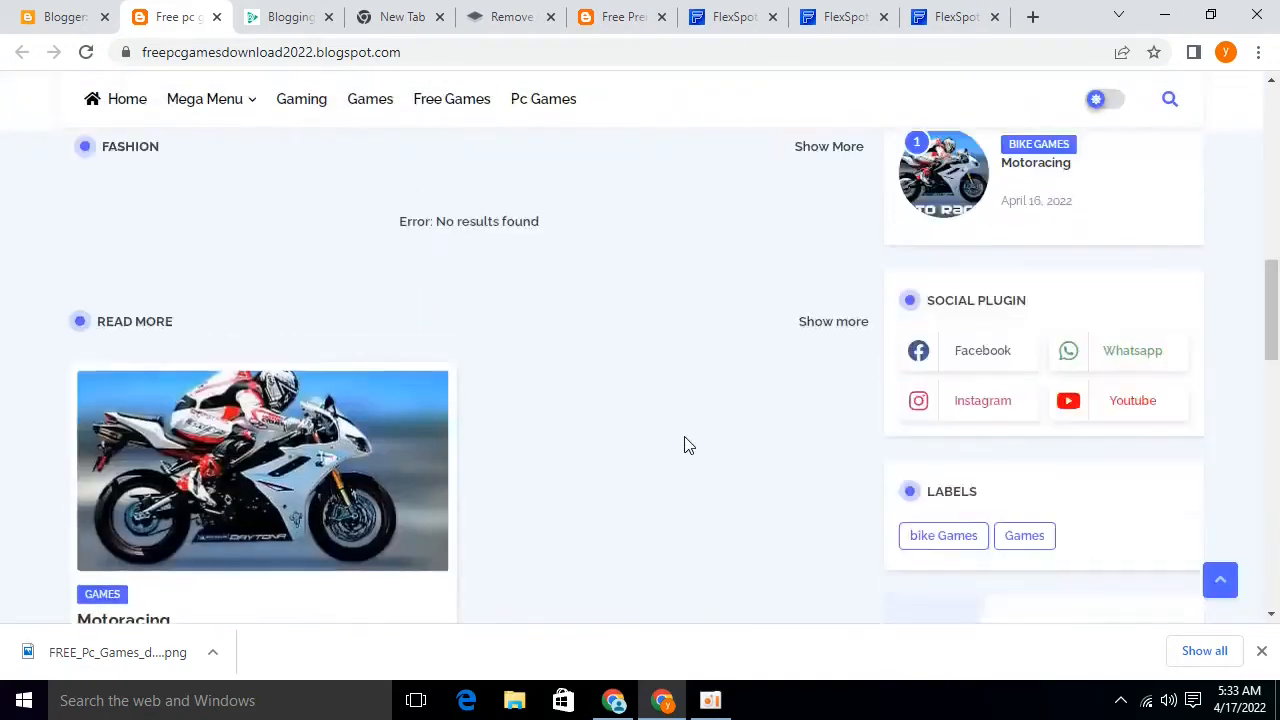
{"action": "scroll", "coordinate": [684, 445], "scroll_direction": "up", "scroll_amount": 10}
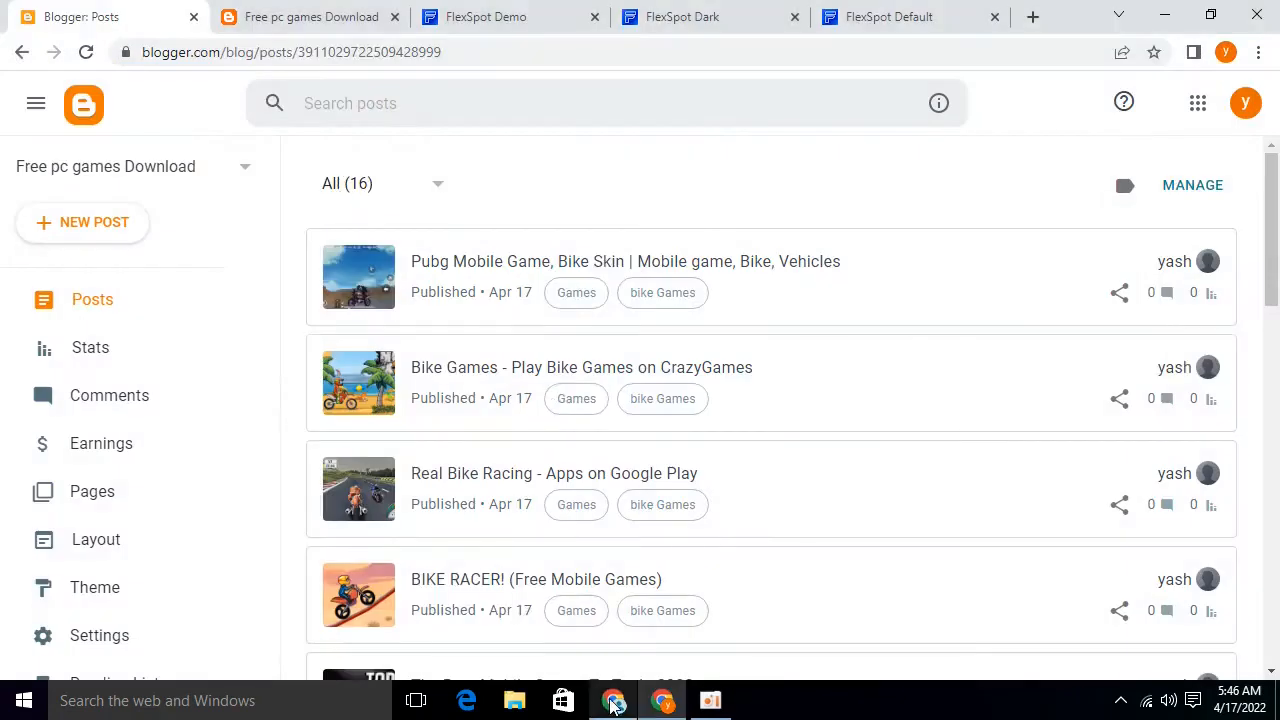
Review the list of published posts and the live blog's homepage
{"action": "mouse_move", "coordinate": [649, 660]}
{"action": "mouse_move", "coordinate": [705, 565]}
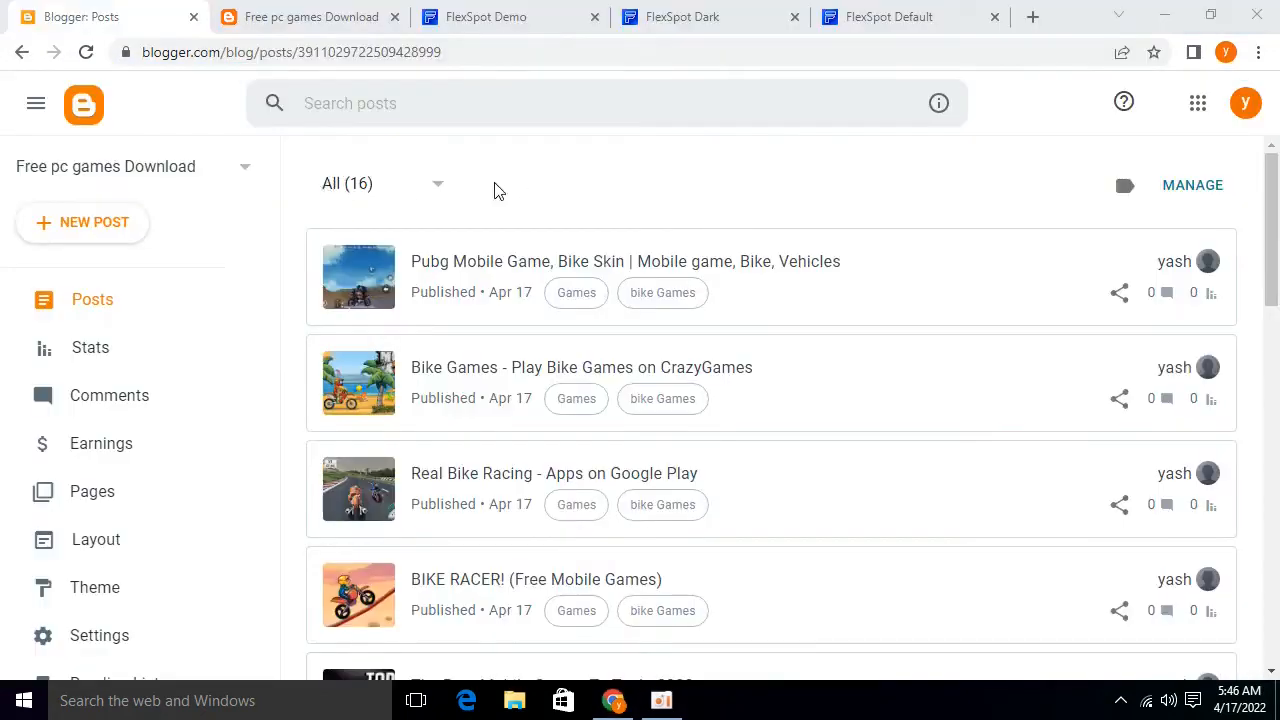
{"action": "scroll", "coordinate": [489, 211], "scroll_direction": "down", "scroll_amount": 10}
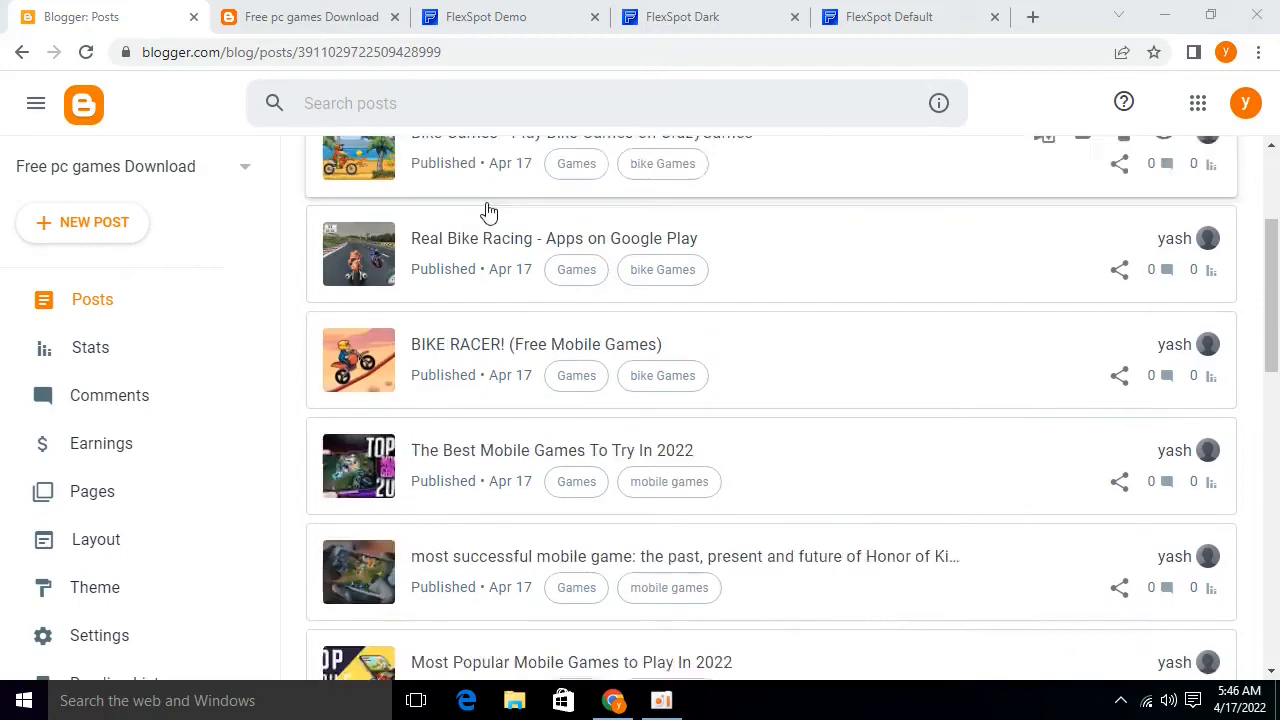
{"action": "scroll", "coordinate": [574, 409], "scroll_direction": "up", "scroll_amount": 10}
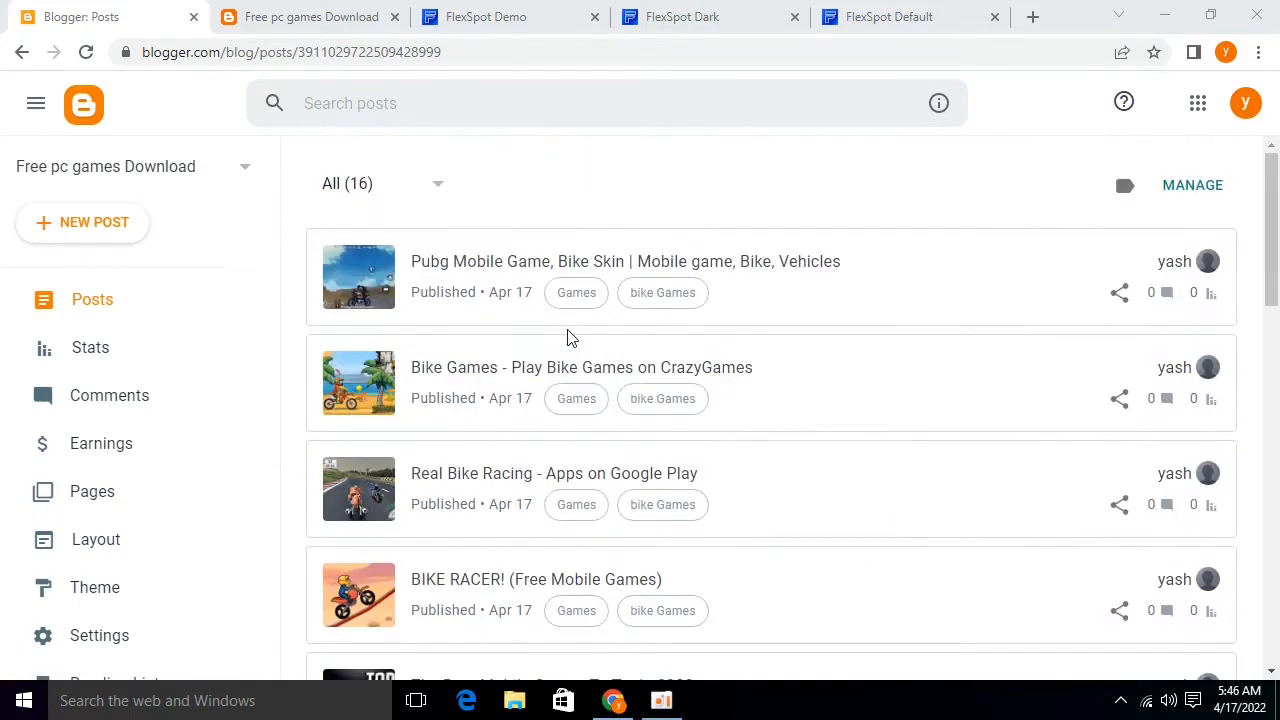
{"action": "left_click", "coordinate": [228, 17]}
{"action": "scroll", "coordinate": [157, 314], "scroll_direction": "up", "scroll_amount": 5}
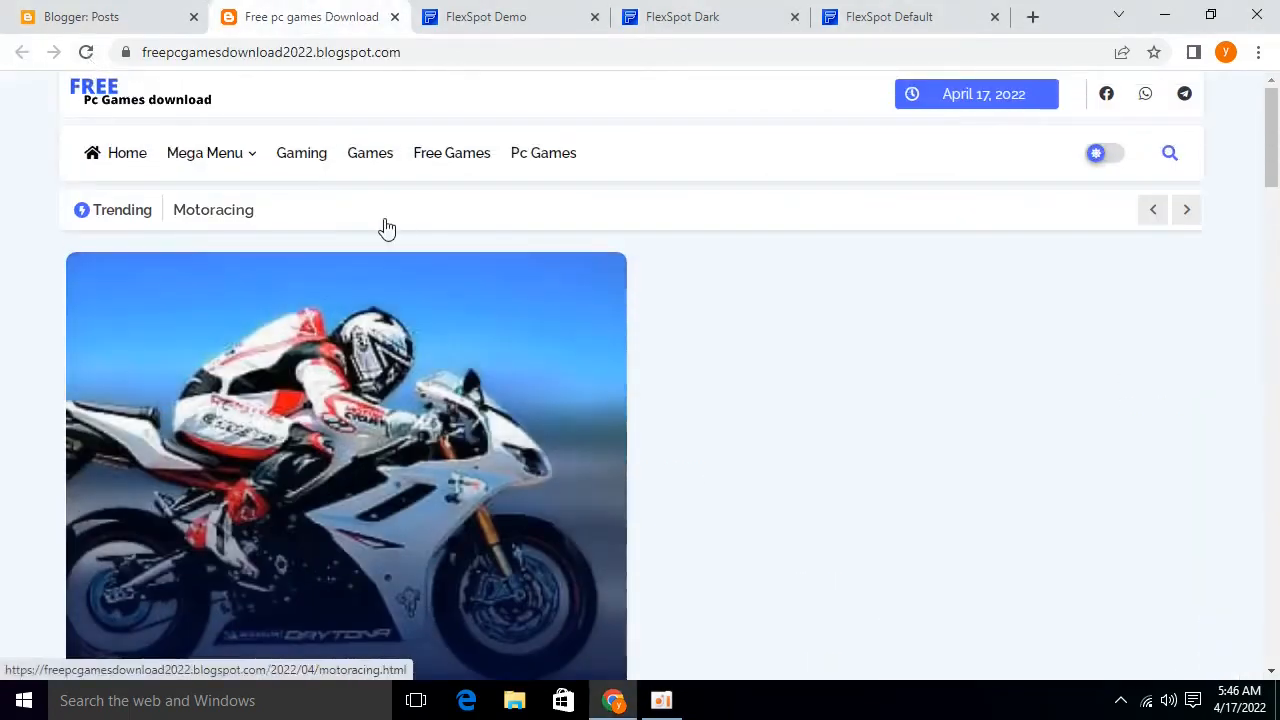
{"action": "scroll", "coordinate": [716, 421], "scroll_direction": "down", "scroll_amount": 10}
{"action": "scroll", "coordinate": [716, 421], "scroll_direction": "down", "scroll_amount": 10}
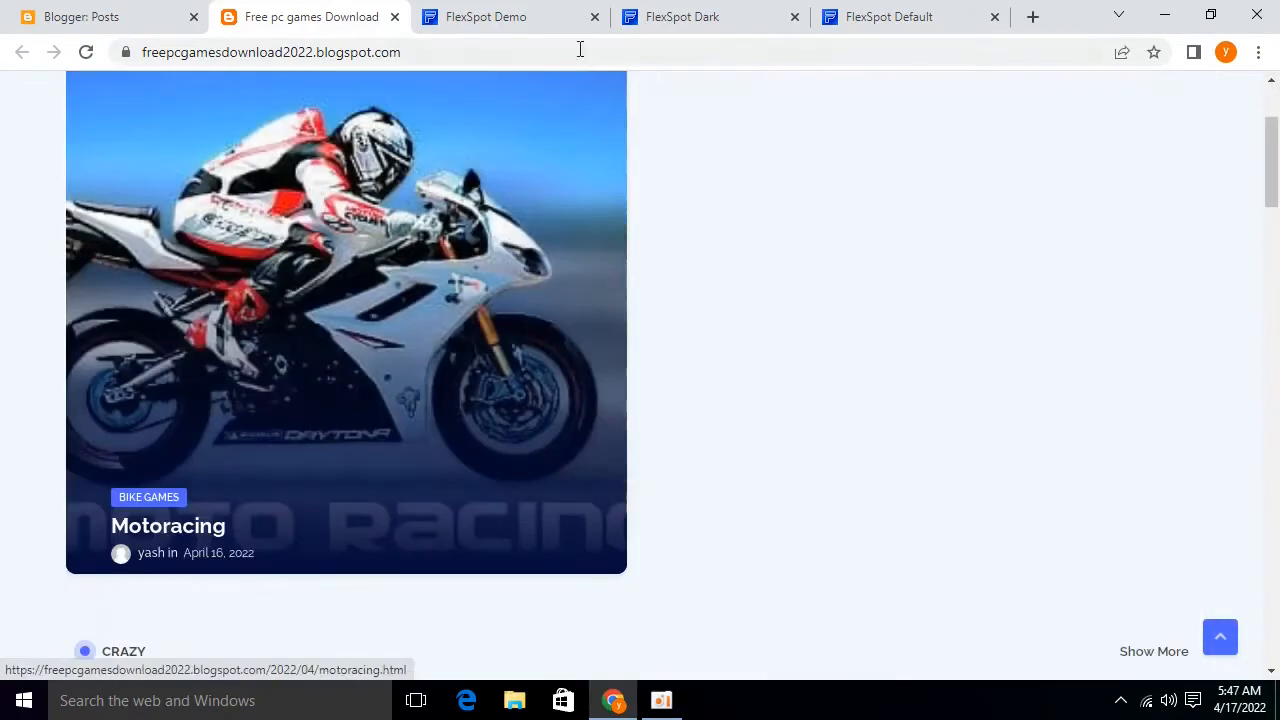
Move the FlexSpot Default demo tab beside the live blog's tab and view the demo's featured posts
{"action": "left_click", "coordinate": [612, 14]}
{"action": "left_click", "coordinate": [523, 20]}
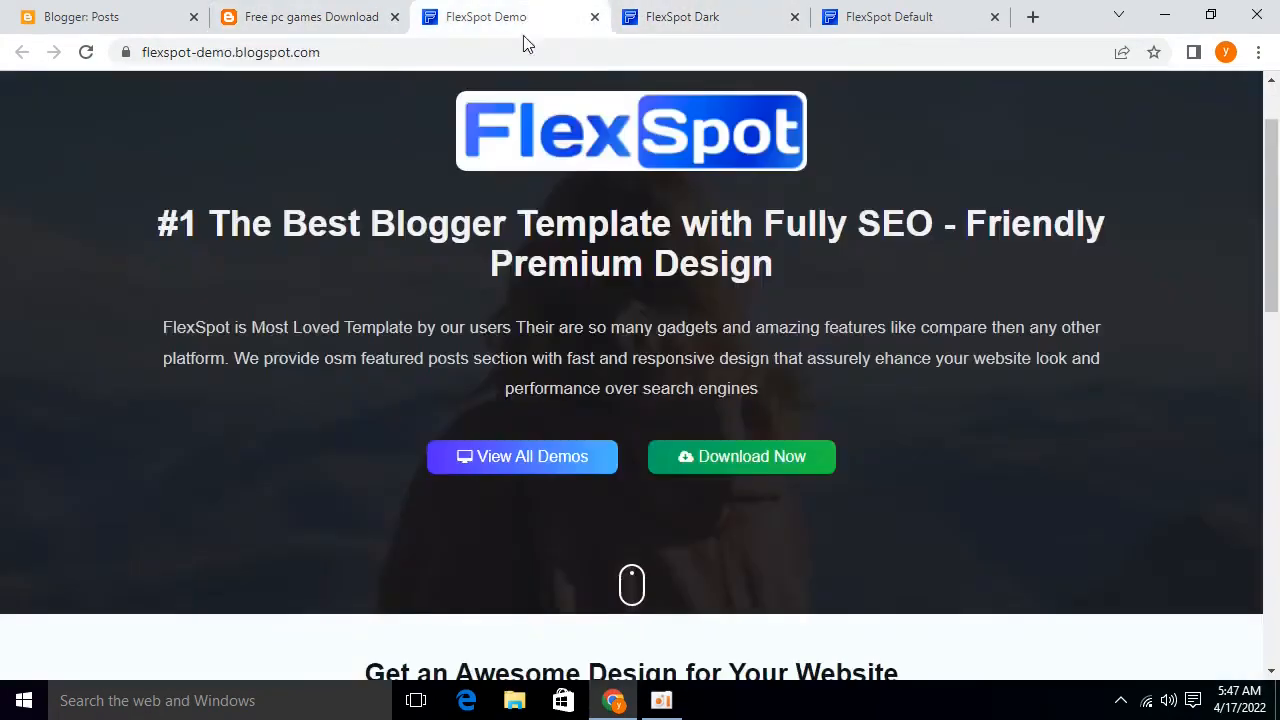
{"action": "left_click", "coordinate": [634, 14]}
{"action": "key", "text": "ctrl+Tab"}
{"action": "key", "text": "ctrl+shift+Page_Up"}
{"action": "key", "text": "ctrl+shift+Page_Up"}
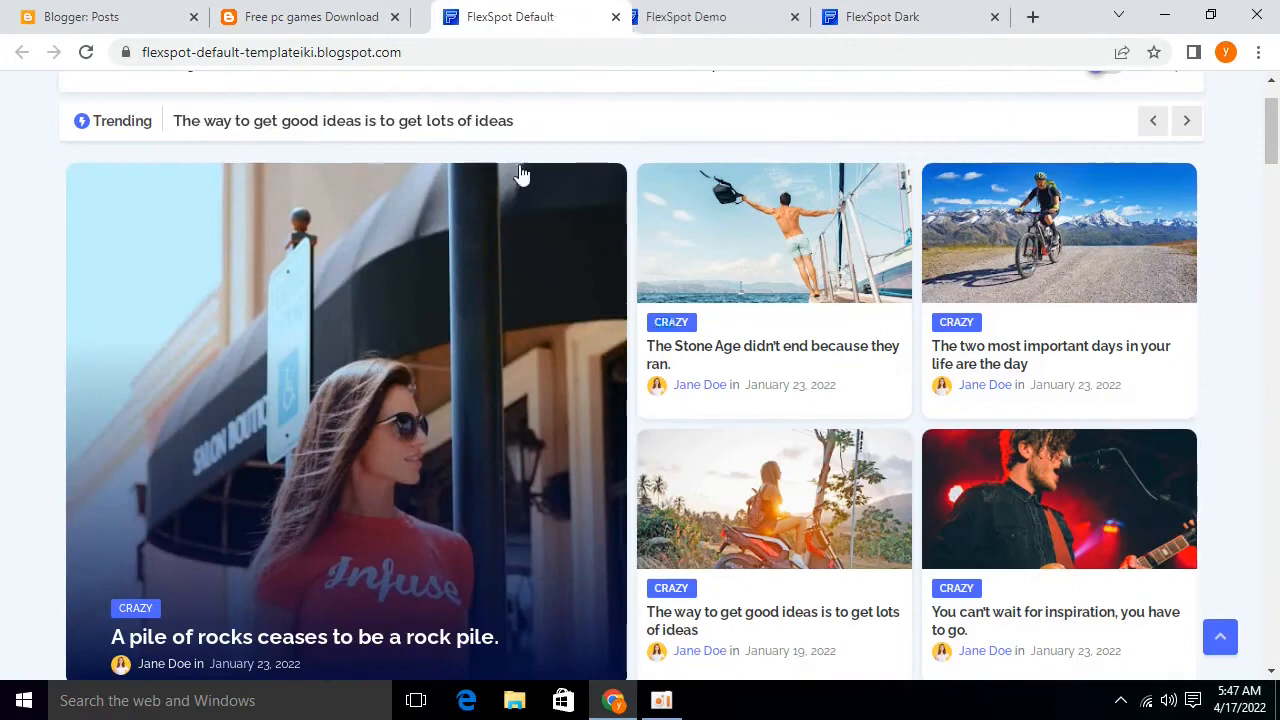
{"action": "scroll", "coordinate": [748, 458], "scroll_direction": "down", "scroll_amount": 2}
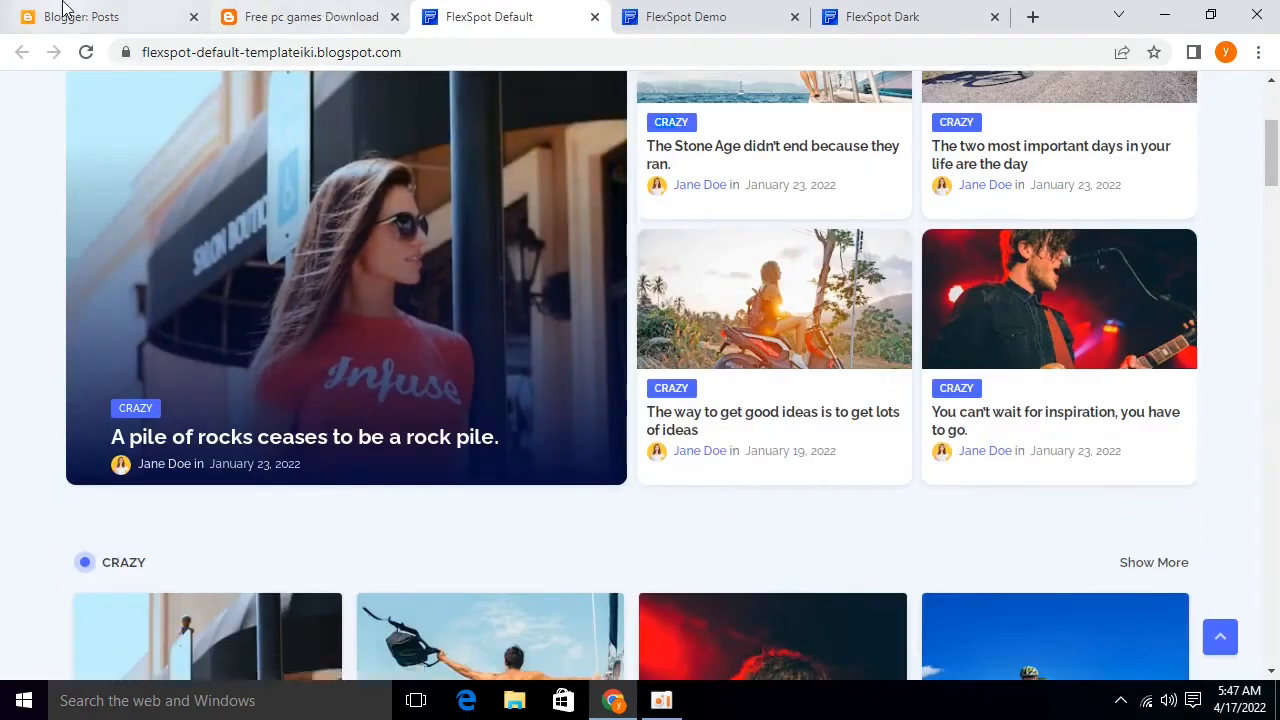
Open the blog's layout and compare its gadgets with the live blog's homepage sections and sidebar
{"action": "left_click", "coordinate": [35, 17]}
{"action": "left_click", "coordinate": [135, 563]}
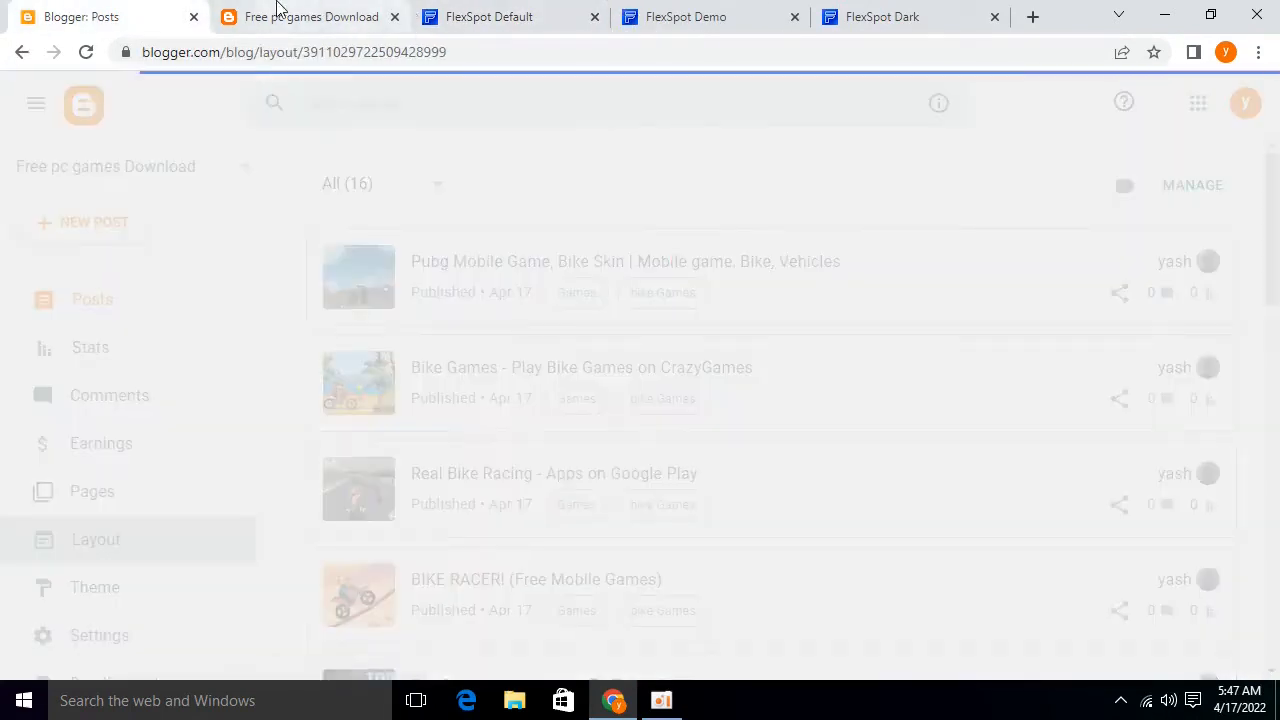
{"action": "left_click", "coordinate": [277, 14]}
{"action": "scroll", "coordinate": [673, 326], "scroll_direction": "down", "scroll_amount": 1}
{"action": "scroll", "coordinate": [673, 326], "scroll_direction": "down", "scroll_amount": 7}
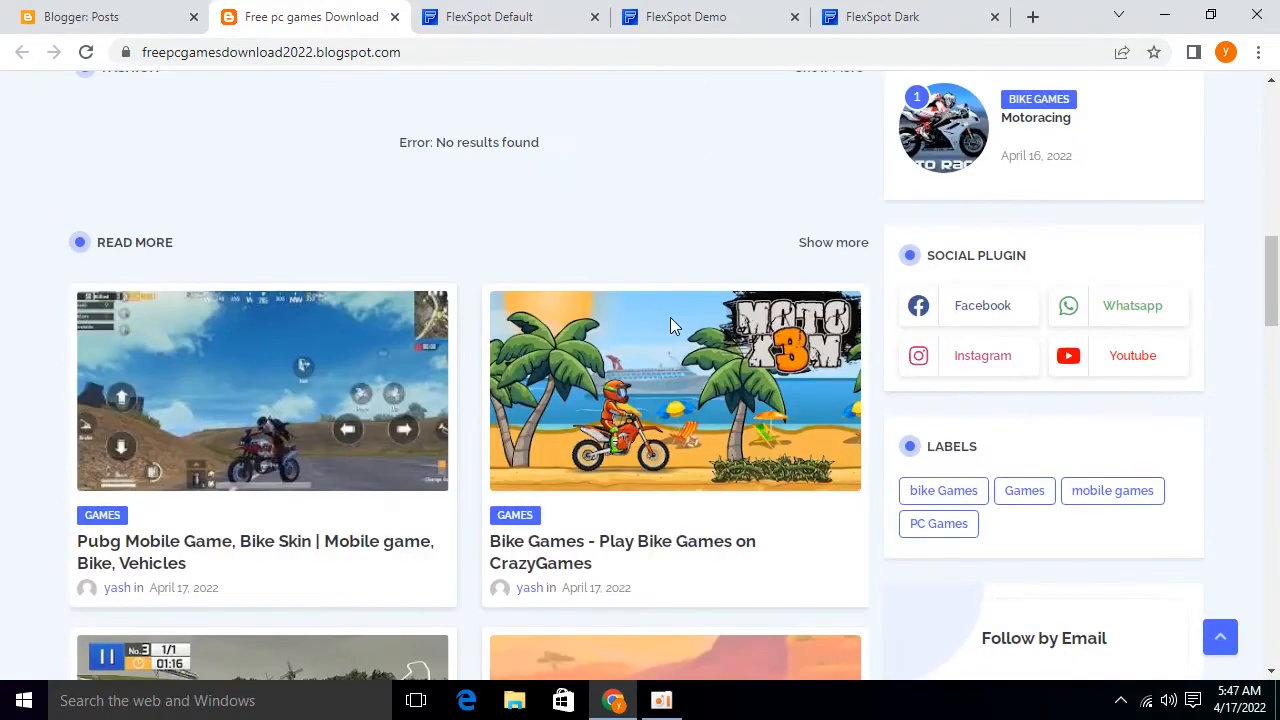
{"action": "scroll", "coordinate": [889, 197], "scroll_direction": "up", "scroll_amount": 2}
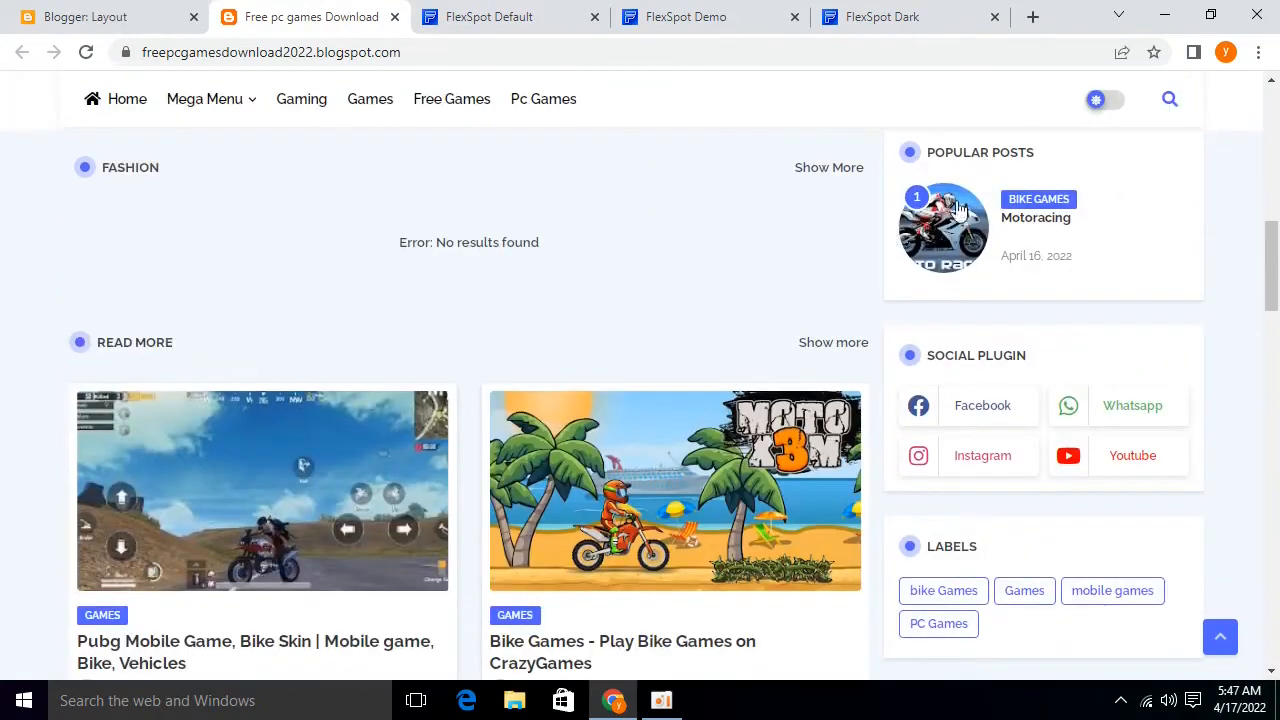
{"action": "left_click", "coordinate": [97, 12]}
{"action": "scroll", "coordinate": [474, 371], "scroll_direction": "down", "scroll_amount": 5}
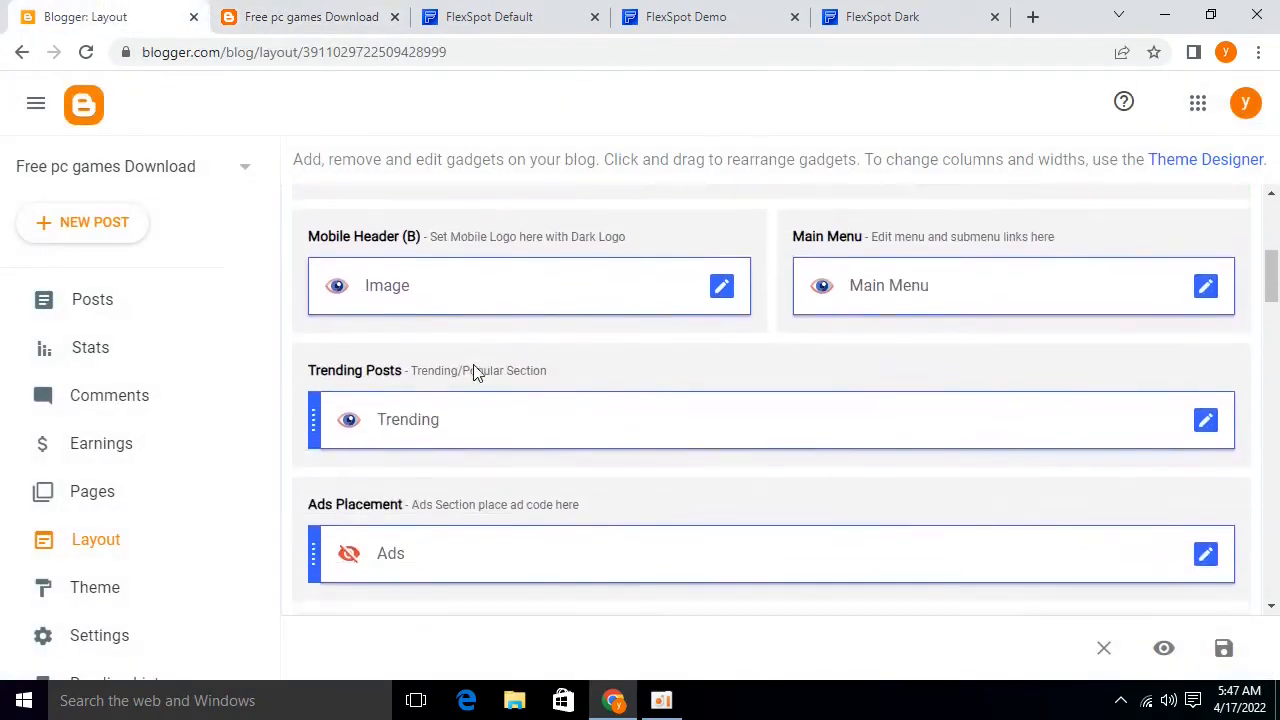
Reload the live blog and open the settings of the Crazy gadget under Top Feature Posts in the layout
{"action": "left_click", "coordinate": [334, 12]}
{"action": "key", "text": "F5"}
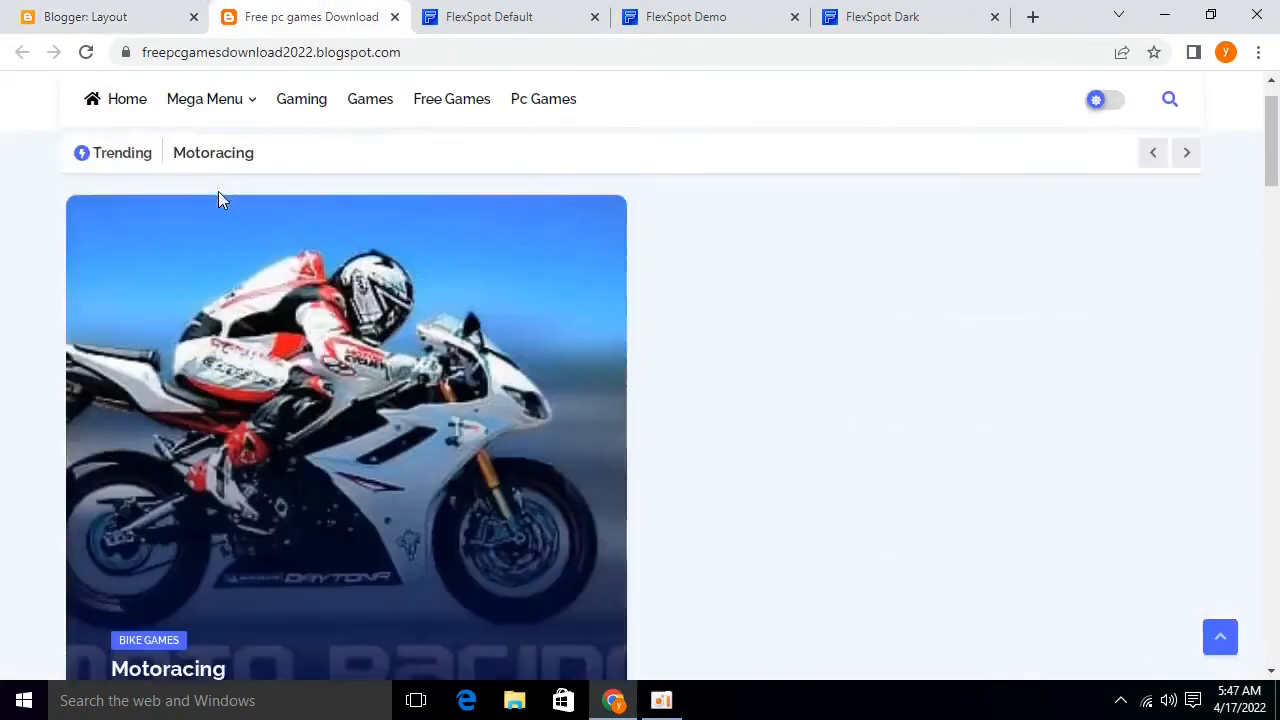
{"action": "scroll", "coordinate": [218, 195], "scroll_direction": "up", "scroll_amount": 1}
{"action": "left_click", "coordinate": [118, 12]}
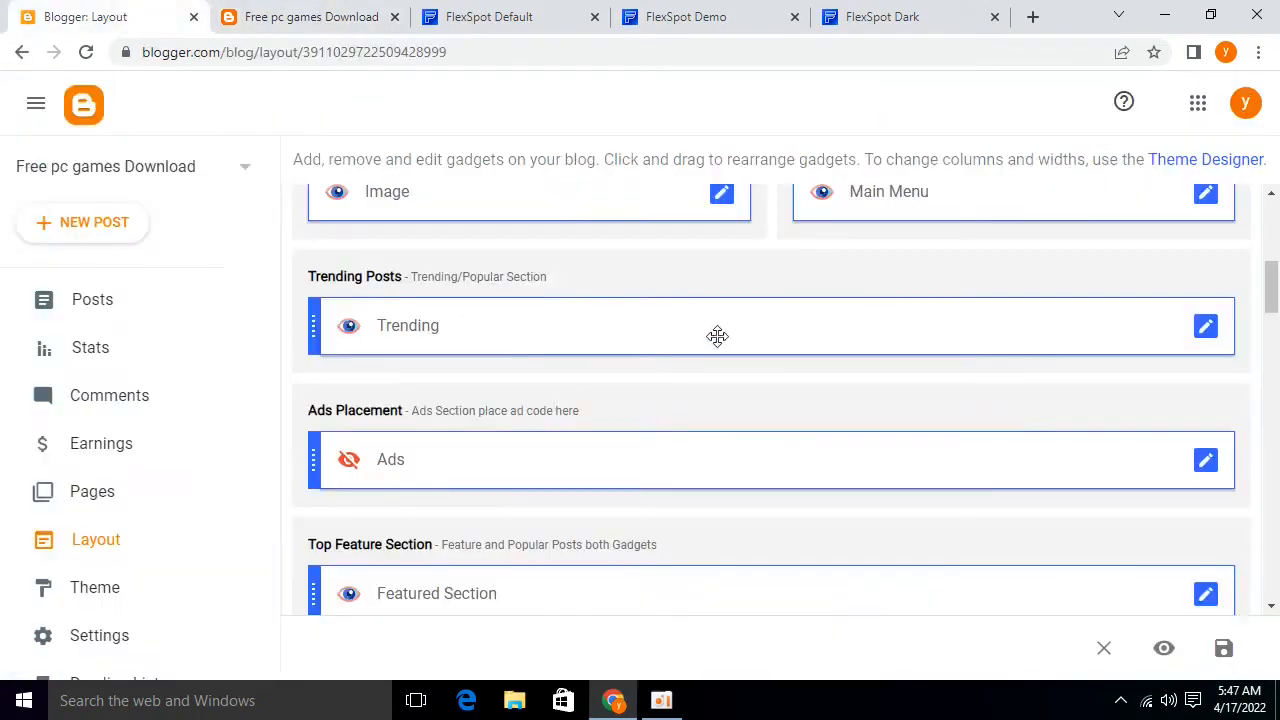
{"action": "scroll", "coordinate": [330, 425], "scroll_direction": "down", "scroll_amount": 2}
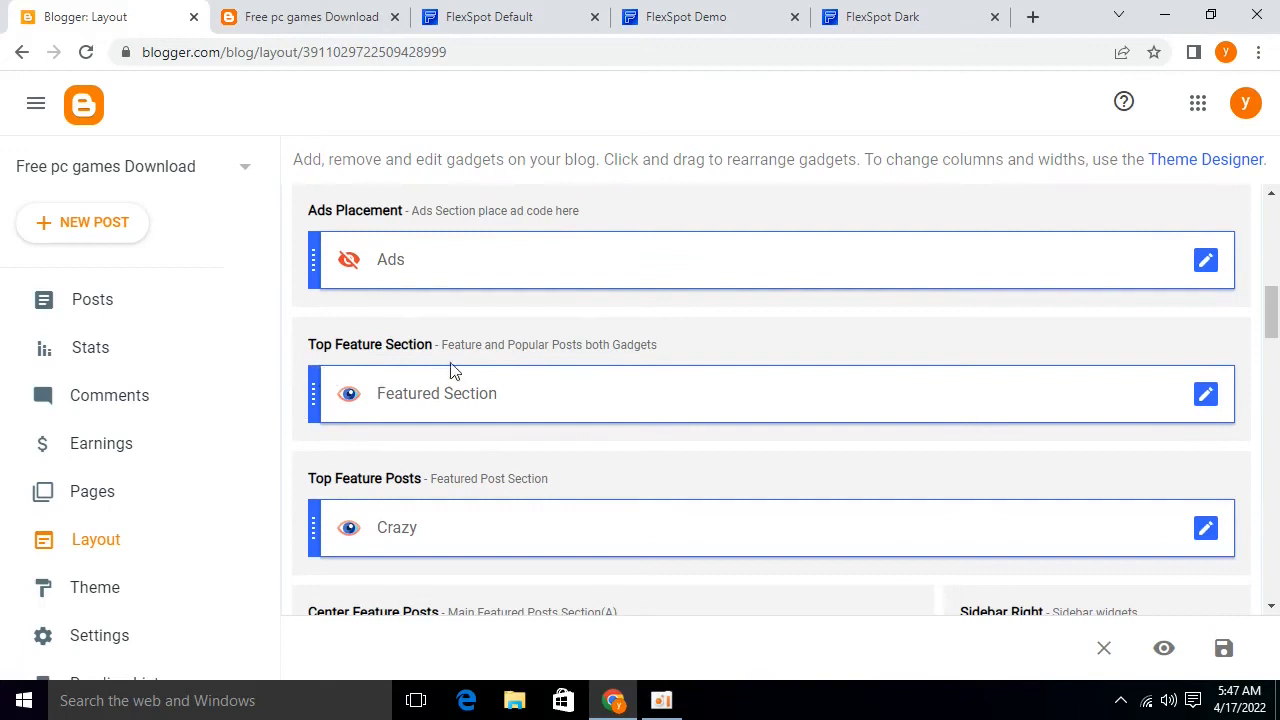
{"action": "scroll", "coordinate": [1158, 264], "scroll_direction": "down", "scroll_amount": 3}
{"action": "left_click", "coordinate": [1210, 234]}
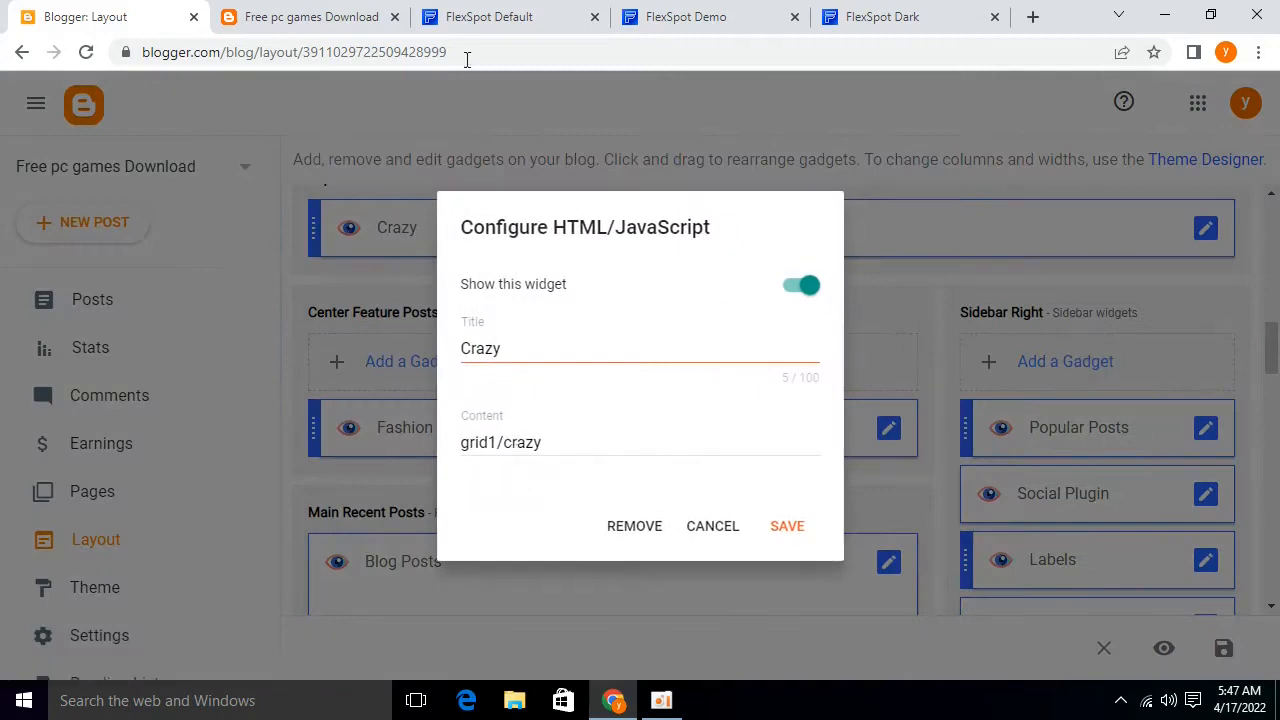
Check the Crazy section on the live blog, then set the gadget's title to PC games and content to grid1/PC Games and save
{"action": "key", "text": "ctrl+Tab"}
{"action": "scroll", "coordinate": [465, 320], "scroll_direction": "up", "scroll_amount": 3}
{"action": "scroll", "coordinate": [468, 333], "scroll_direction": "down", "scroll_amount": 7}
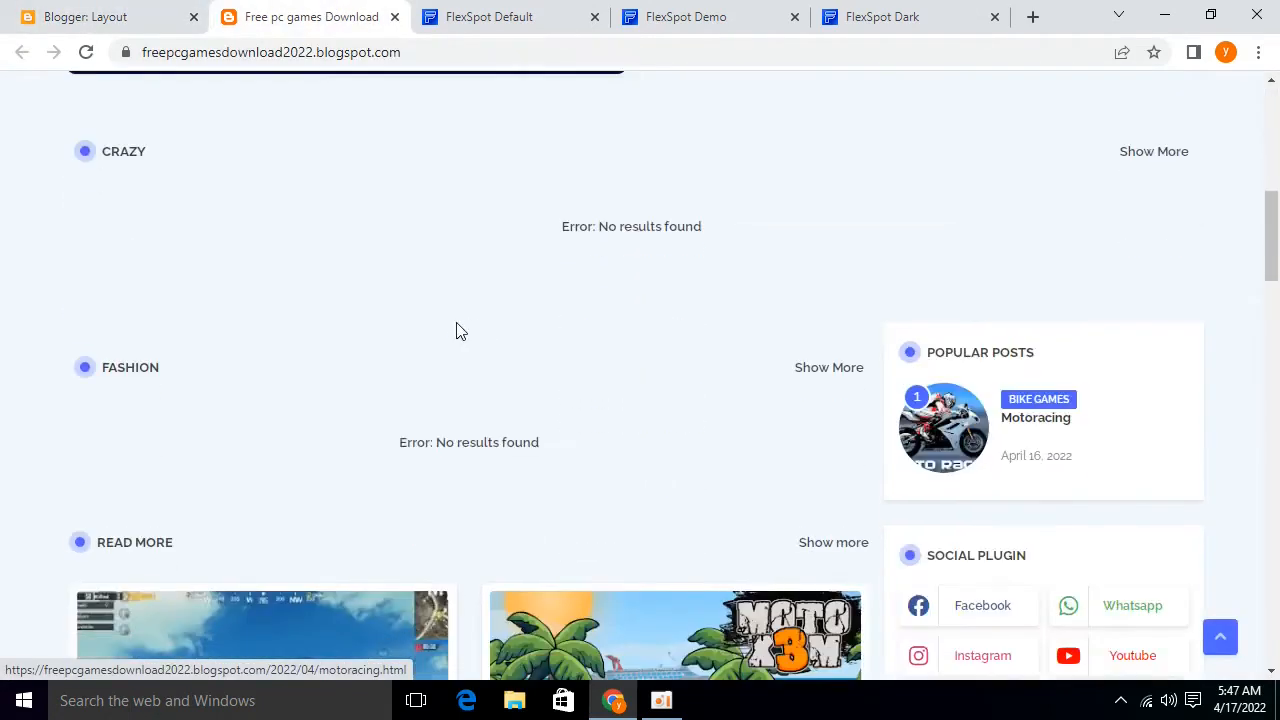
{"action": "scroll", "coordinate": [814, 220], "scroll_direction": "down", "scroll_amount": 5}
{"action": "left_click", "coordinate": [17, 8]}
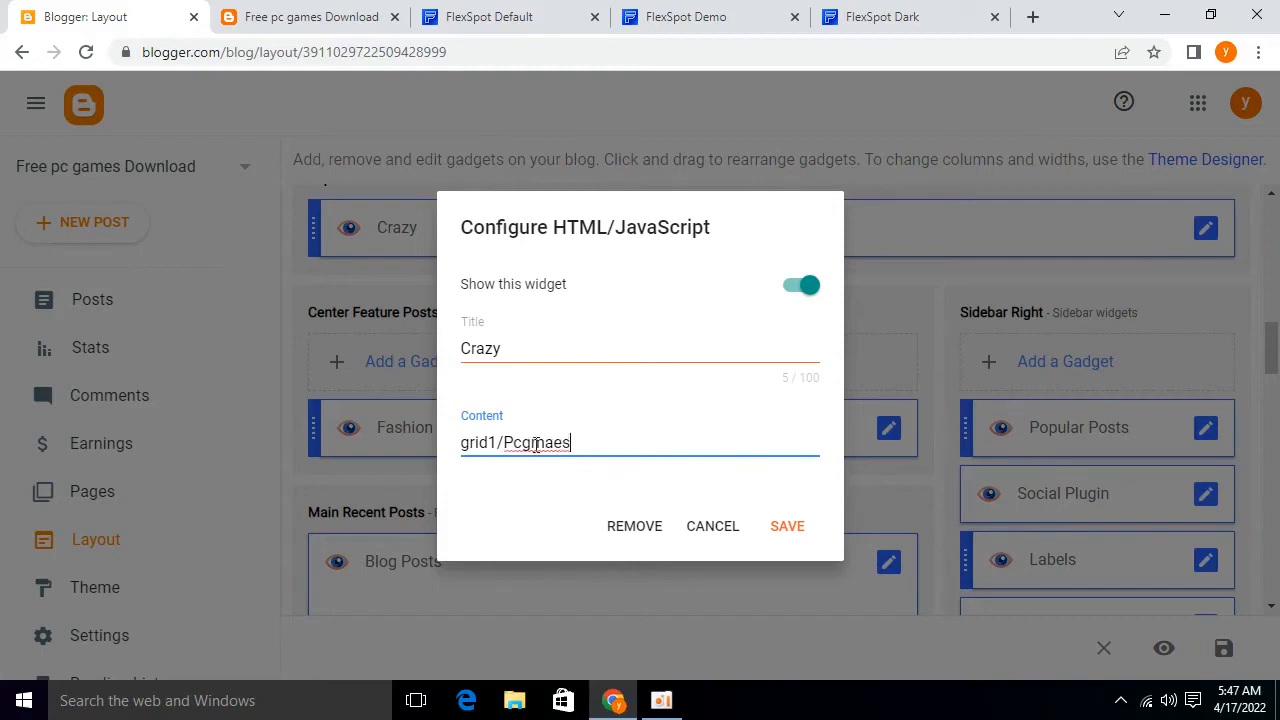
{"action": "right_click", "coordinate": [547, 442]}
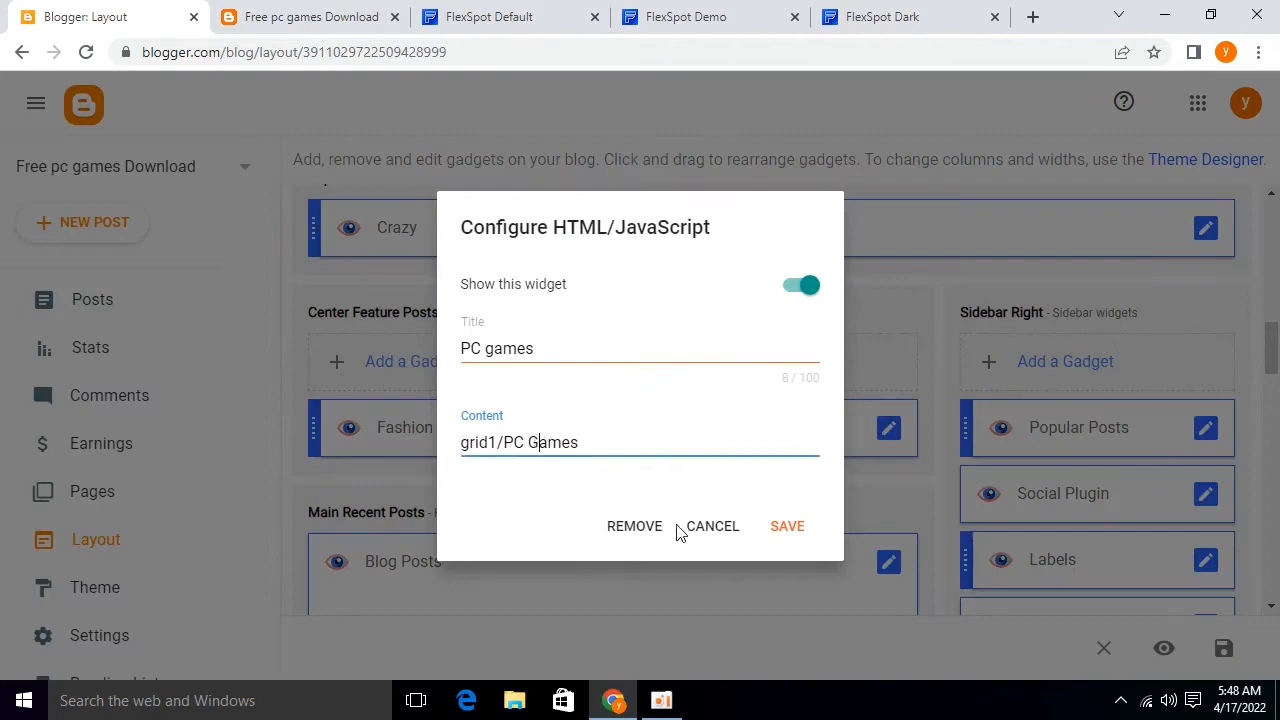
{"action": "left_click", "coordinate": [787, 527]}
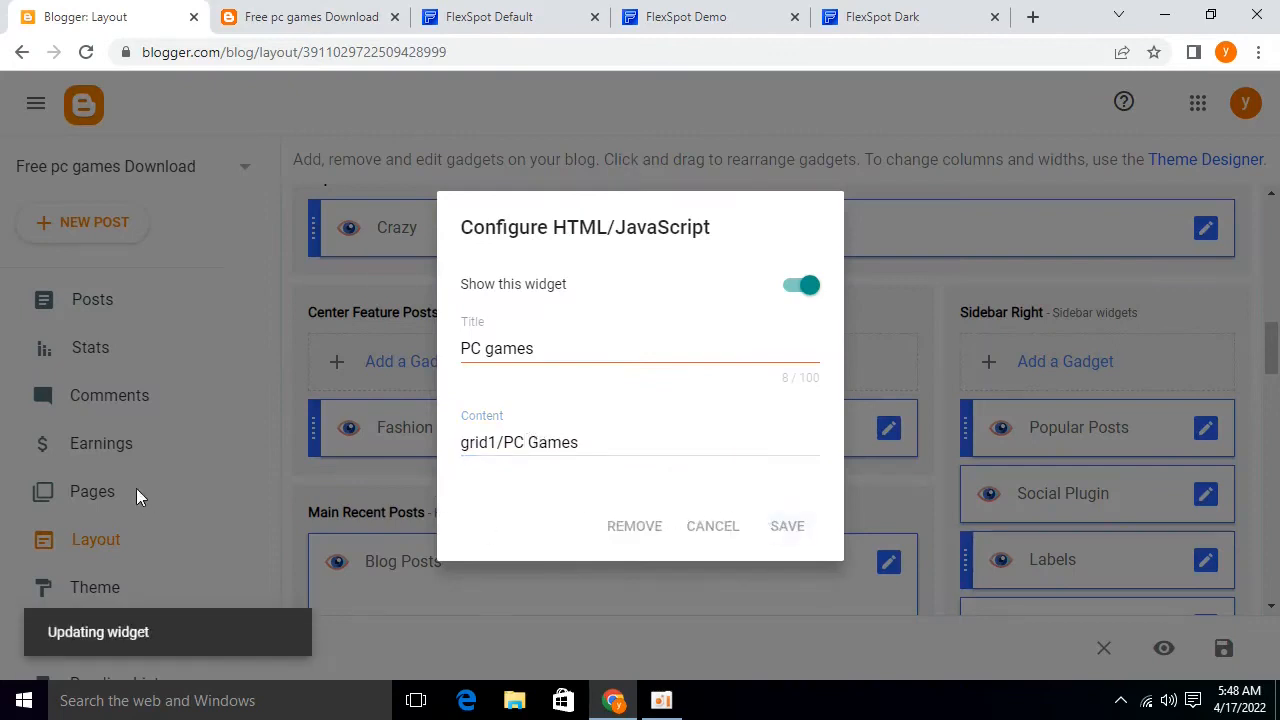
Reload the live blog and check the PC games section on its homepage
{"action": "scroll", "coordinate": [100, 545], "scroll_direction": "down", "scroll_amount": 2}
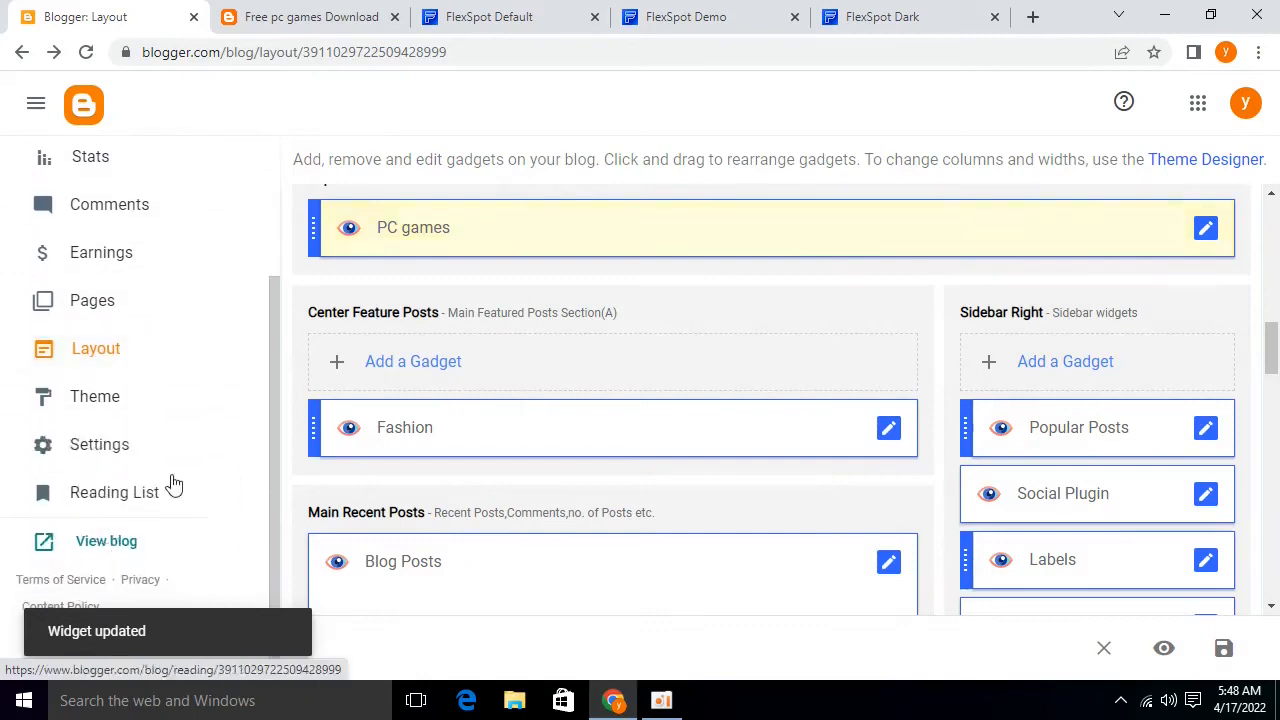
{"action": "left_click", "coordinate": [328, 14]}
{"action": "left_click", "coordinate": [86, 52]}
{"action": "scroll", "coordinate": [102, 322], "scroll_direction": "up", "scroll_amount": 2}
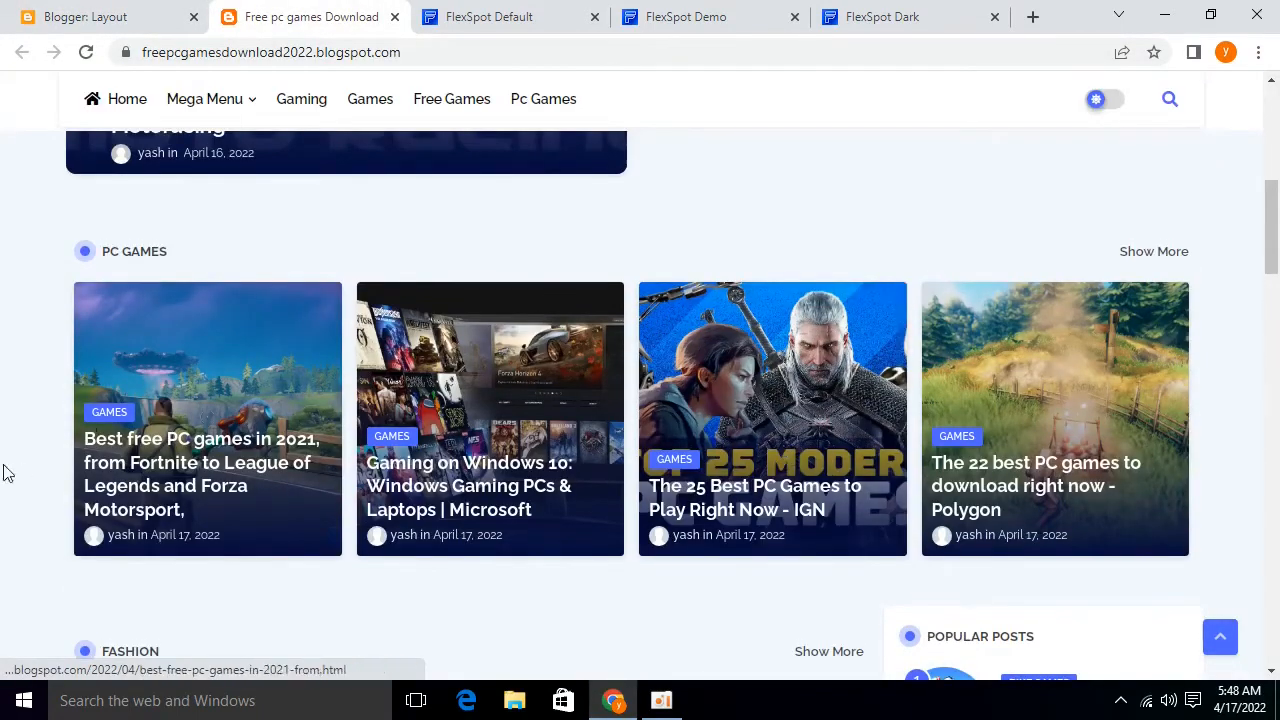
{"action": "scroll", "coordinate": [200, 390], "scroll_direction": "up", "scroll_amount": 5}
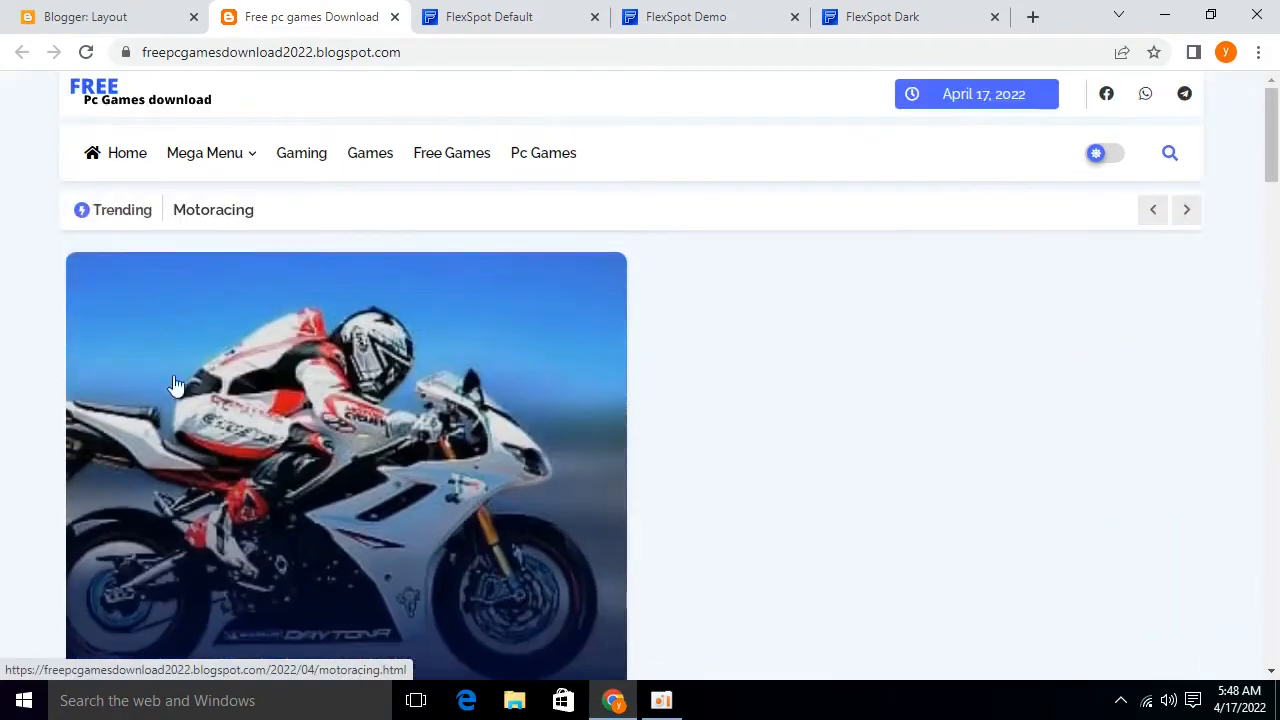
{"action": "left_click", "coordinate": [100, 10]}
{"action": "scroll", "coordinate": [518, 422], "scroll_direction": "up", "scroll_amount": 2}
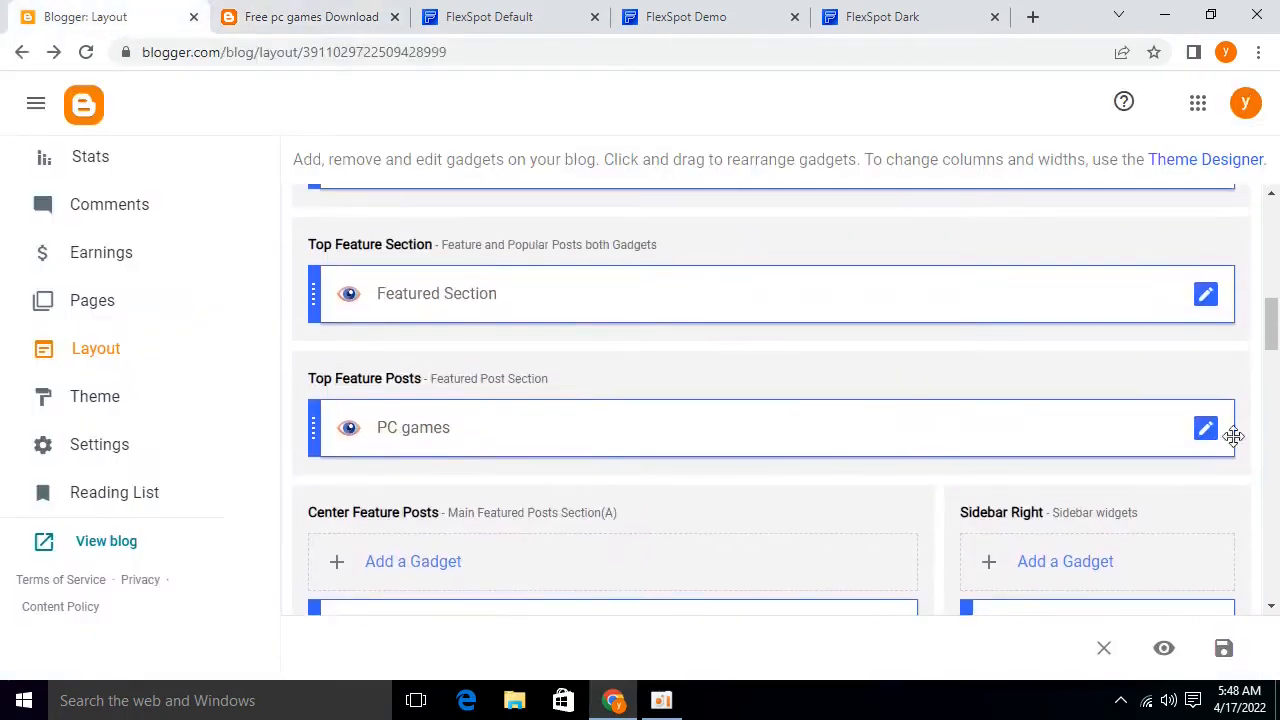
{"action": "scroll", "coordinate": [1140, 415], "scroll_direction": "up", "scroll_amount": 2}
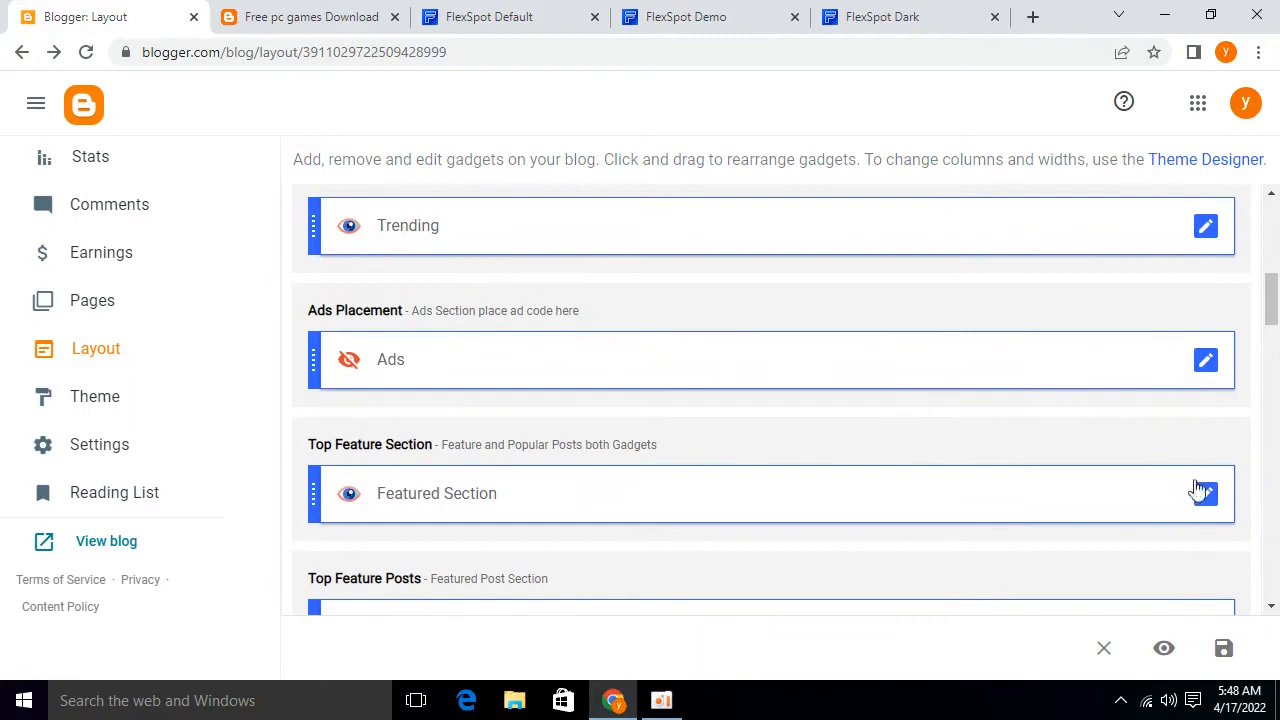
{"action": "scroll", "coordinate": [1200, 500], "scroll_direction": "up", "scroll_amount": 1}
{"action": "scroll", "coordinate": [1229, 571], "scroll_direction": "down", "scroll_amount": 1}
{"action": "scroll", "coordinate": [1140, 498], "scroll_direction": "down", "scroll_amount": 2}
{"action": "left_click", "coordinate": [664, 702]}
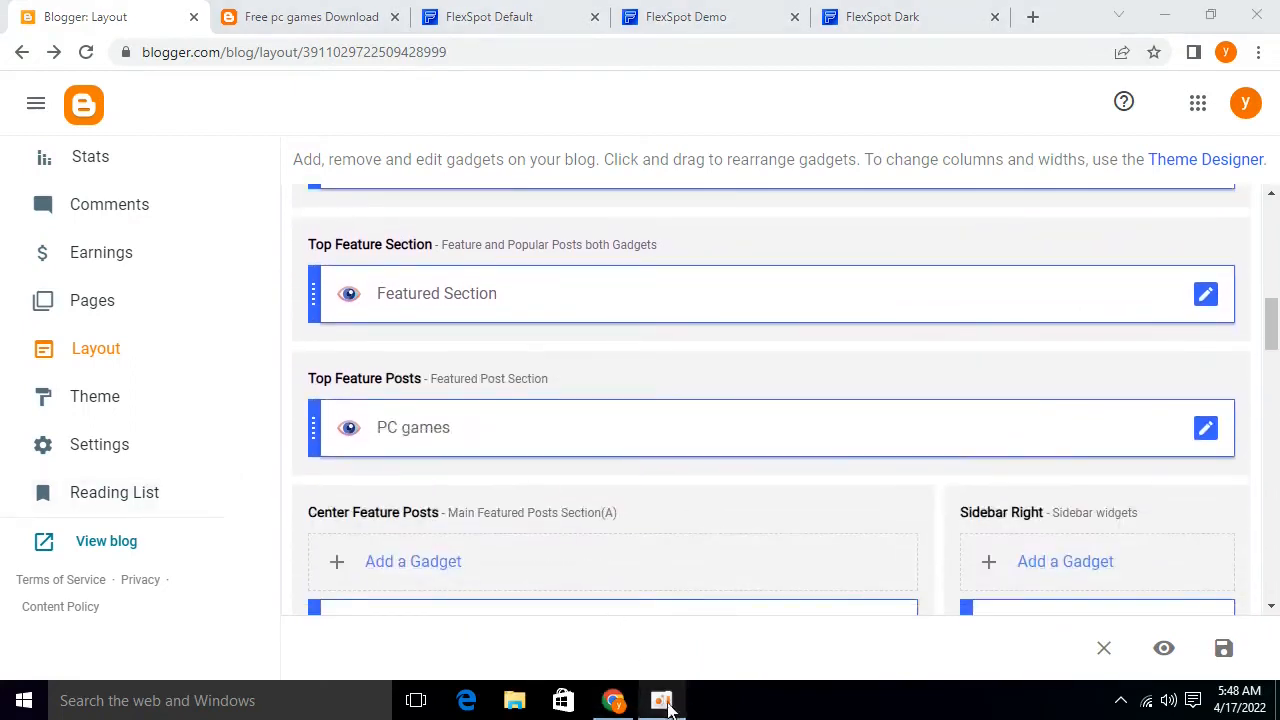
View the PC Games and Fashion sections on the live blog's homepage
{"action": "left_click_drag", "start_coordinate": [102, 184], "coordinate": [154, 184]}
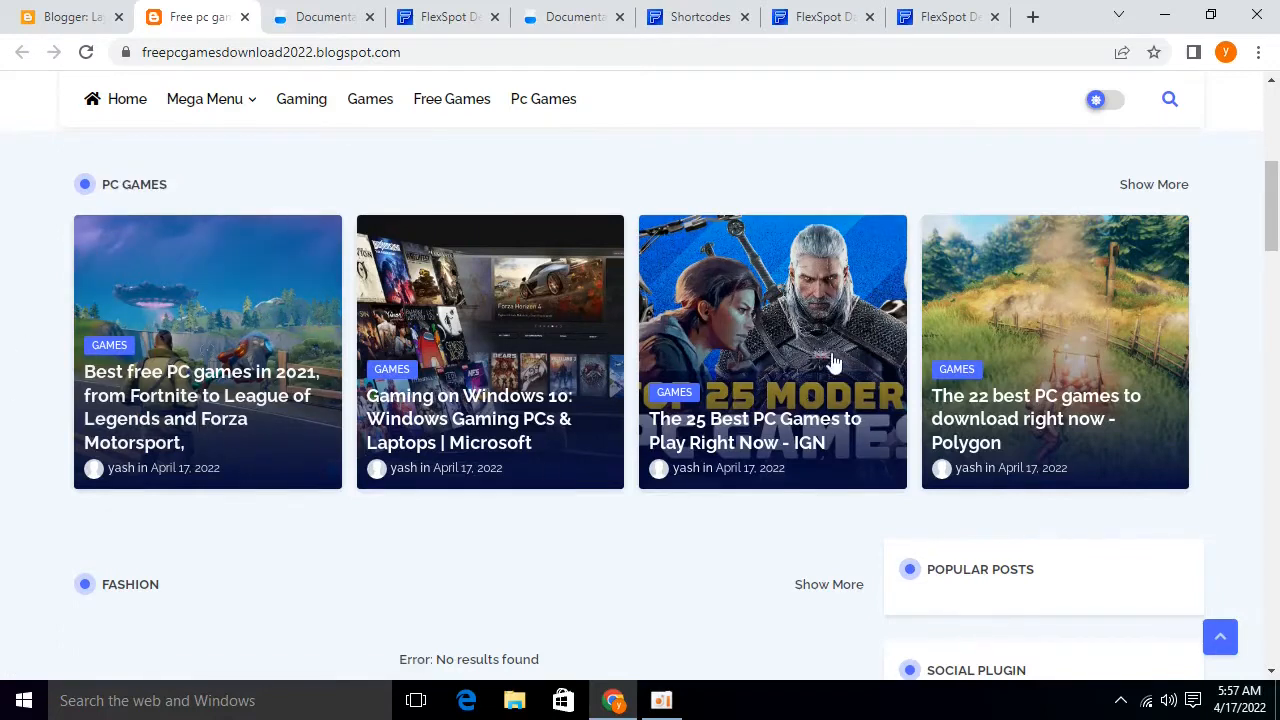
{"action": "scroll", "coordinate": [127, 425], "scroll_direction": "down", "scroll_amount": 1}
{"action": "scroll", "coordinate": [127, 425], "scroll_direction": "down", "scroll_amount": 1}
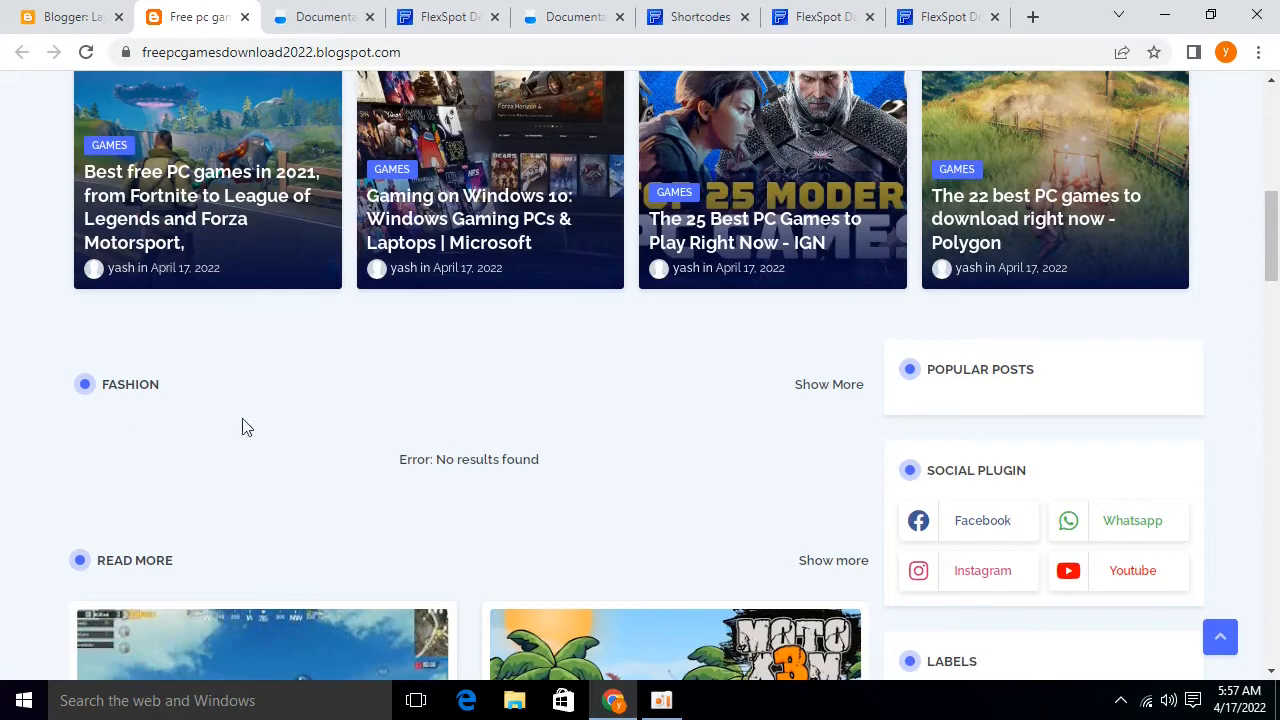
{"action": "scroll", "coordinate": [443, 468], "scroll_direction": "down", "scroll_amount": 2}
Open the Fashion gadget's settings and select the mobile games label in the address of its label page, opened in a new tab
{"action": "left_click", "coordinate": [890, 327]}
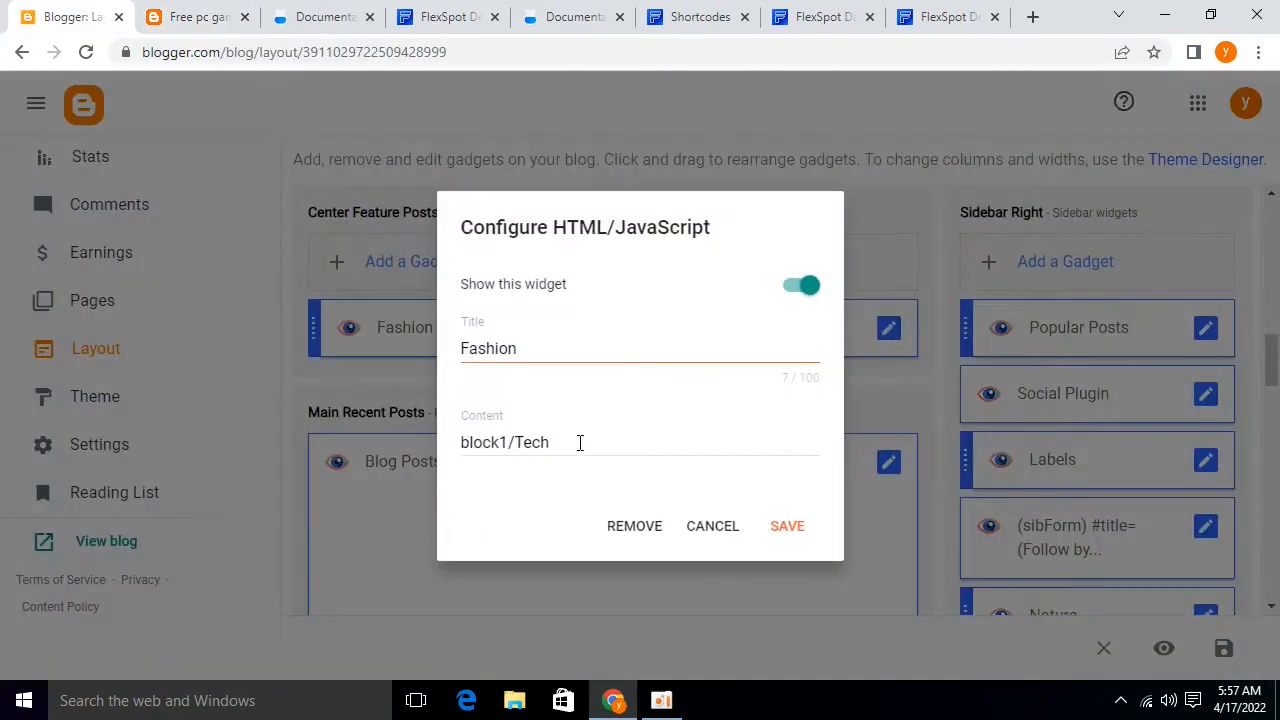
{"action": "left_click_drag", "start_coordinate": [579, 443], "coordinate": [515, 446]}
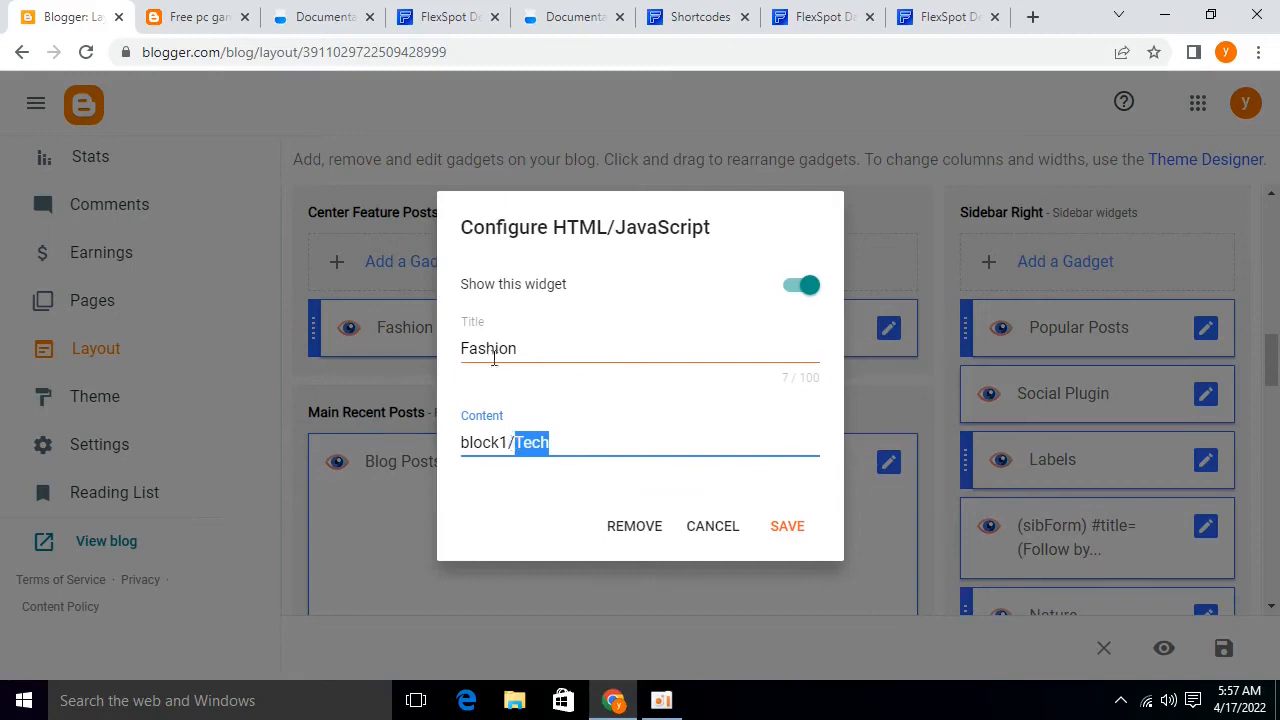
{"action": "left_click", "coordinate": [205, 12]}
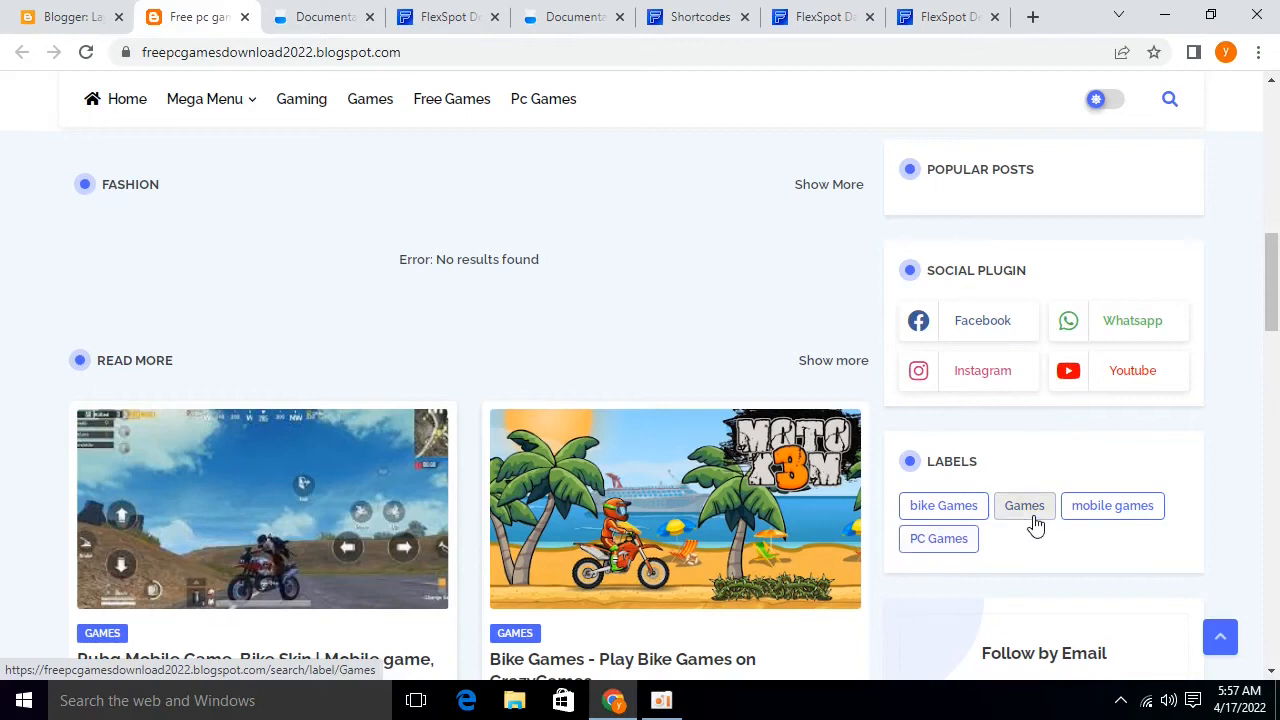
{"action": "right_click", "coordinate": [1093, 513]}
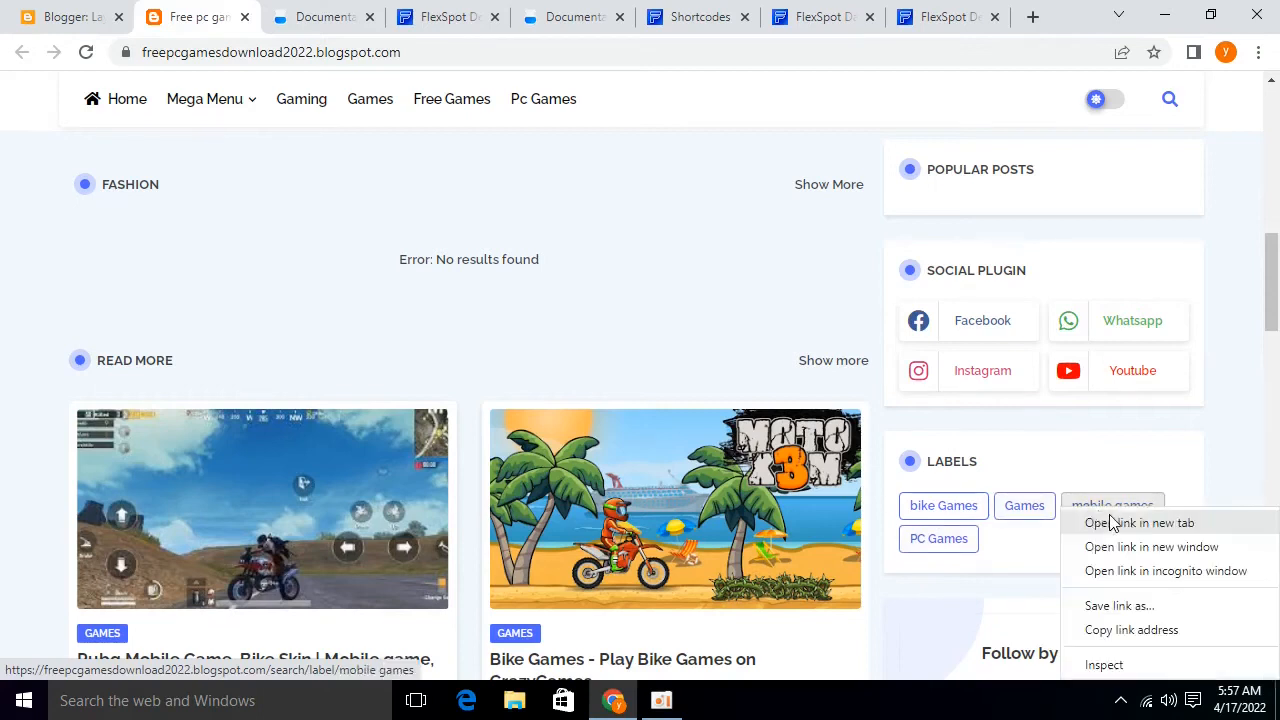
{"action": "left_click", "coordinate": [1140, 520]}
{"action": "left_click", "coordinate": [300, 17]}
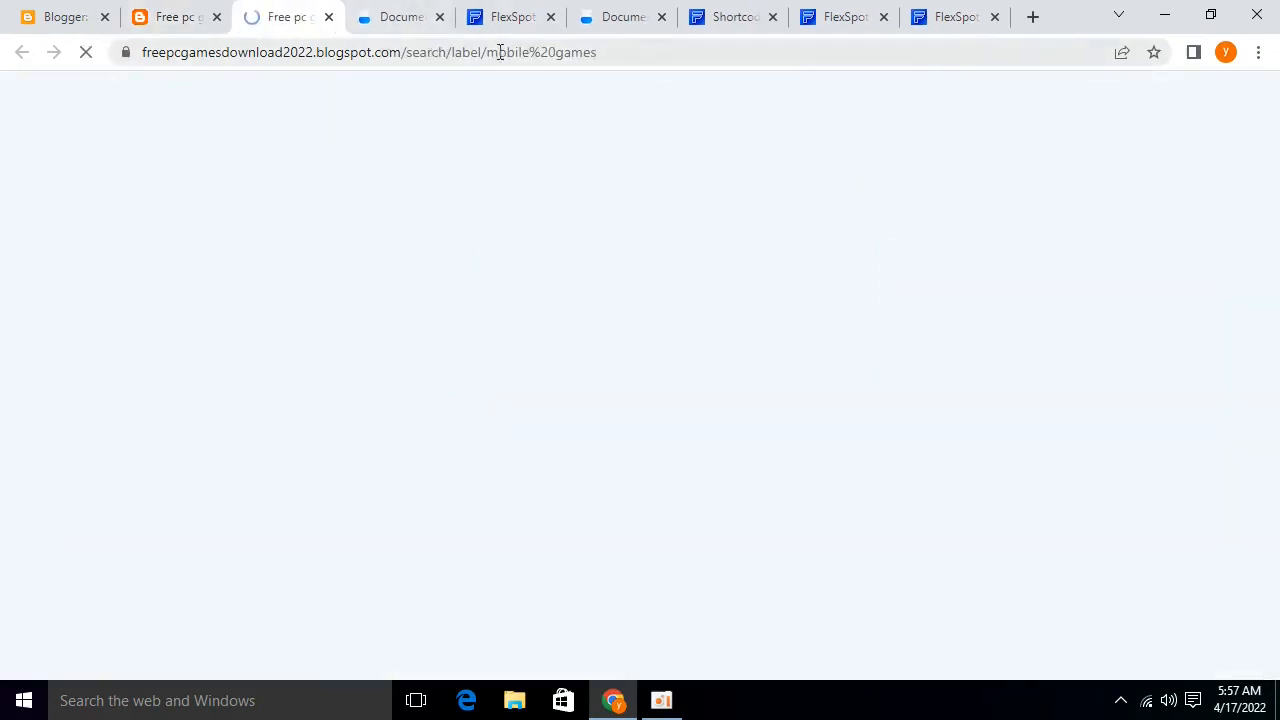
{"action": "left_click_drag", "start_coordinate": [484, 51], "coordinate": [632, 51]}
Replace the Tech label in the Fashion gadget's content so that it reads block1//mobile games
{"action": "key", "text": "ctrl+1"}
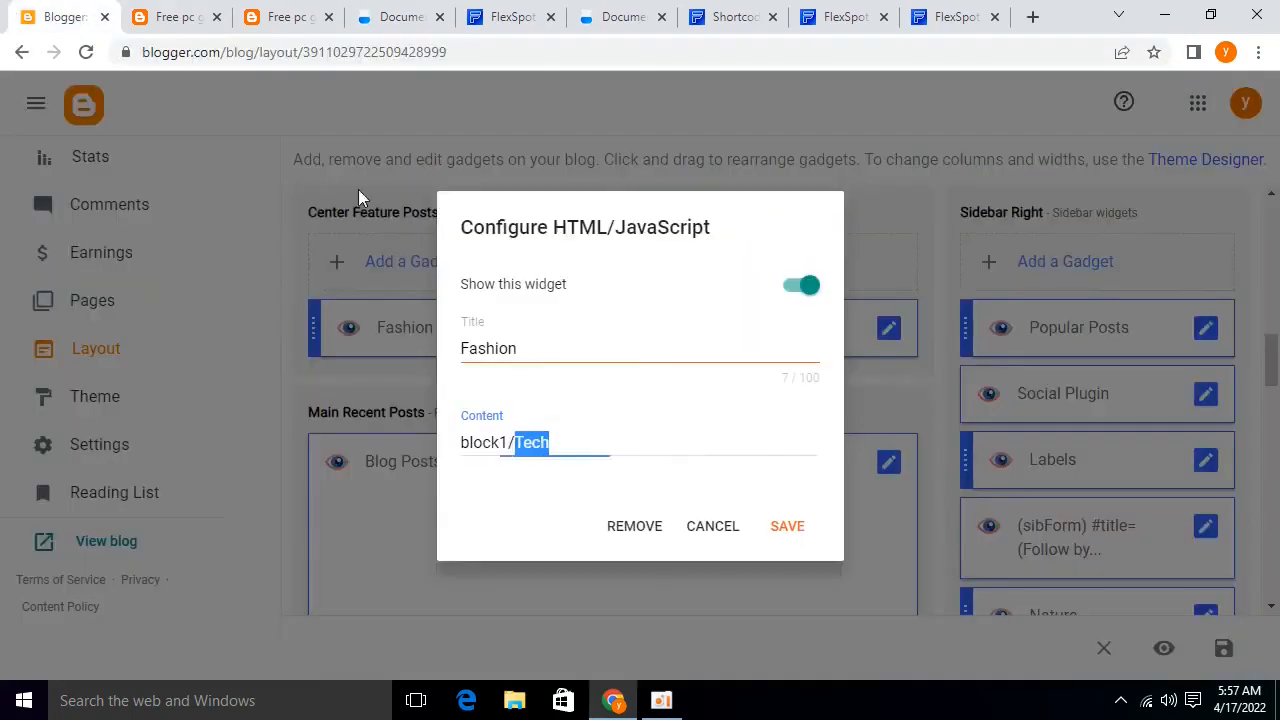
{"action": "type", "text": "/mobile%20games"}
{"action": "left_click", "coordinate": [598, 443]}
{"action": "key", "text": "BackSpace"}
{"action": "key", "text": "BackSpace"}
{"action": "key", "text": "BackSpace"}
Copy the label name from the content into the gadget's title as mobile games and save the gadget
{"action": "left_click_drag", "start_coordinate": [622, 443], "coordinate": [519, 443]}
{"action": "key", "text": "ctrl+c"}
{"action": "left_click_drag", "start_coordinate": [556, 351], "coordinate": [404, 353]}
{"action": "key", "text": "ctrl+v"}
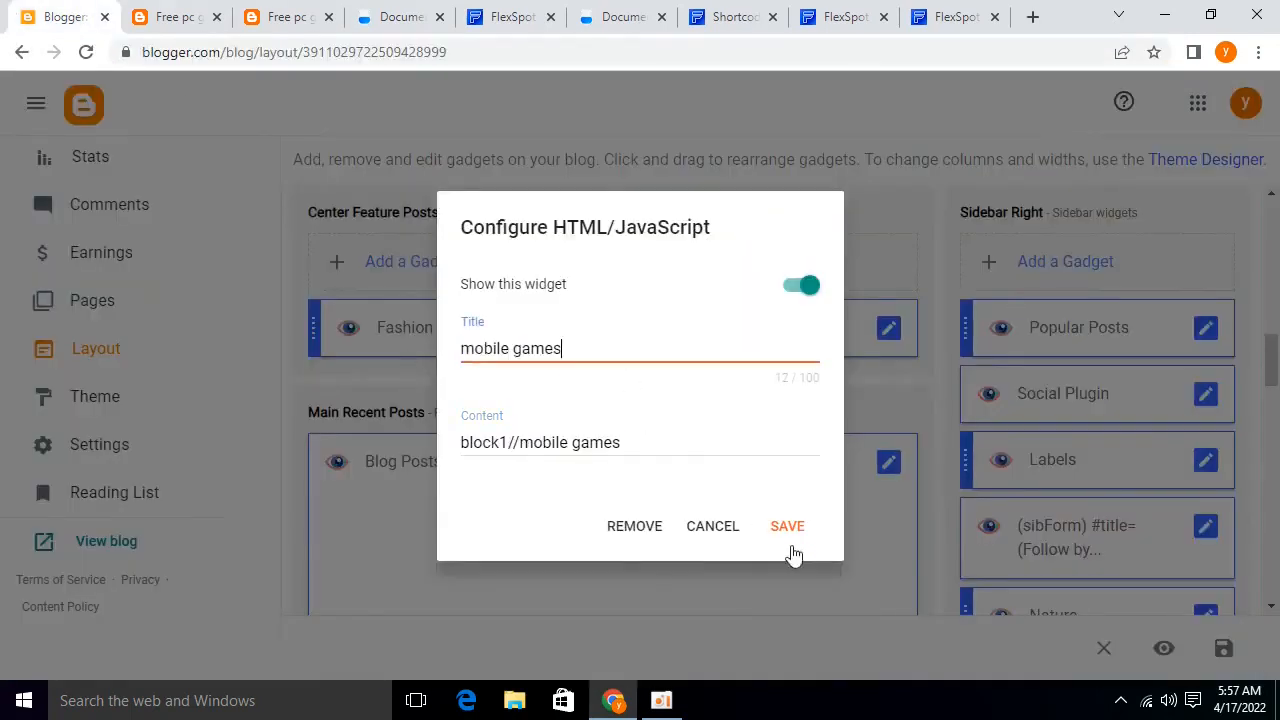
{"action": "left_click", "coordinate": [786, 527]}
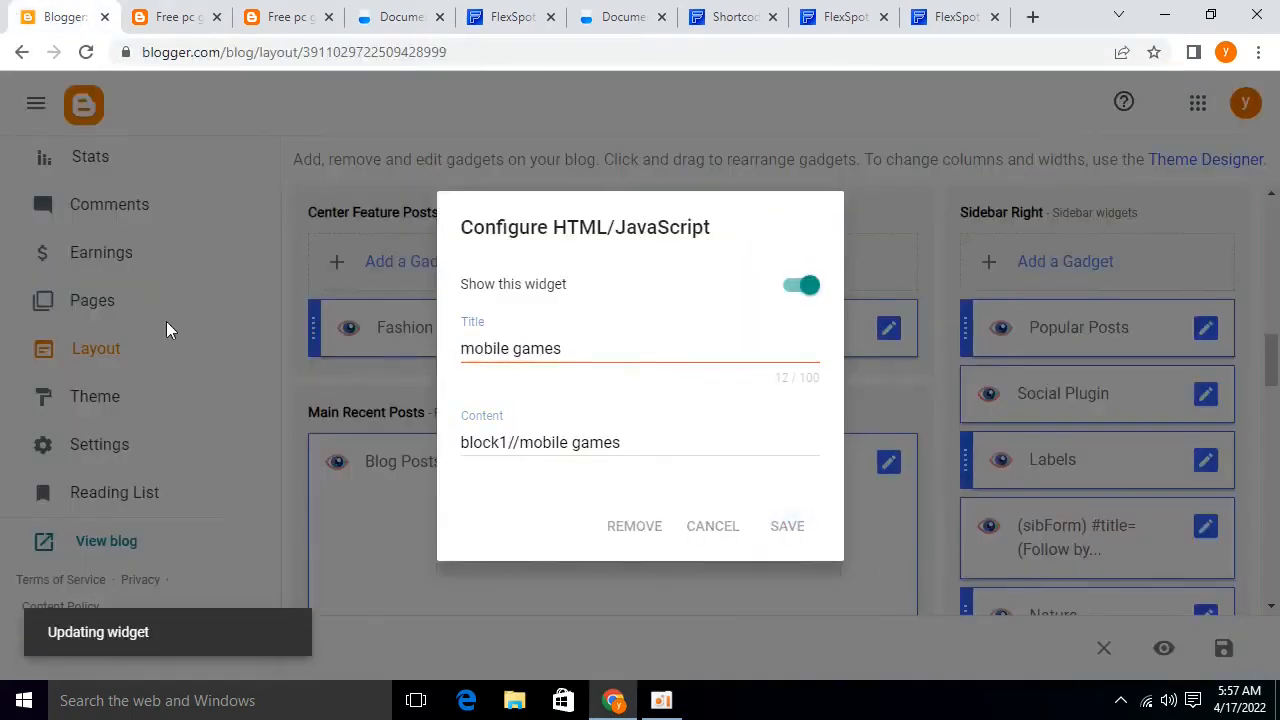
Reload the live blog and examine the Mobile Games and Read More sections on its homepage
{"action": "left_click", "coordinate": [175, 14]}
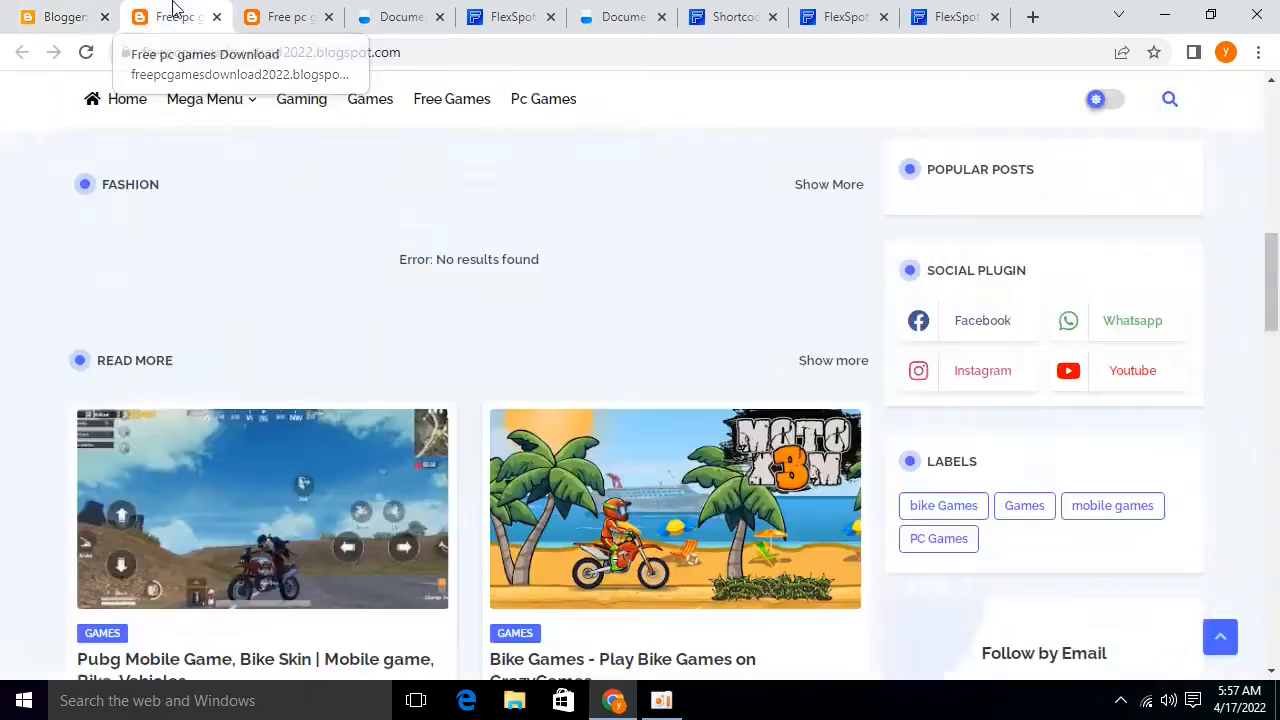
{"action": "left_click", "coordinate": [86, 52]}
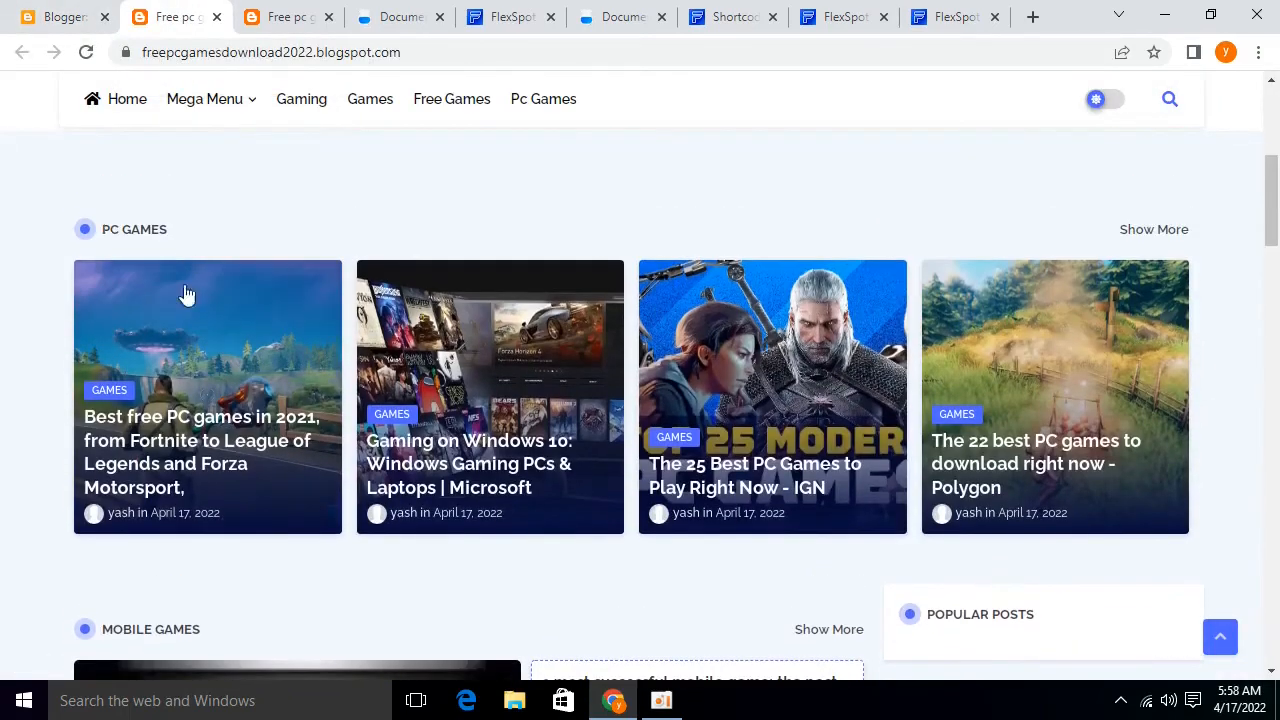
{"action": "scroll", "coordinate": [186, 293], "scroll_direction": "down", "scroll_amount": 8}
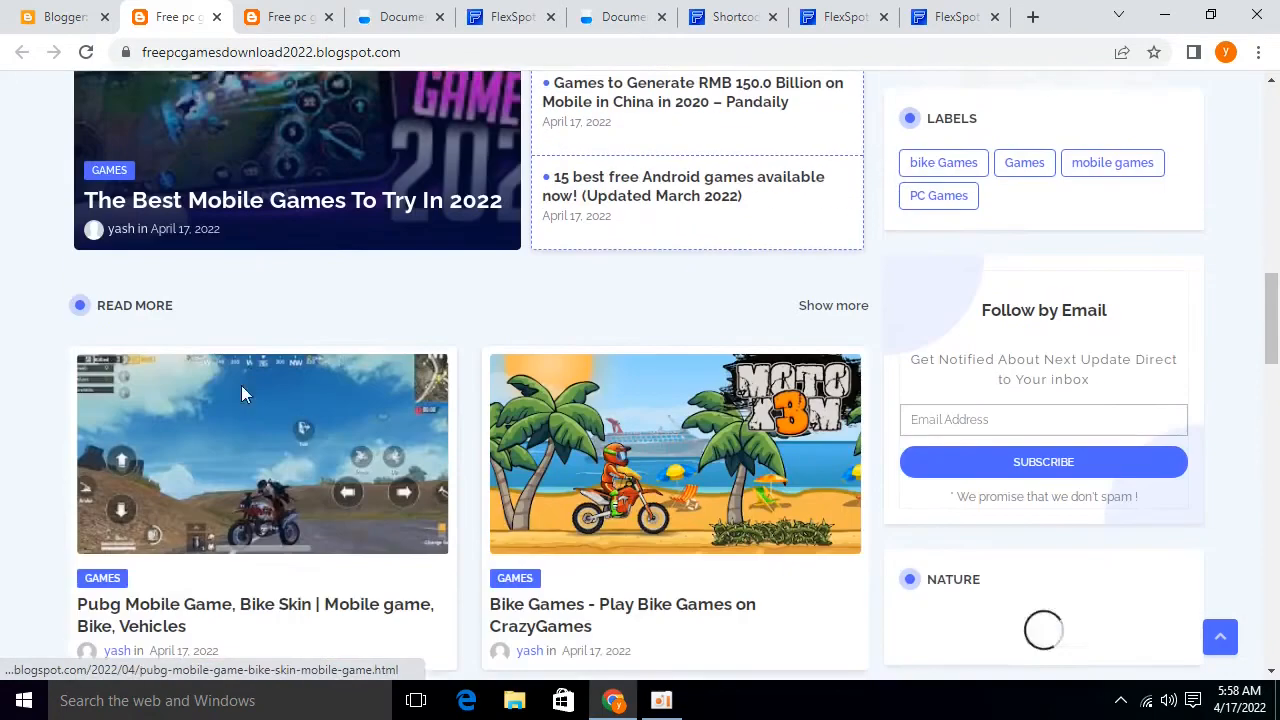
{"action": "left_click_drag", "start_coordinate": [90, 291], "coordinate": [294, 291]}
{"action": "left_click", "coordinate": [294, 291]}
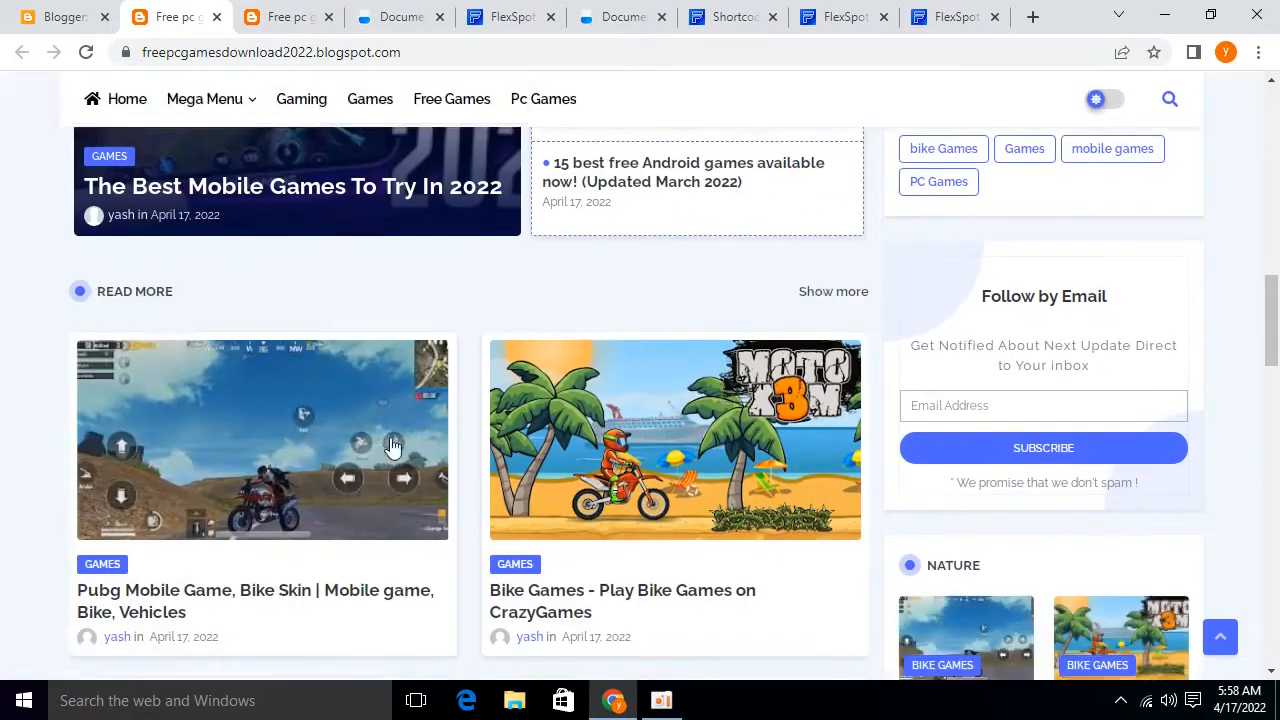
{"action": "scroll", "coordinate": [392, 445], "scroll_direction": "down", "scroll_amount": 2}
{"action": "scroll", "coordinate": [497, 457], "scroll_direction": "down", "scroll_amount": 2}
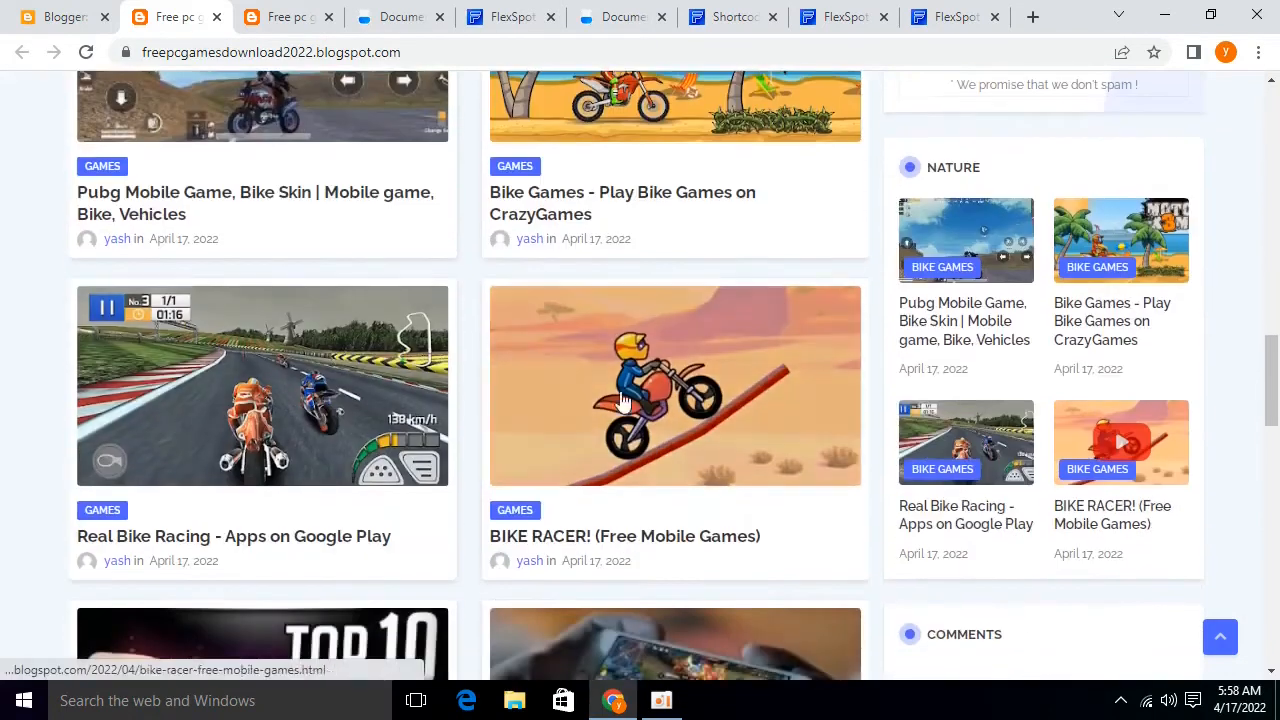
{"action": "scroll", "coordinate": [457, 409], "scroll_direction": "down", "scroll_amount": 9}
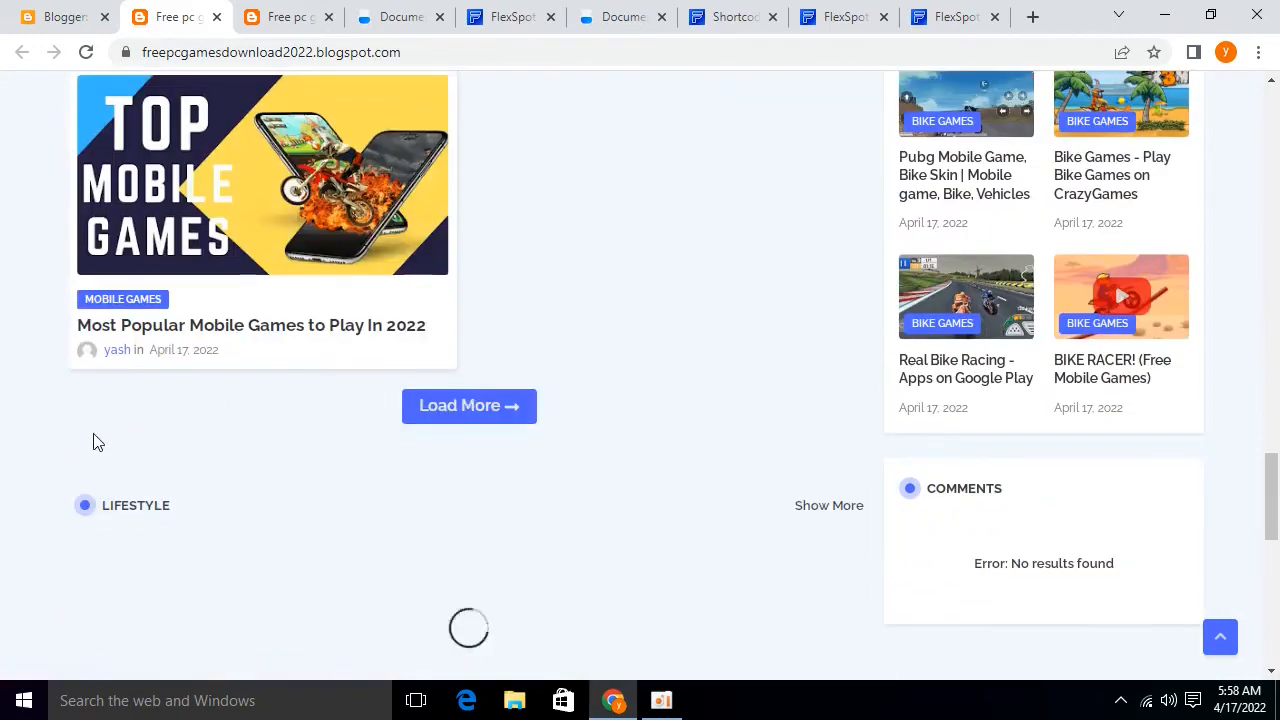
Examine the Lifestyle and Collection sections further down the live blog's homepage
{"action": "left_click_drag", "start_coordinate": [113, 507], "coordinate": [420, 540]}
{"action": "left_click", "coordinate": [426, 494]}
{"action": "scroll", "coordinate": [426, 486], "scroll_direction": "down", "scroll_amount": 3}
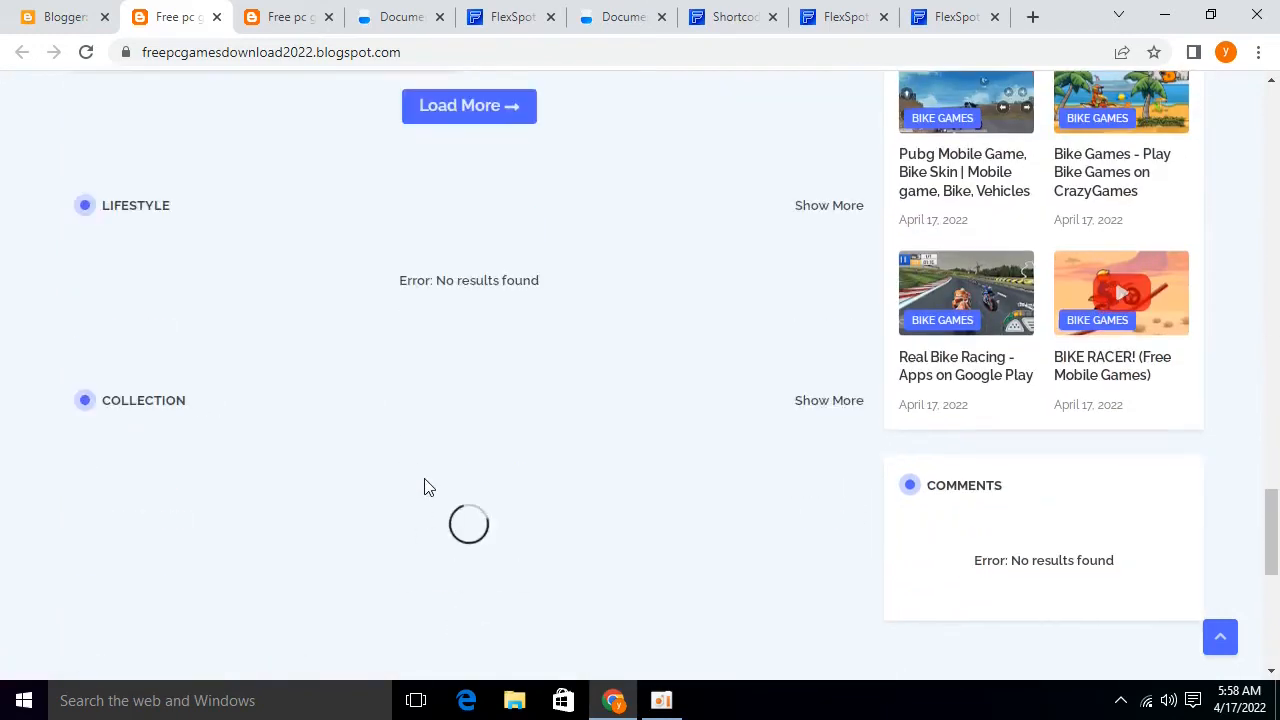
{"action": "scroll", "coordinate": [363, 345], "scroll_direction": "up", "scroll_amount": 1}
Return to the blog's layout and open the settings of the Lifestyle gadget under Bottom Feature Posts (A)
{"action": "left_click", "coordinate": [5, 10]}
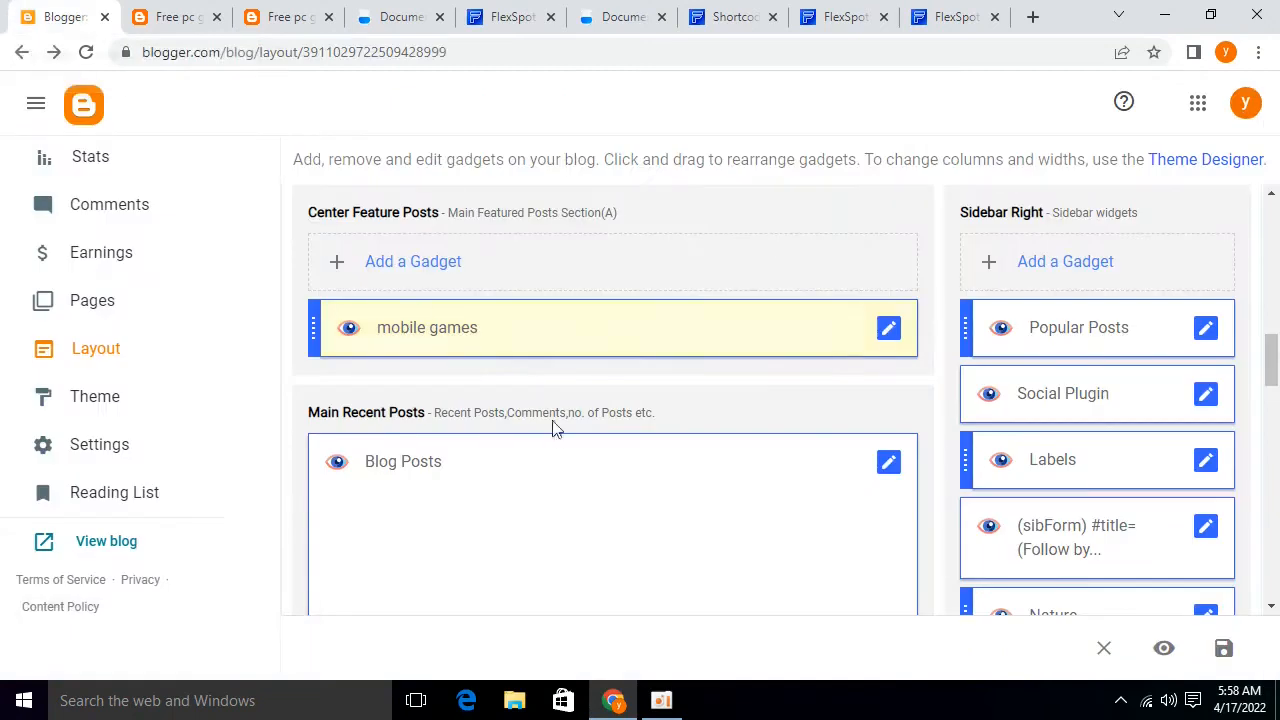
{"action": "scroll", "coordinate": [551, 423], "scroll_direction": "down", "scroll_amount": 4}
{"action": "scroll", "coordinate": [563, 443], "scroll_direction": "down", "scroll_amount": 4}
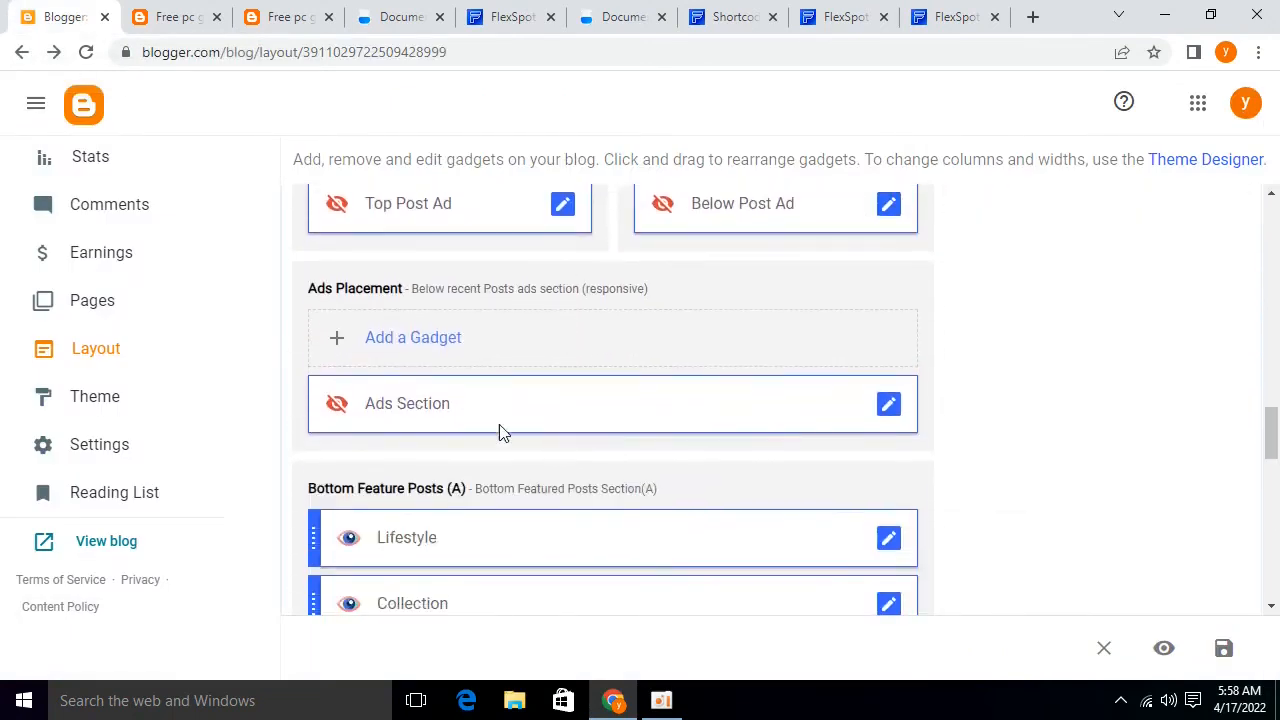
{"action": "left_click", "coordinate": [889, 340]}
Check the Labels section on the live blog's sidebar and open the bike Games label page in a new tab
{"action": "left_click", "coordinate": [205, 18]}
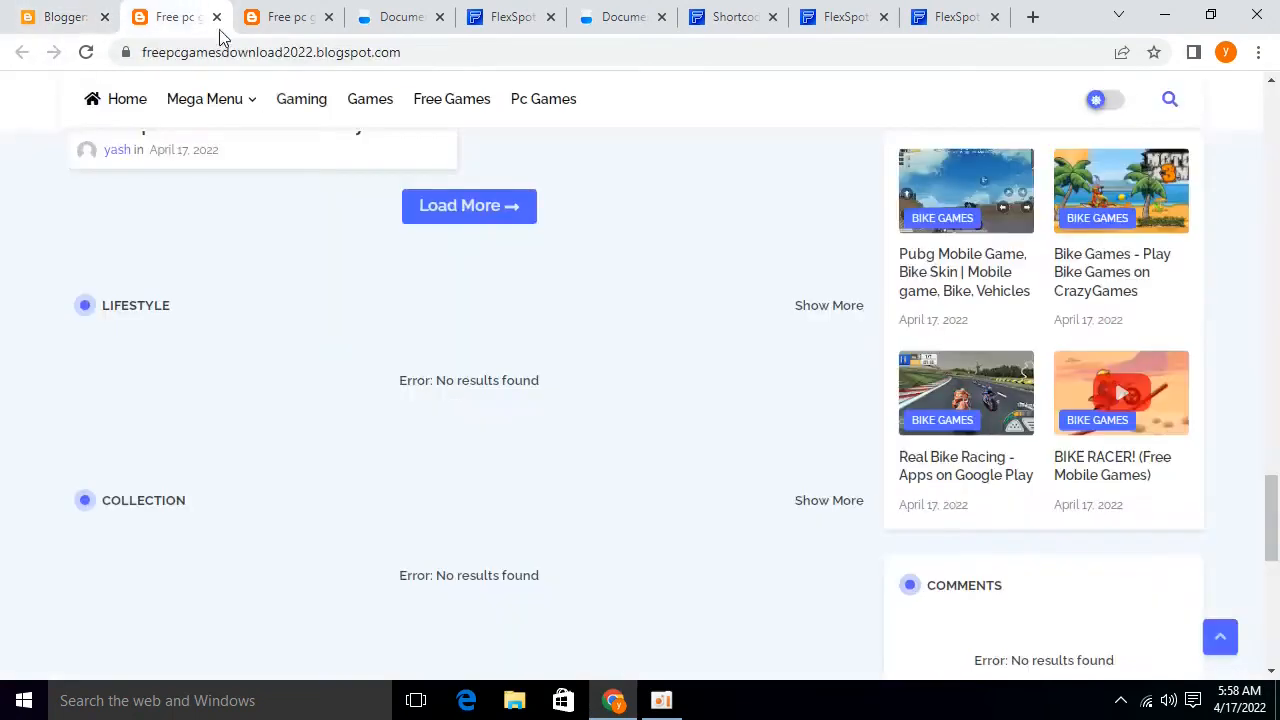
{"action": "scroll", "coordinate": [914, 400], "scroll_direction": "up", "scroll_amount": 7}
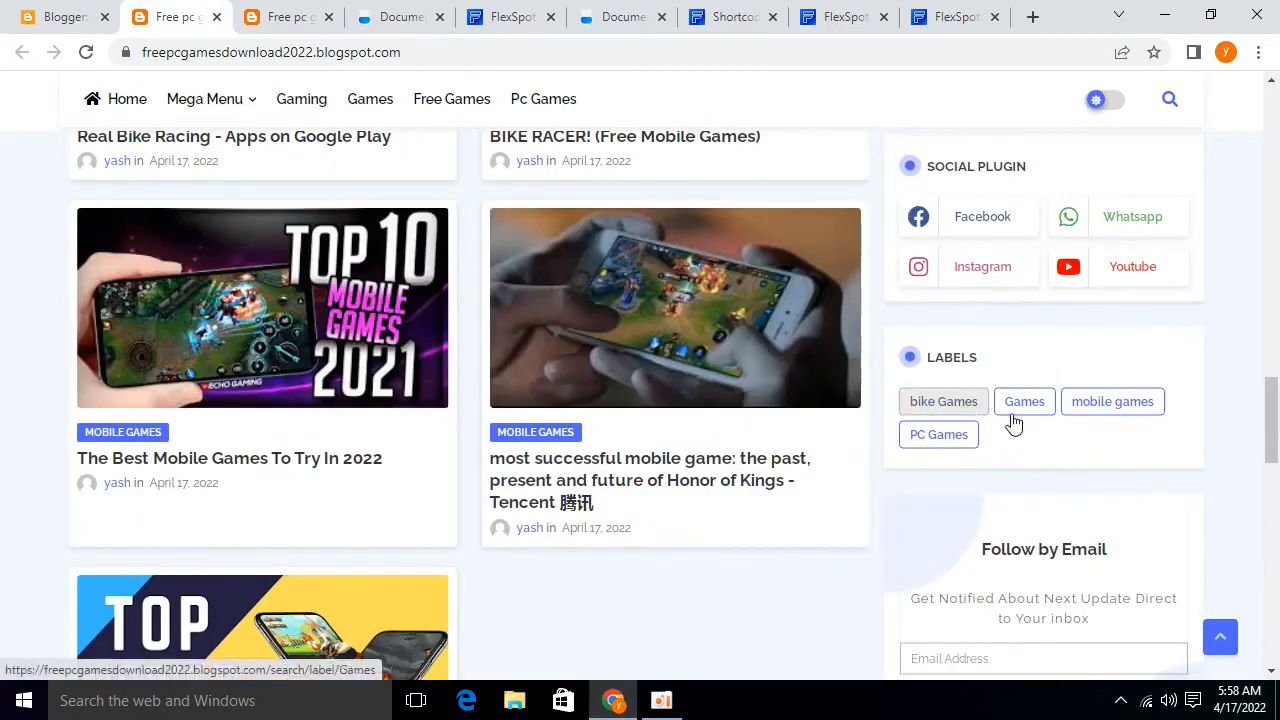
{"action": "left_click", "coordinate": [97, 11]}
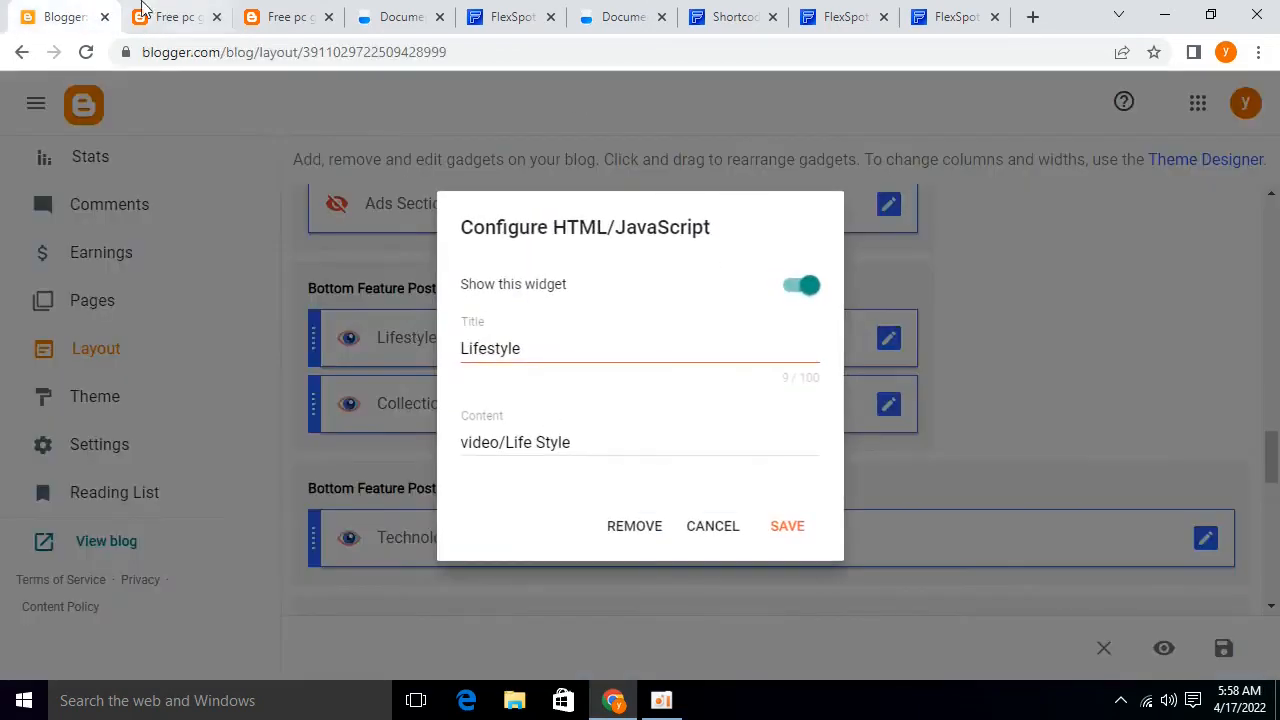
{"action": "left_click", "coordinate": [193, 9]}
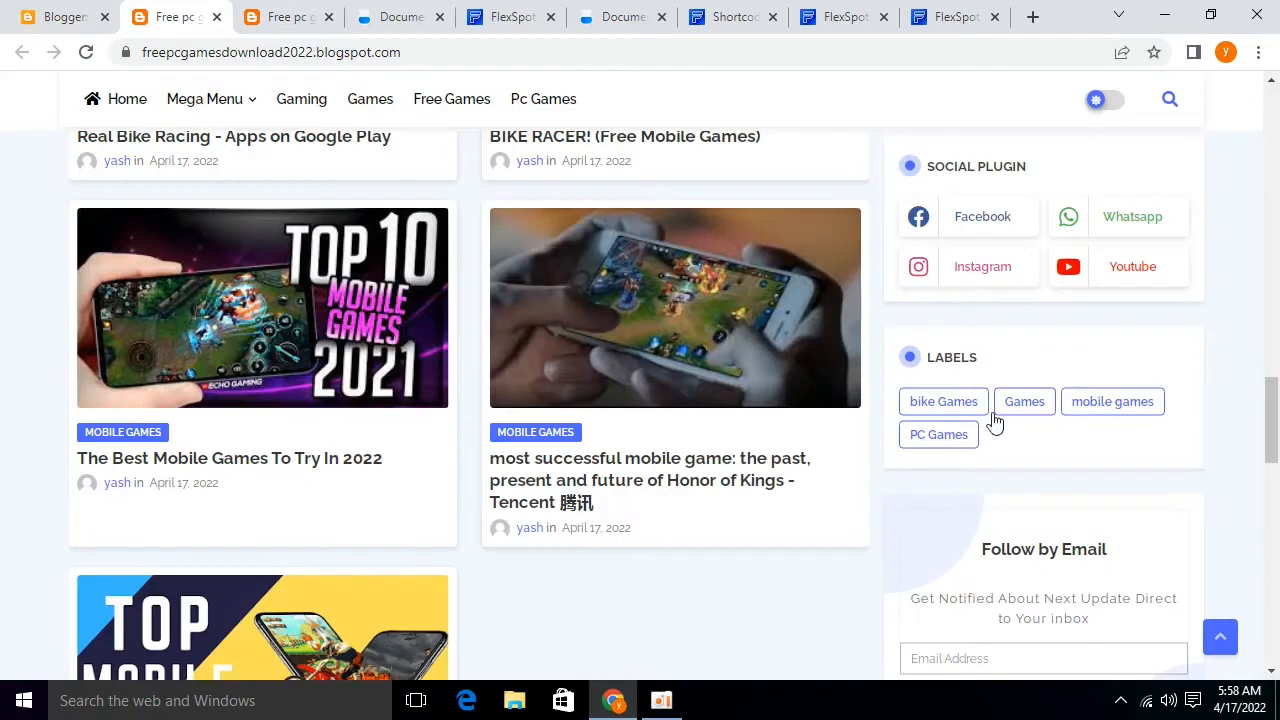
{"action": "right_click", "coordinate": [946, 402]}
{"action": "left_click", "coordinate": [1005, 414]}
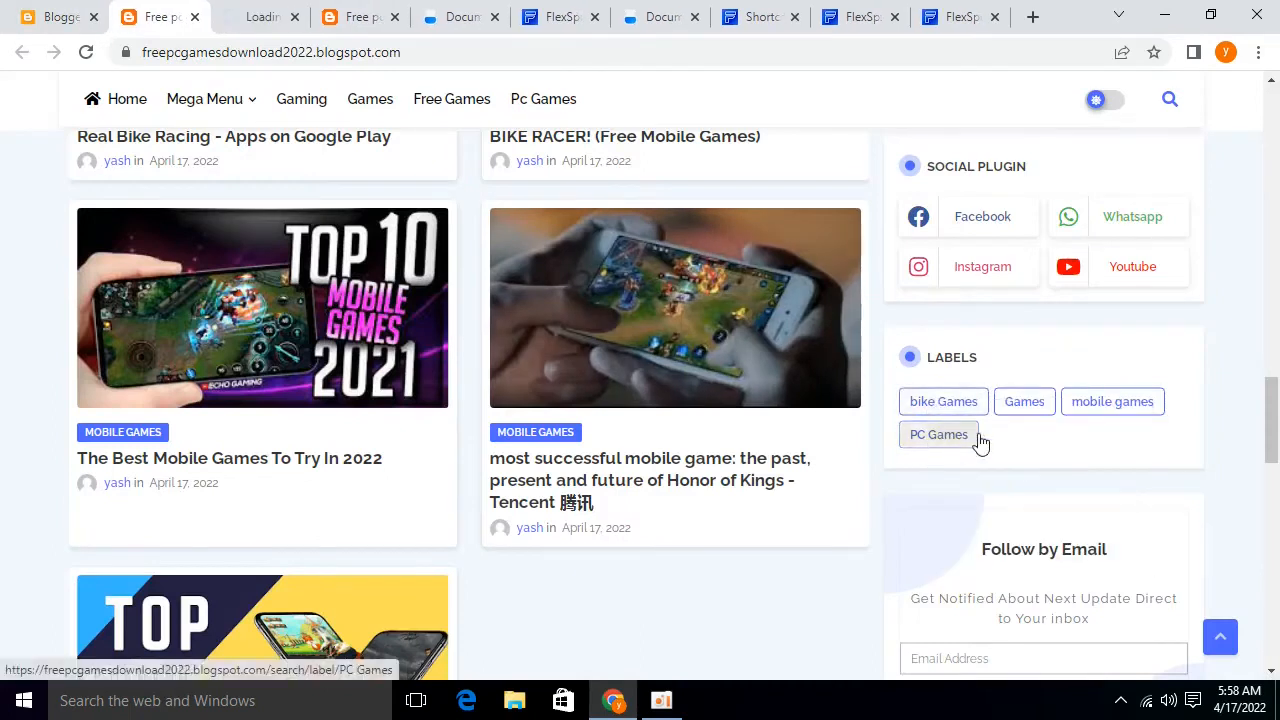
Set the Lifestyle gadget's content to video/bike Games, title it bike Games and save the gadget
{"action": "key", "text": "ctrl+1"}
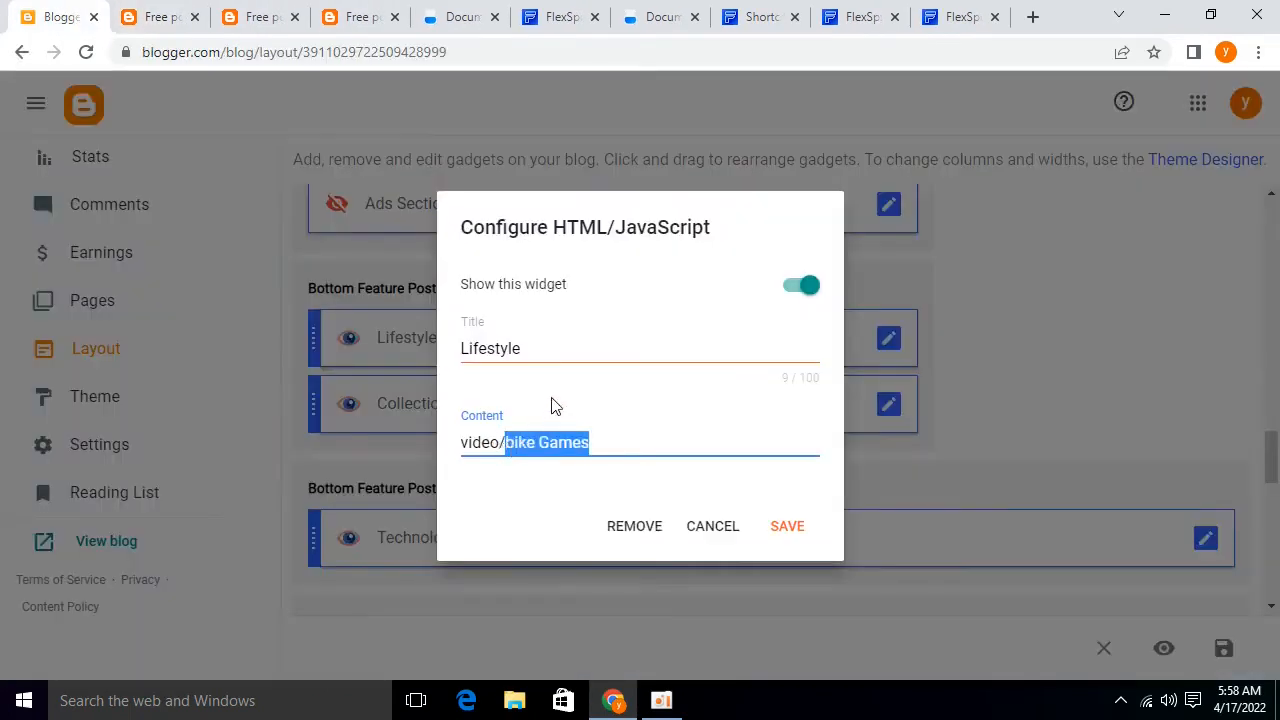
{"action": "left_click_drag", "start_coordinate": [535, 350], "coordinate": [294, 357]}
{"action": "key", "text": "ctrl+v"}
{"action": "left_click", "coordinate": [800, 530]}
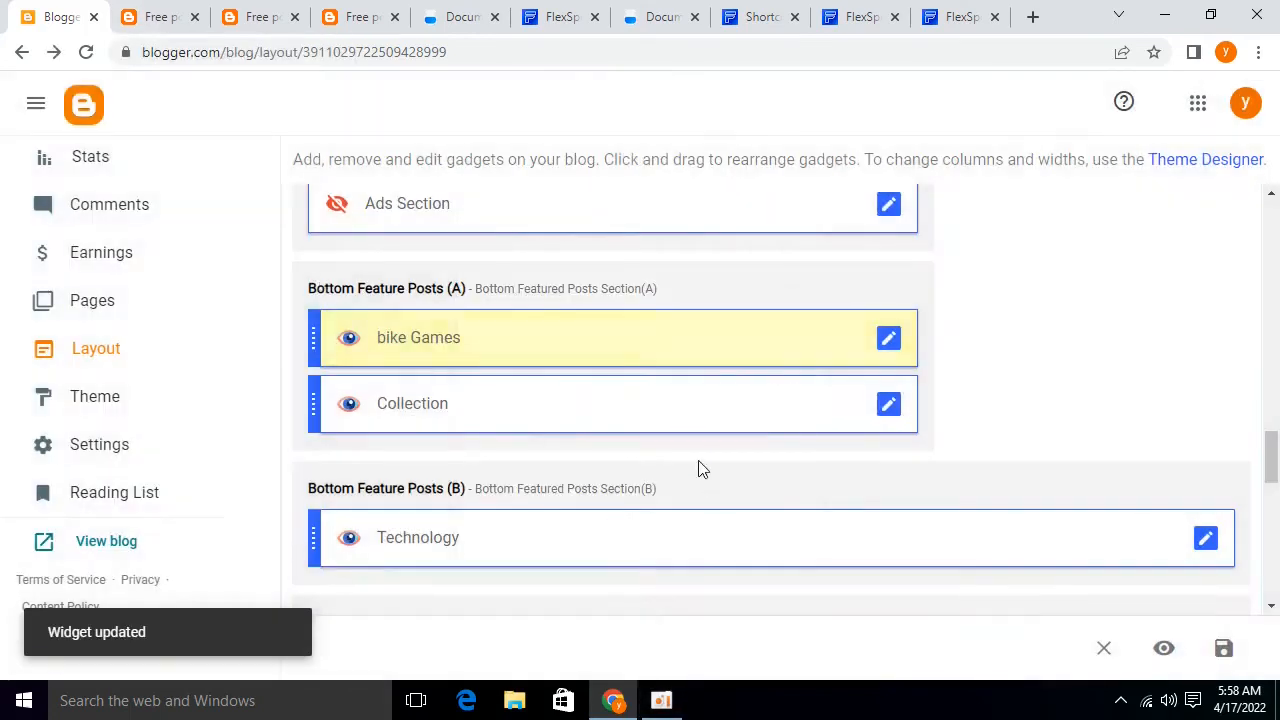
Examine the live blog's homepage sections from the featured posts through the Technology section to the footer
{"action": "key", "text": "ctrl+2"}
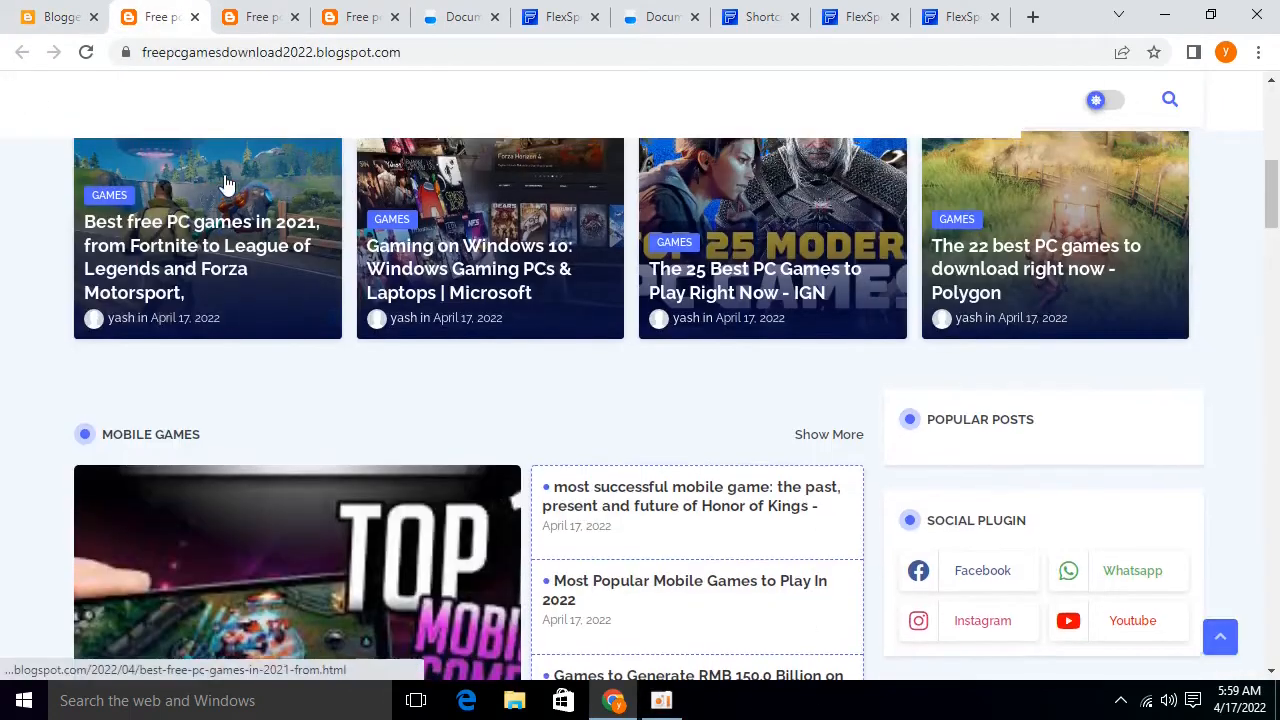
{"action": "scroll", "coordinate": [80, 217], "scroll_direction": "up", "scroll_amount": 3}
{"action": "scroll", "coordinate": [202, 350], "scroll_direction": "down", "scroll_amount": 10}
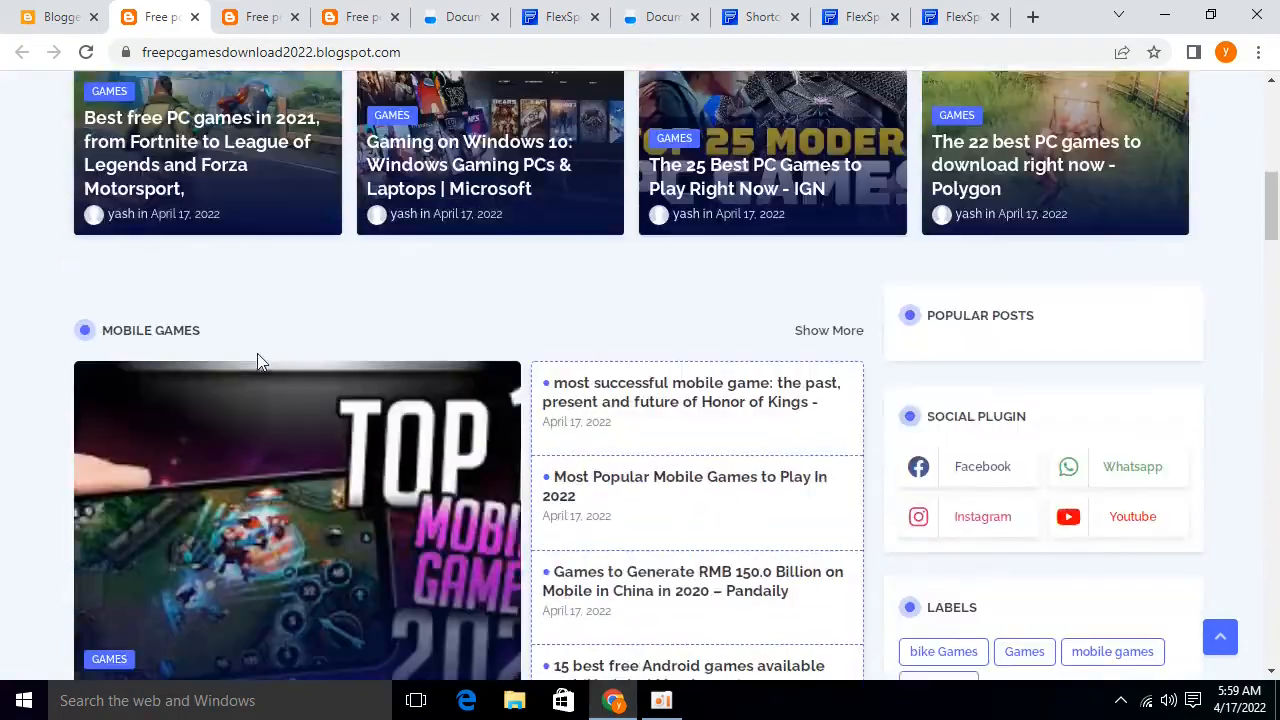
{"action": "scroll", "coordinate": [317, 397], "scroll_direction": "down", "scroll_amount": 12}
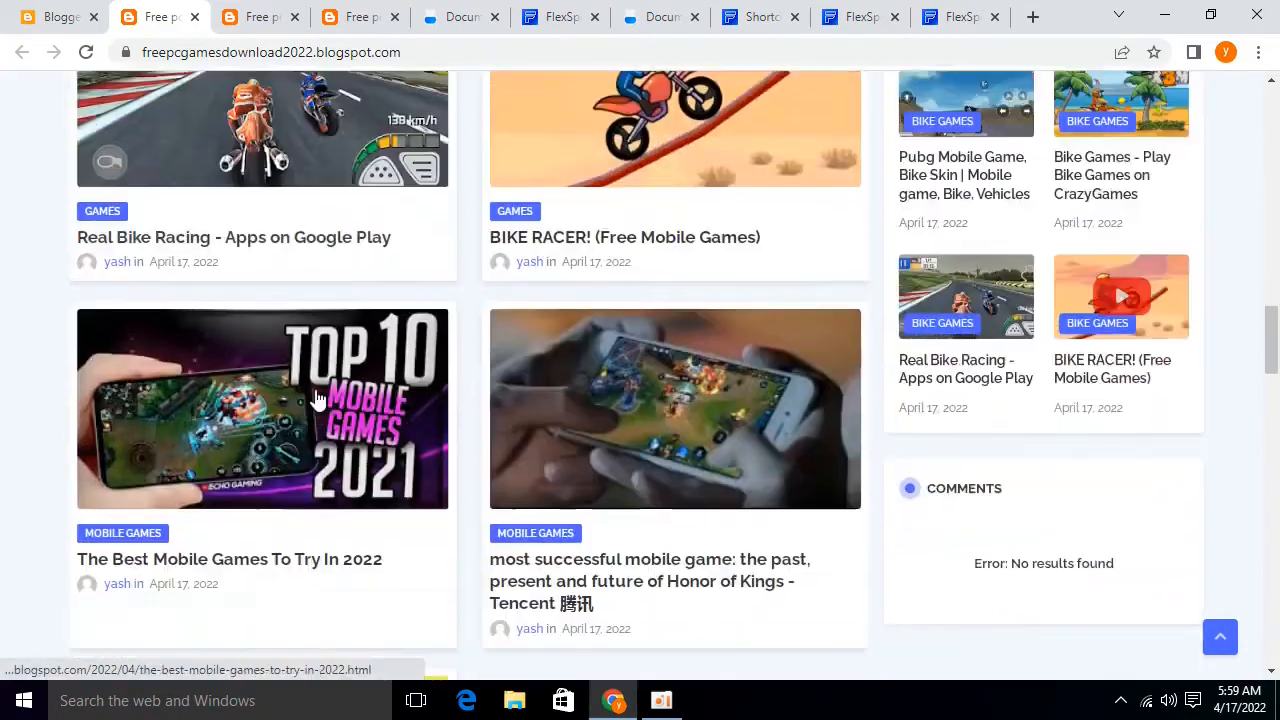
{"action": "scroll", "coordinate": [317, 397], "scroll_direction": "down", "scroll_amount": 10}
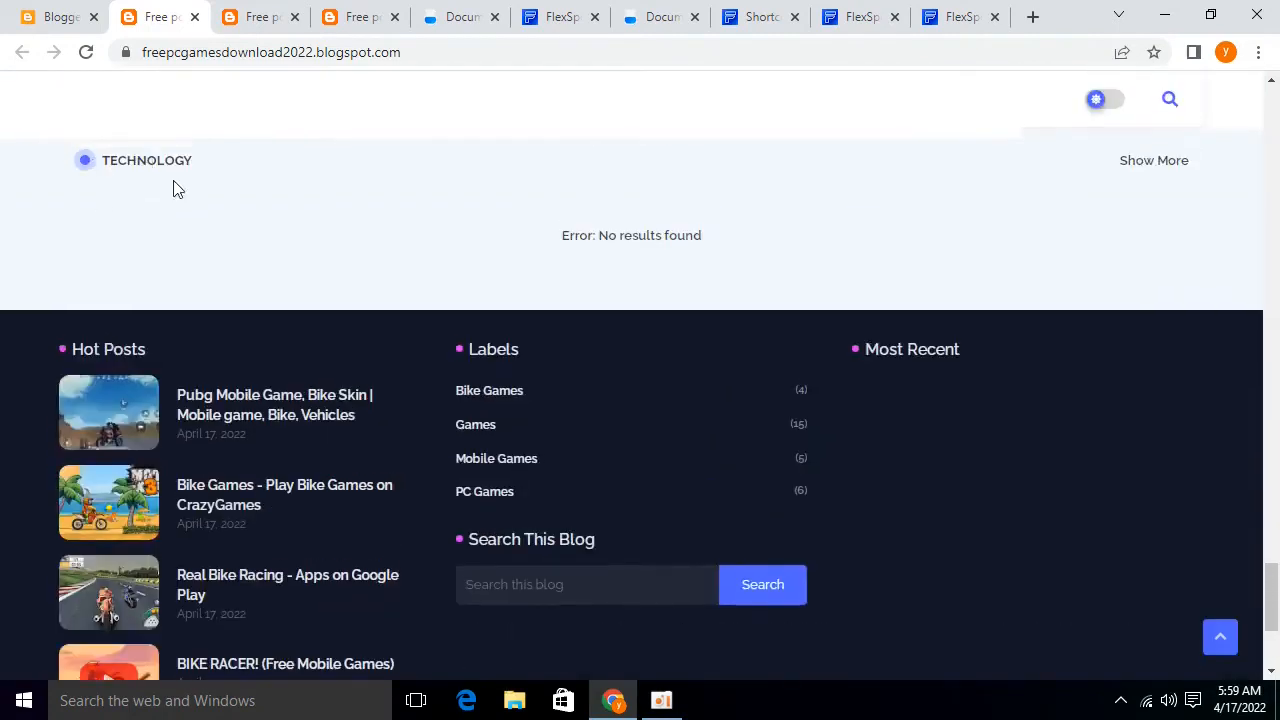
{"action": "left_click", "coordinate": [637, 296]}
{"action": "scroll", "coordinate": [623, 320], "scroll_direction": "down", "scroll_amount": 1}
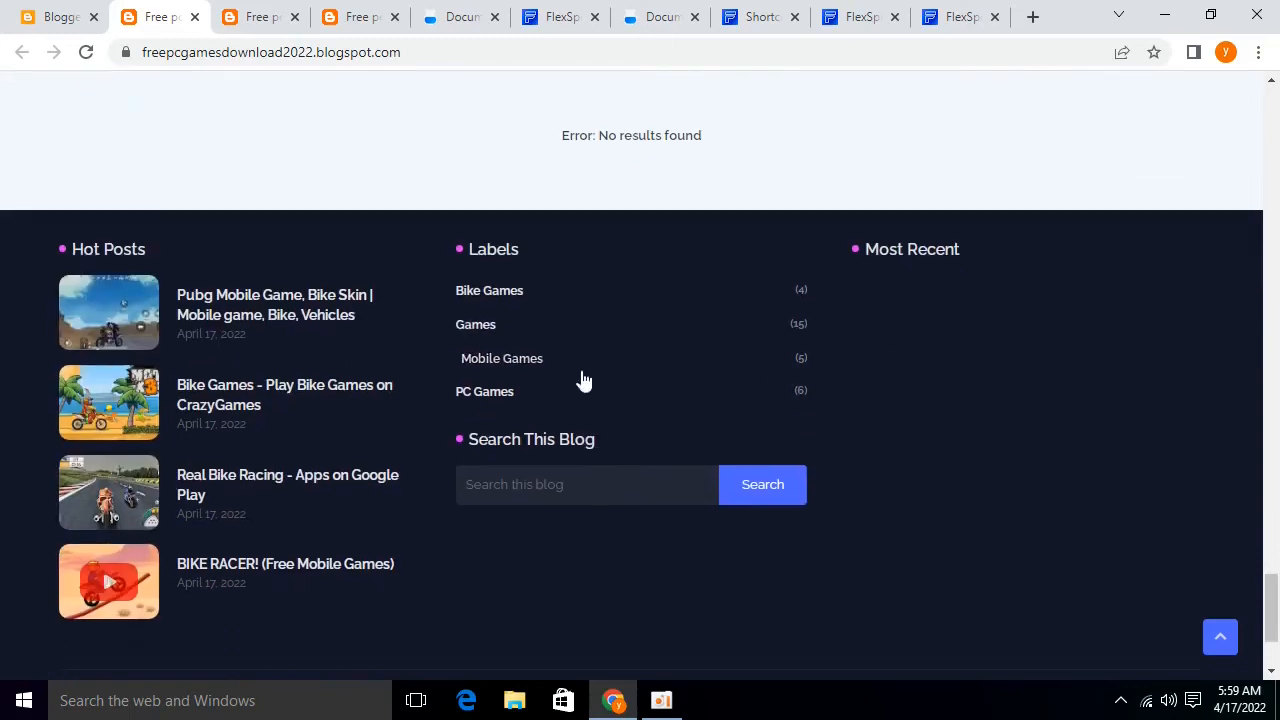
{"action": "scroll", "coordinate": [1008, 163], "scroll_direction": "down", "scroll_amount": 2}
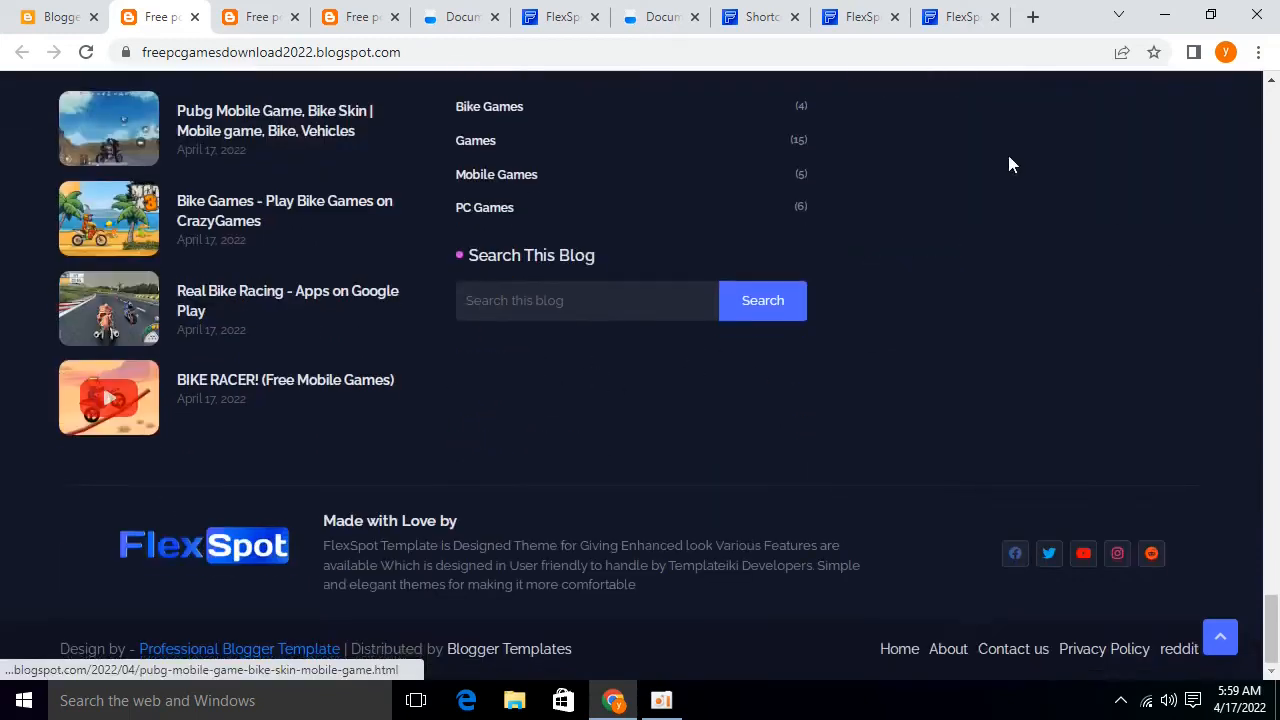
{"action": "scroll", "coordinate": [903, 197], "scroll_direction": "up", "scroll_amount": 7}
{"action": "scroll", "coordinate": [1063, 368], "scroll_direction": "up", "scroll_amount": 5}
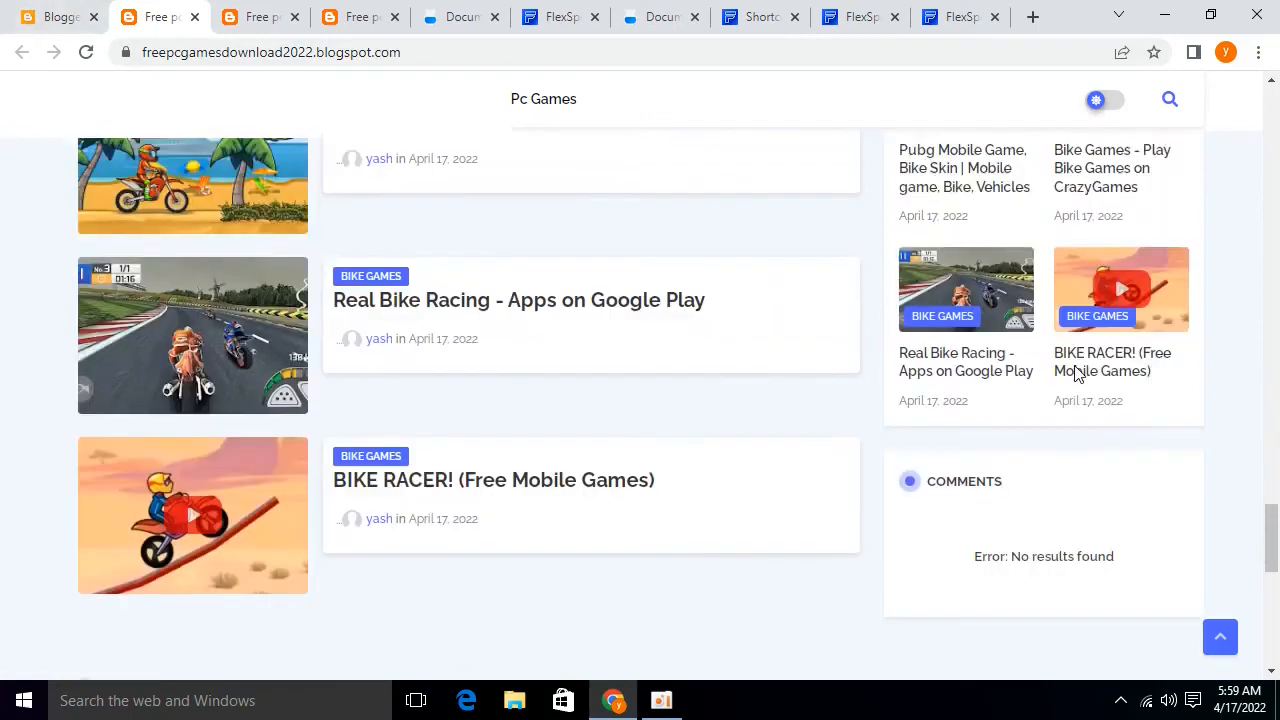
Return to the blog's layout and open the settings of the Social Plugin gadget under Sidebar Right
{"action": "key", "text": "ctrl+shift+Tab"}
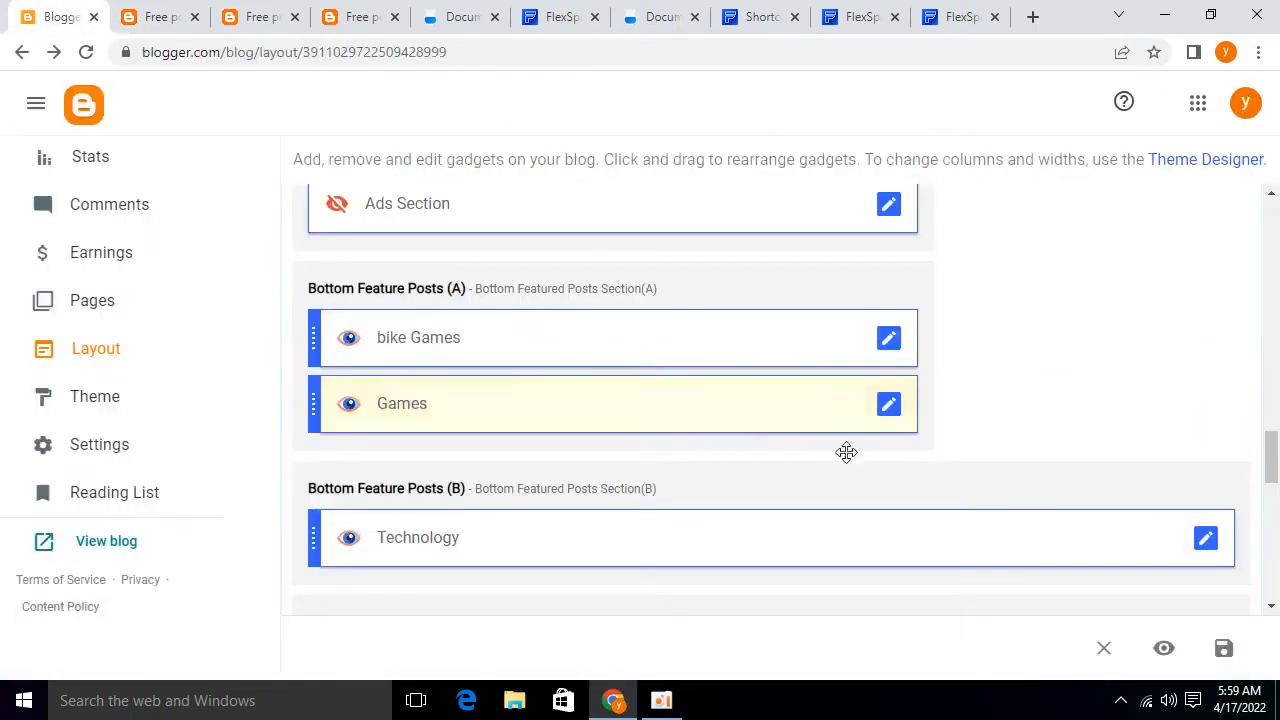
{"action": "scroll", "coordinate": [1094, 474], "scroll_direction": "up", "scroll_amount": 10}
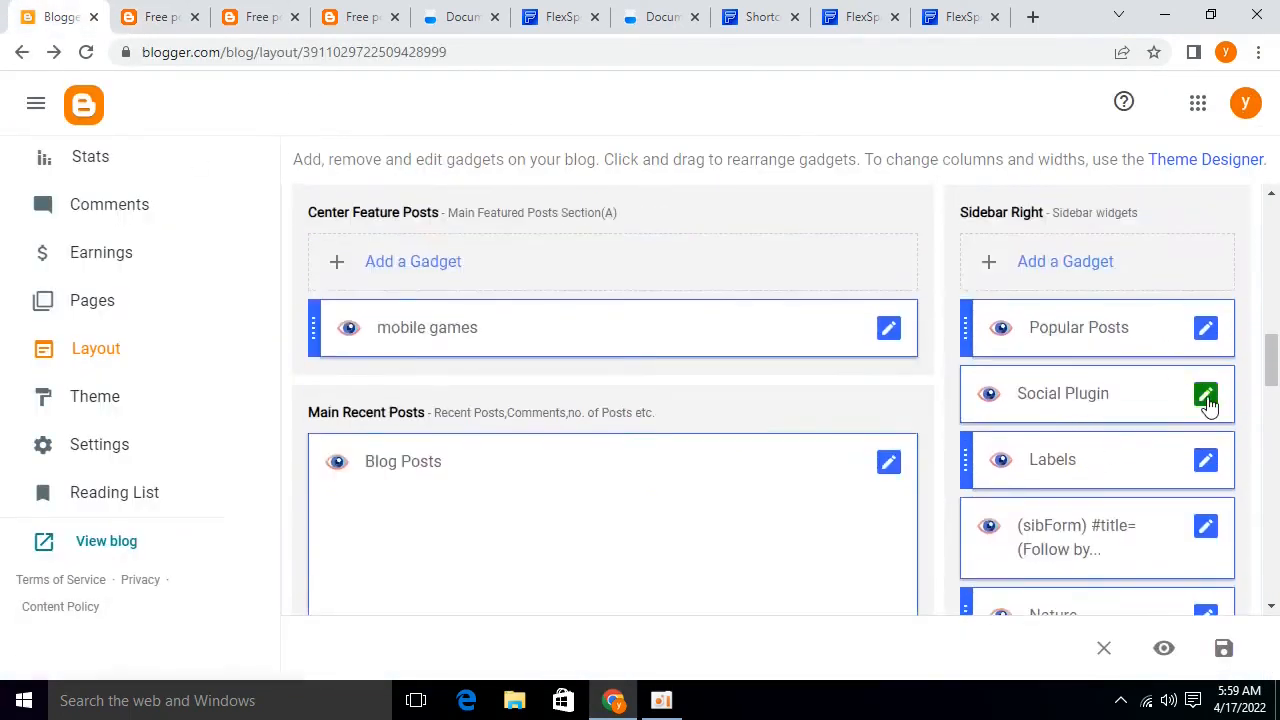
{"action": "left_click", "coordinate": [1206, 396]}
{"action": "scroll", "coordinate": [640, 380], "scroll_direction": "down", "scroll_amount": 3}
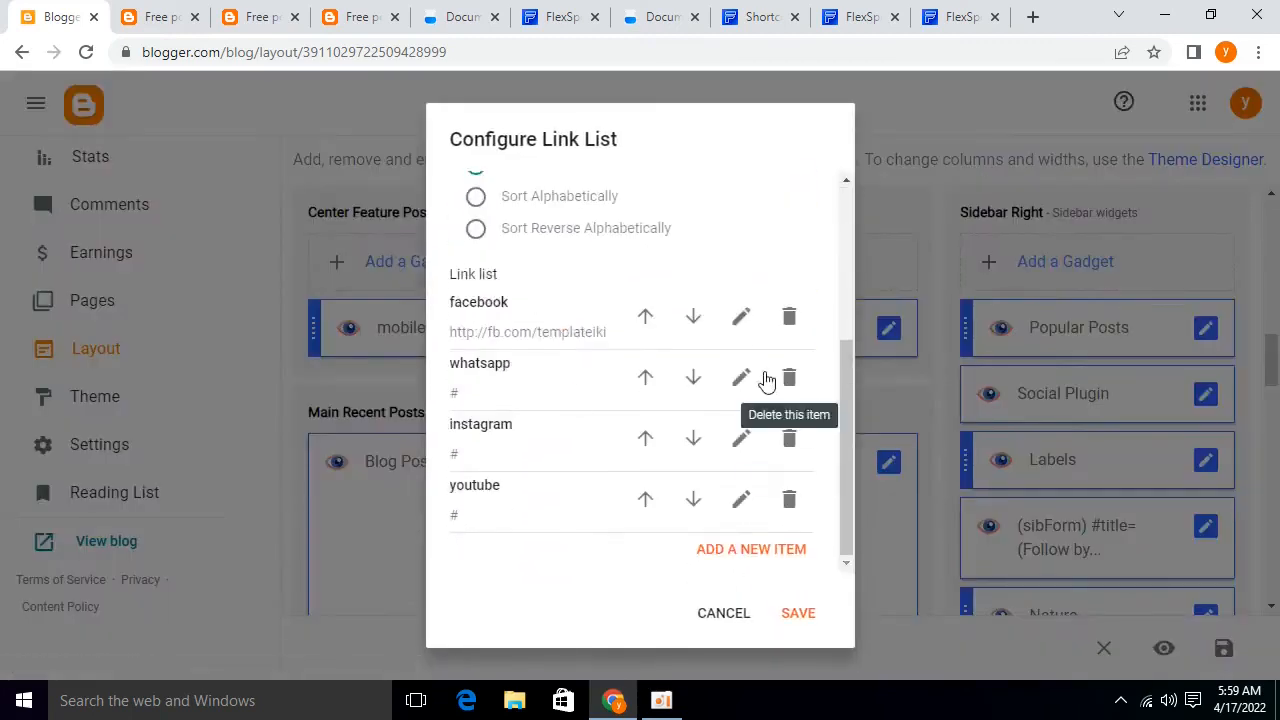
{"action": "left_click", "coordinate": [741, 316]}
{"action": "key", "text": "ctrl+4"}
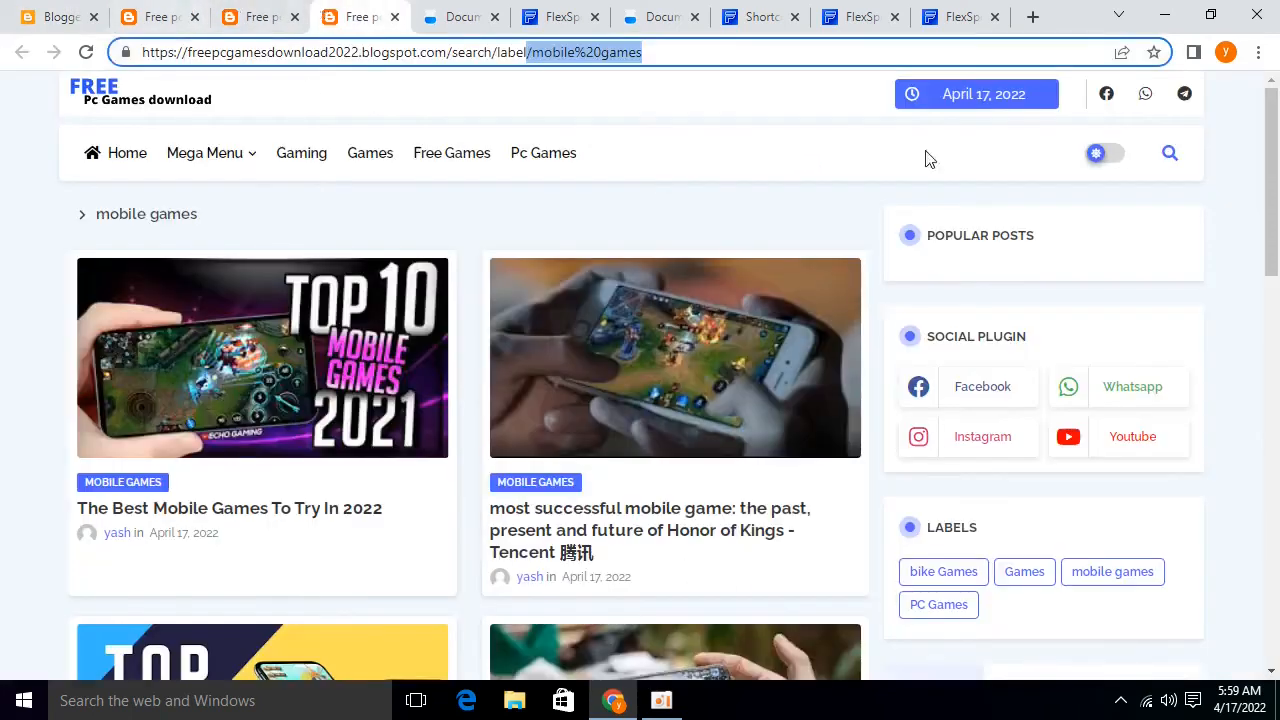
{"action": "right_click", "coordinate": [1105, 103]}
{"action": "left_click", "coordinate": [1128, 219]}
{"action": "key", "text": "ctrl+1"}
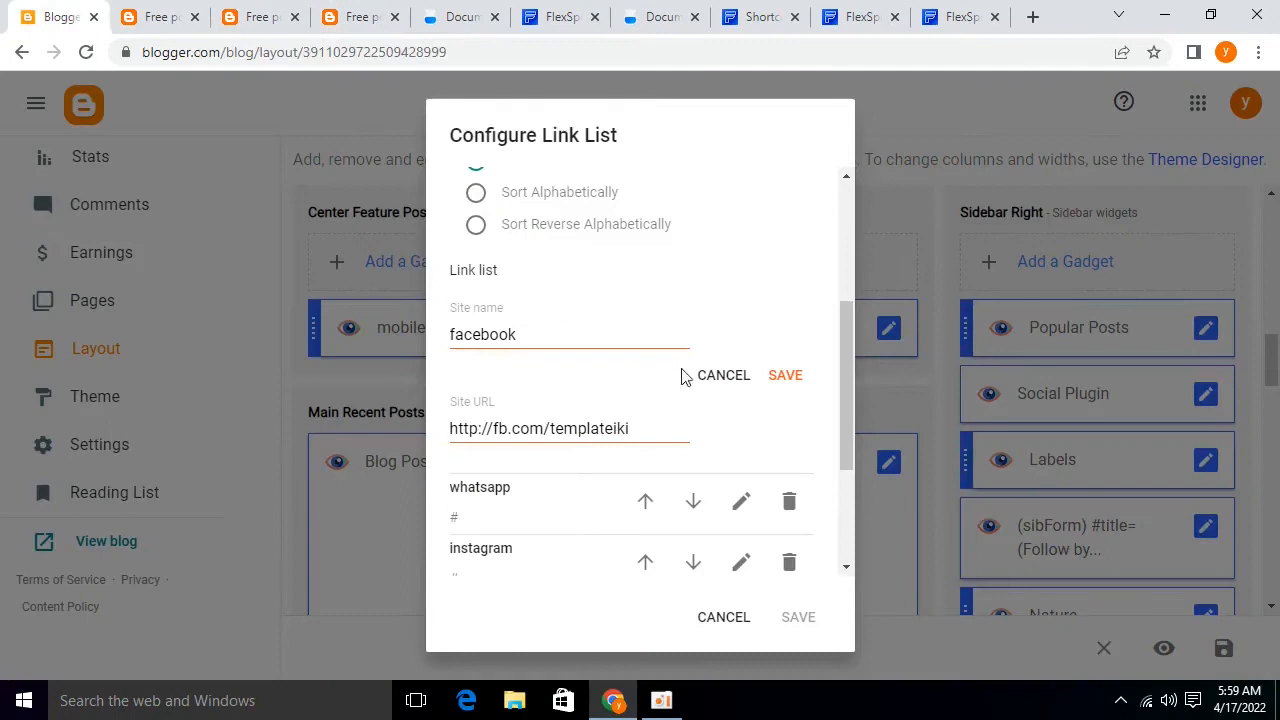
{"action": "triple_click", "coordinate": [619, 428]}
{"action": "key", "text": "ctrl+v"}
{"action": "left_click", "coordinate": [787, 378]}
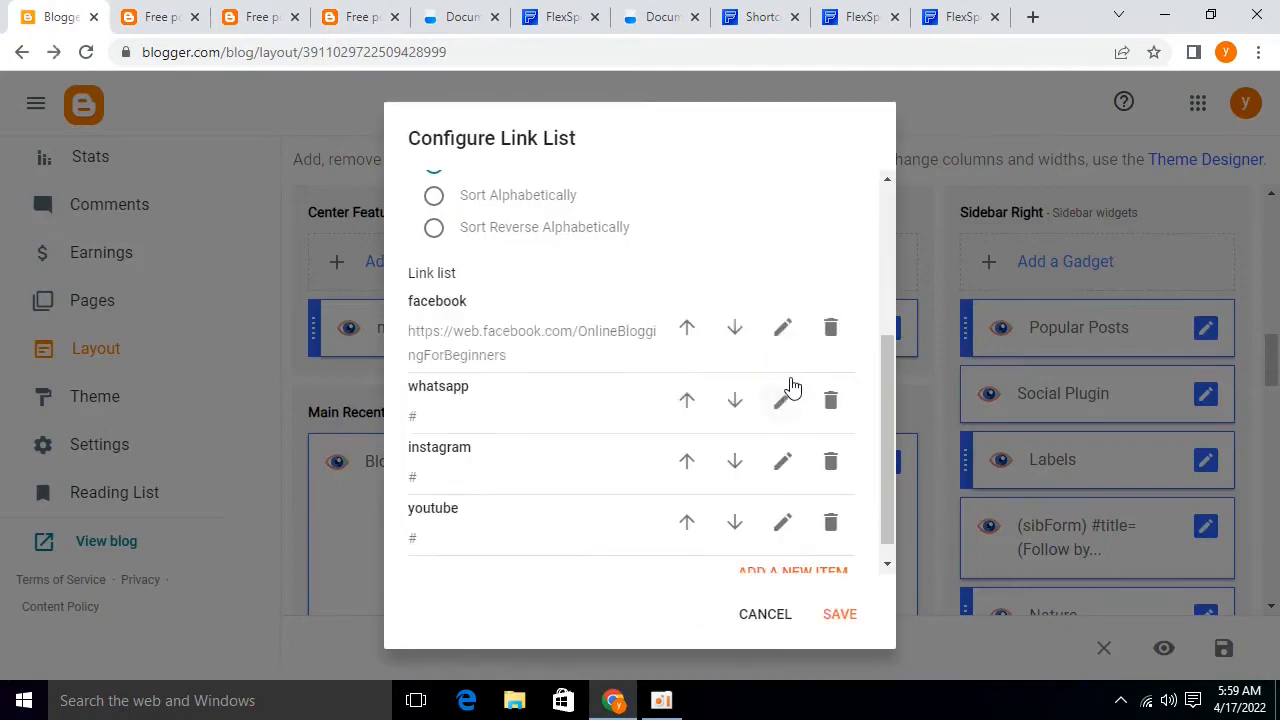
{"action": "left_click", "coordinate": [841, 614]}
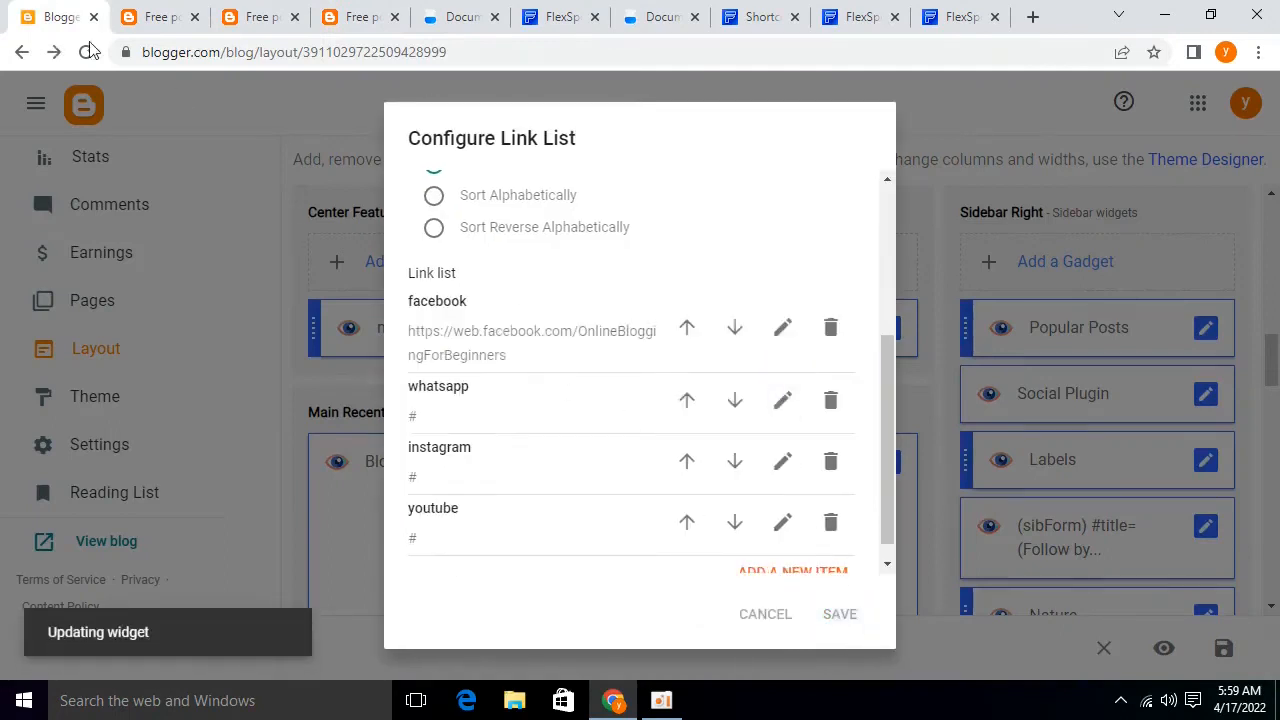
Examine the layout's sidebar and footer gadget sections and compare them with the footer of the live blog
{"action": "scroll", "coordinate": [1091, 497], "scroll_direction": "down", "scroll_amount": 1}
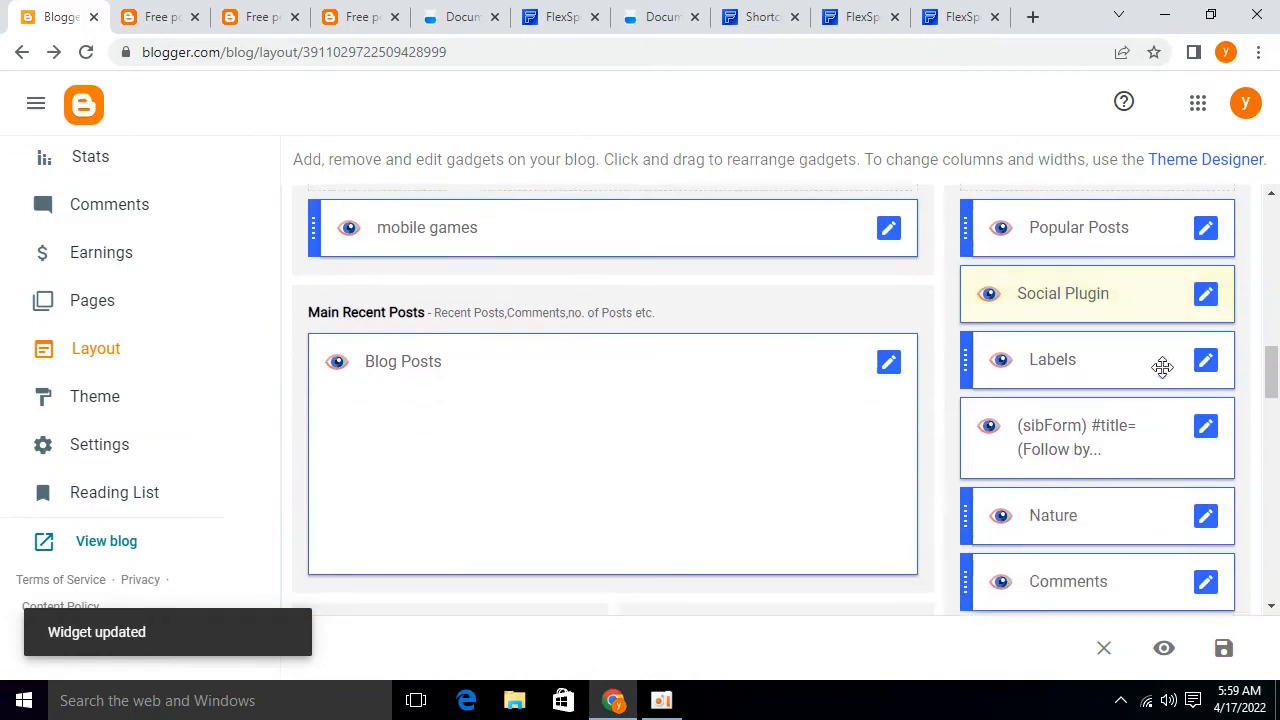
{"action": "scroll", "coordinate": [1120, 537], "scroll_direction": "down", "scroll_amount": 2}
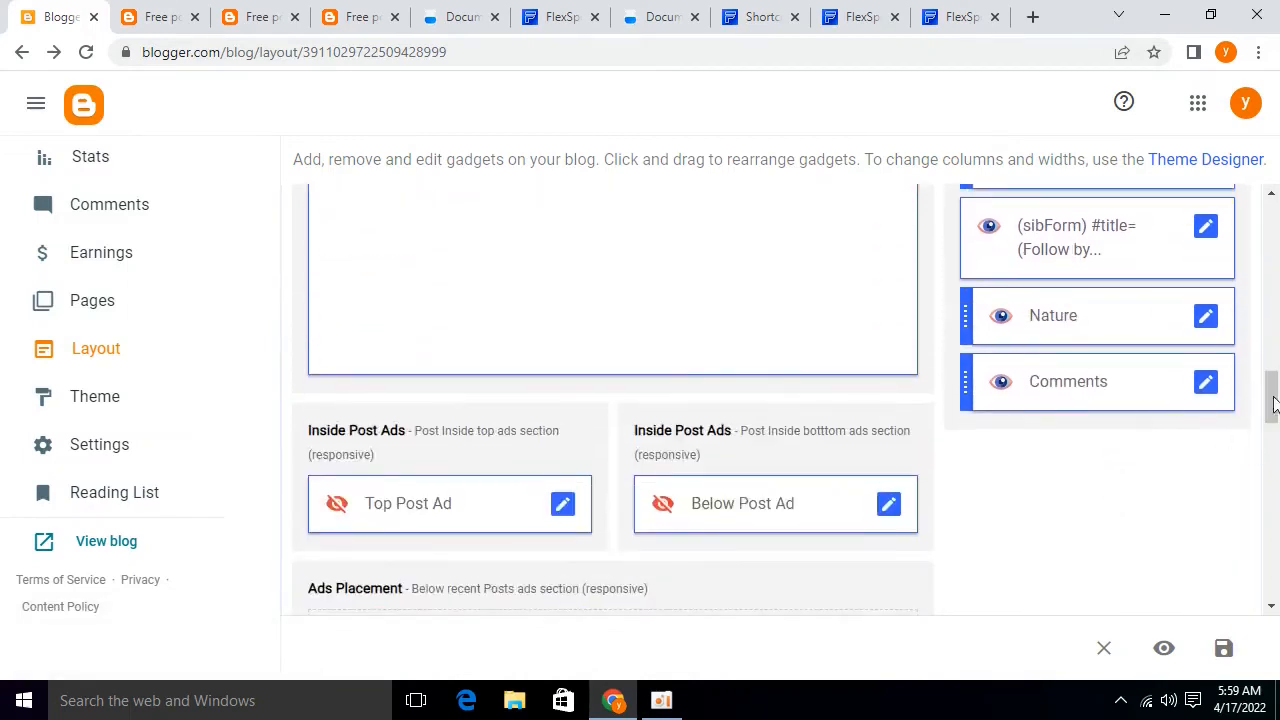
{"action": "scroll", "coordinate": [651, 489], "scroll_direction": "down", "scroll_amount": 12}
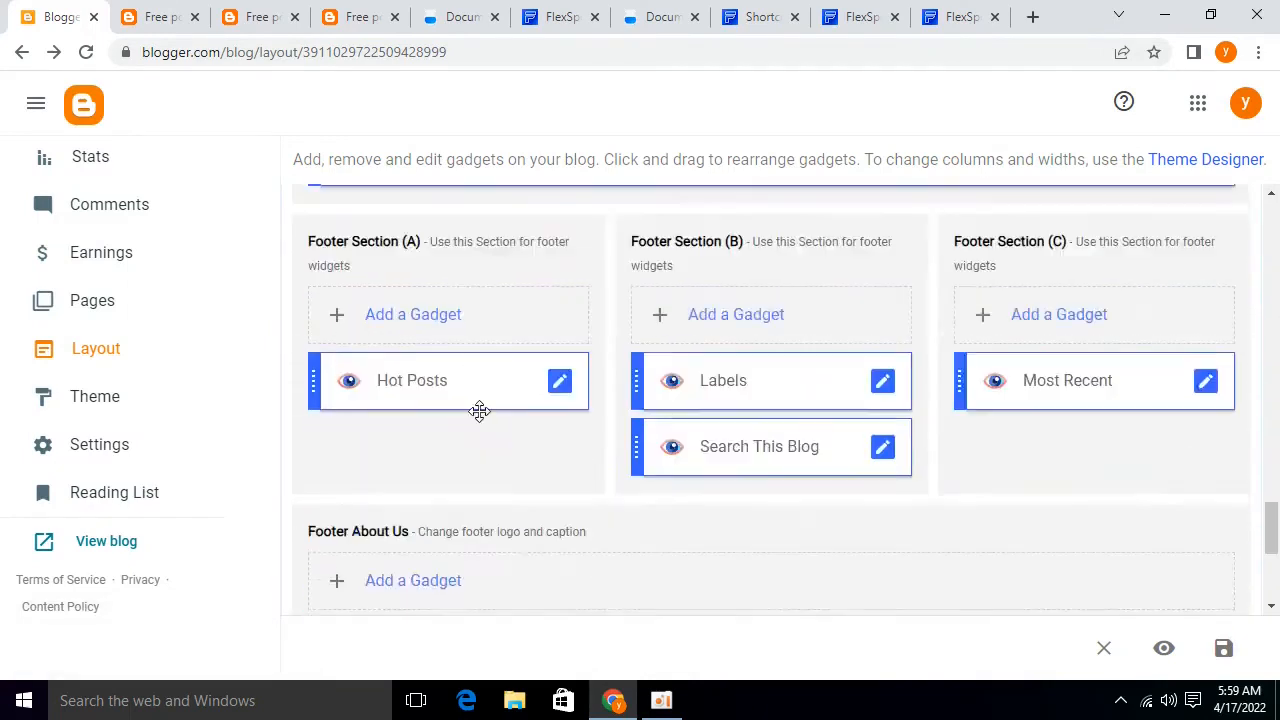
{"action": "left_click", "coordinate": [172, 16]}
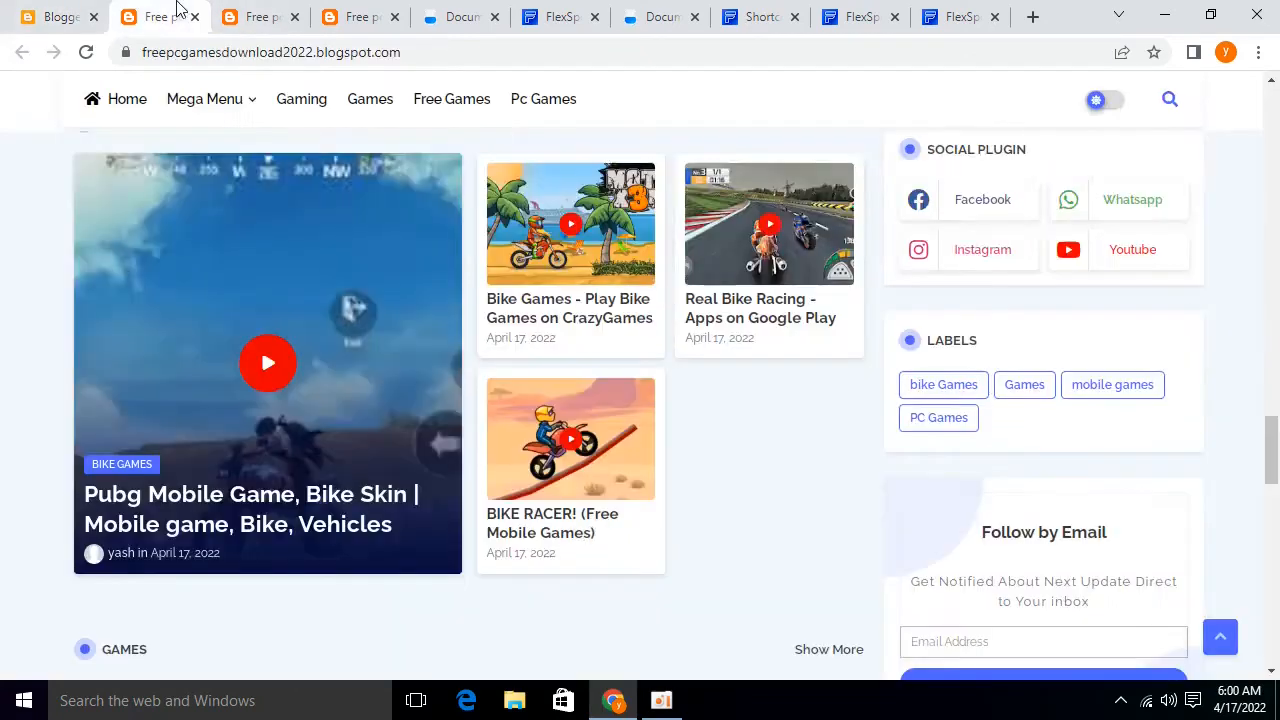
{"action": "scroll", "coordinate": [486, 394], "scroll_direction": "down", "scroll_amount": 15}
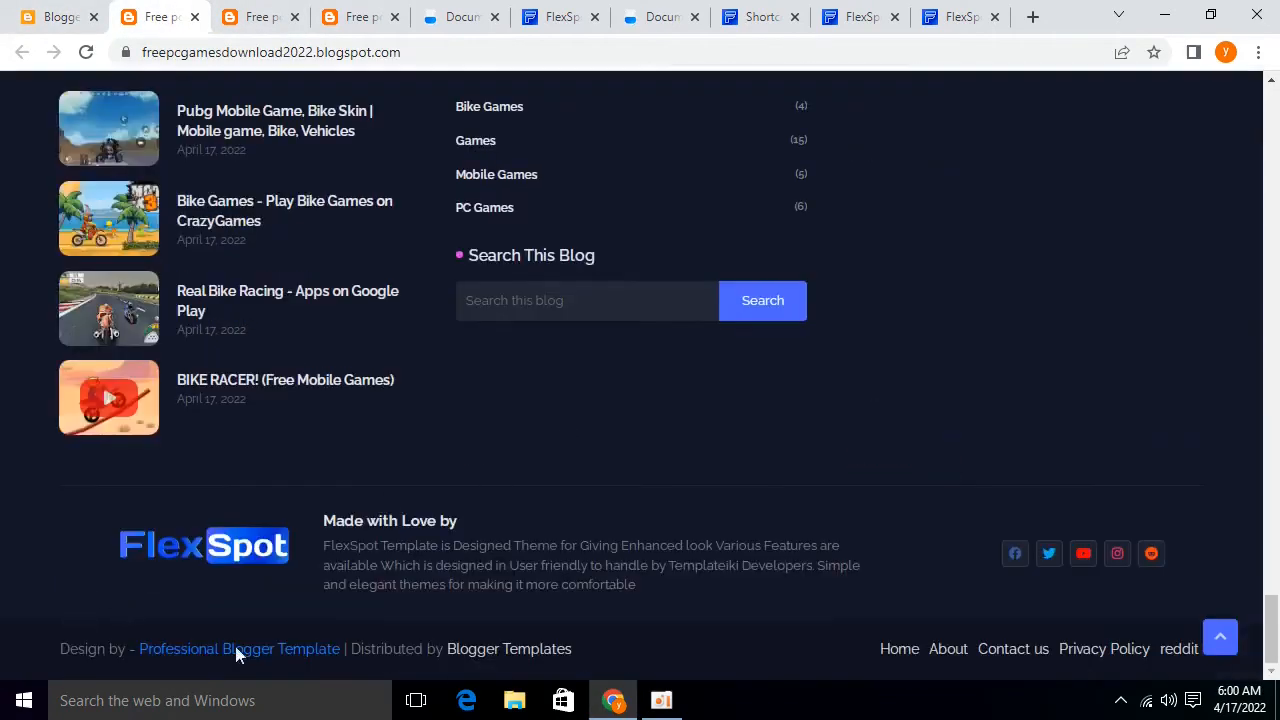
Open the documentation from the FlexSpot demo site and read it from the Admin Control Panel through the Featured Posts Section shortcodes
{"action": "left_click", "coordinate": [558, 16]}
{"action": "left_click", "coordinate": [458, 16]}
{"action": "left_click", "coordinate": [560, 16]}
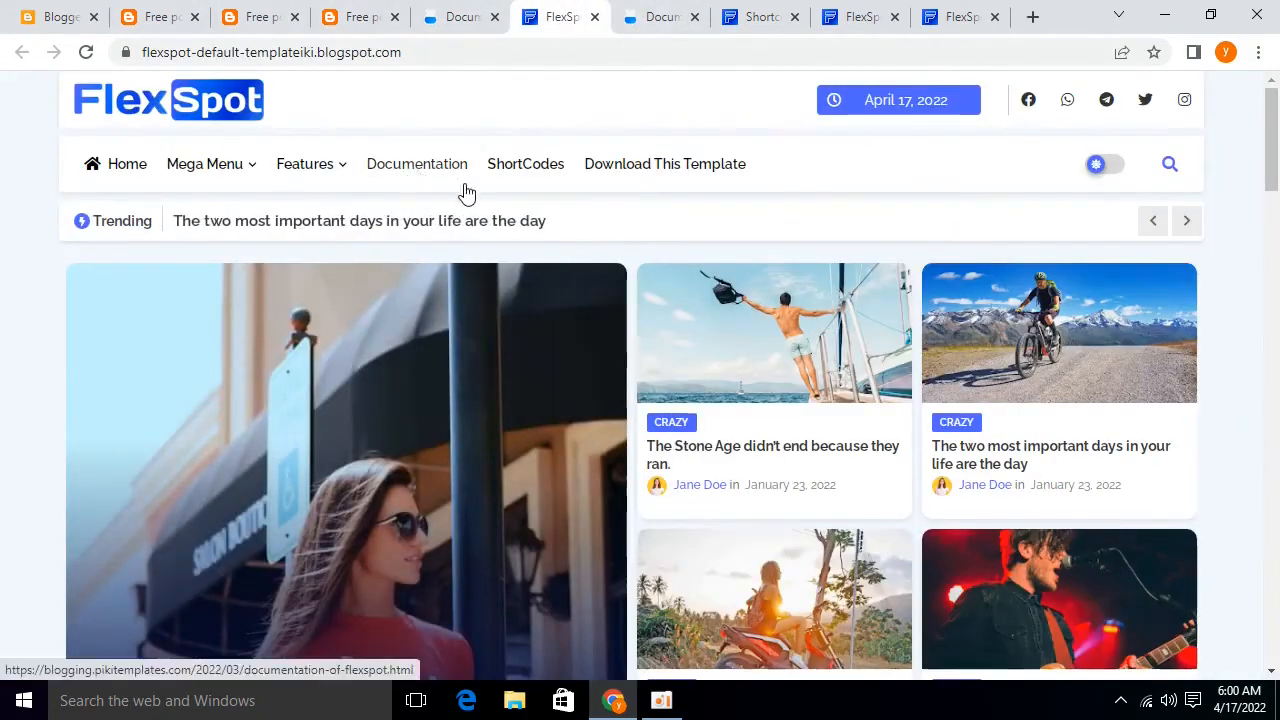
{"action": "left_click", "coordinate": [424, 173]}
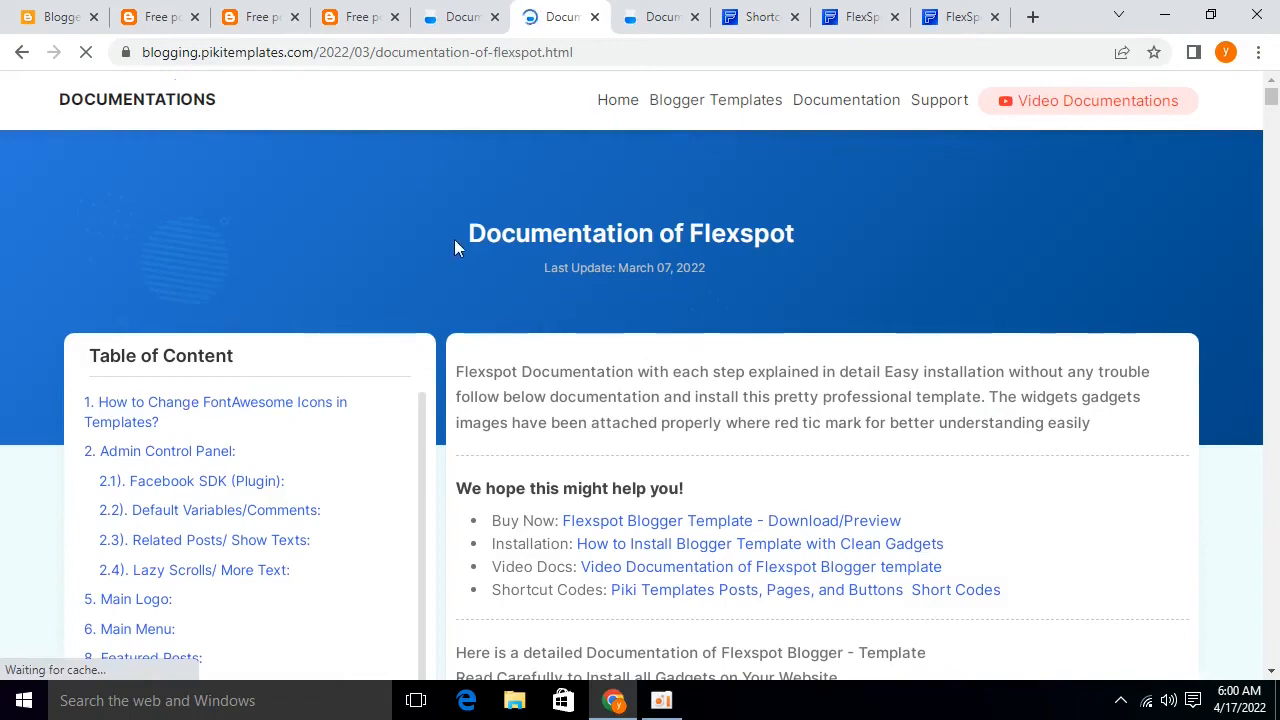
{"action": "scroll", "coordinate": [707, 314], "scroll_direction": "down", "scroll_amount": 4}
{"action": "scroll", "coordinate": [707, 314], "scroll_direction": "down", "scroll_amount": 20}
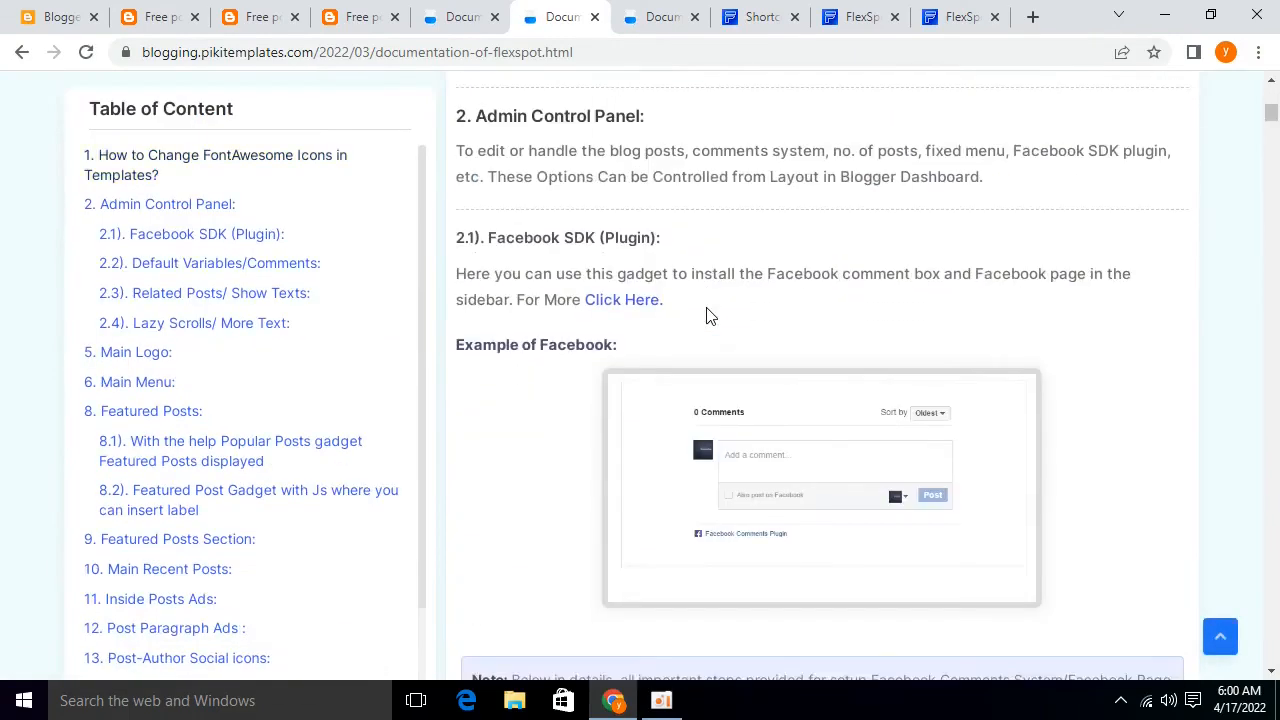
{"action": "scroll", "coordinate": [705, 312], "scroll_direction": "down", "scroll_amount": 20}
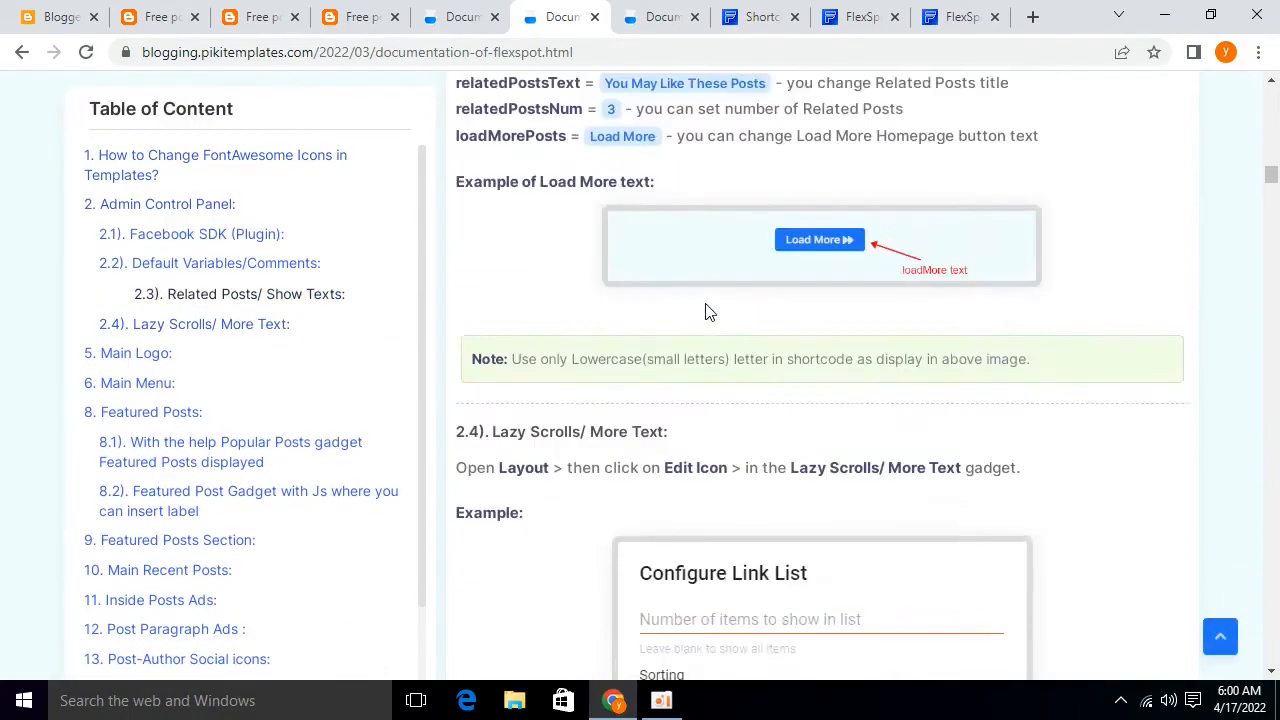
{"action": "scroll", "coordinate": [705, 312], "scroll_direction": "down", "scroll_amount": 20}
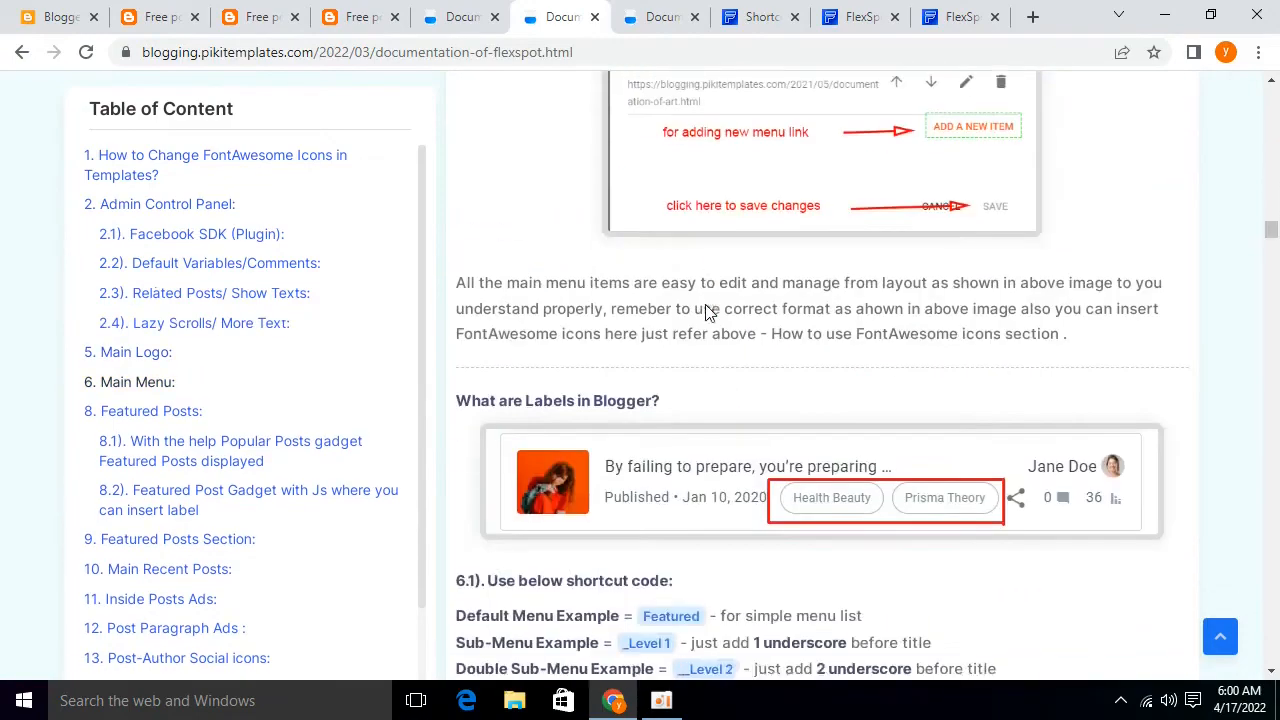
{"action": "scroll", "coordinate": [671, 263], "scroll_direction": "down", "scroll_amount": 15}
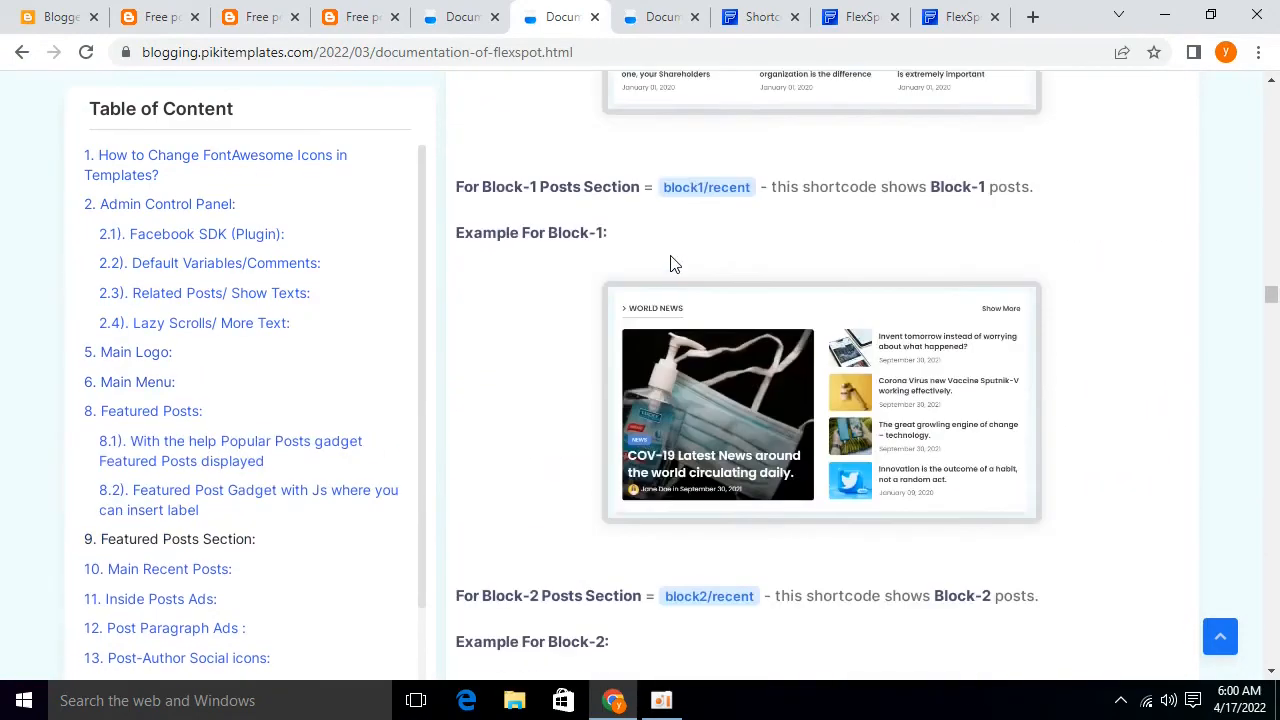
Return to the live blog, open the Pubg Mobile Game, Bike Skin post from the Games section and examine its sharing, related-post and comment sections
{"action": "left_click", "coordinate": [160, 16]}
{"action": "scroll", "coordinate": [406, 345], "scroll_direction": "up", "scroll_amount": 4}
{"action": "scroll", "coordinate": [447, 342], "scroll_direction": "up", "scroll_amount": 10}
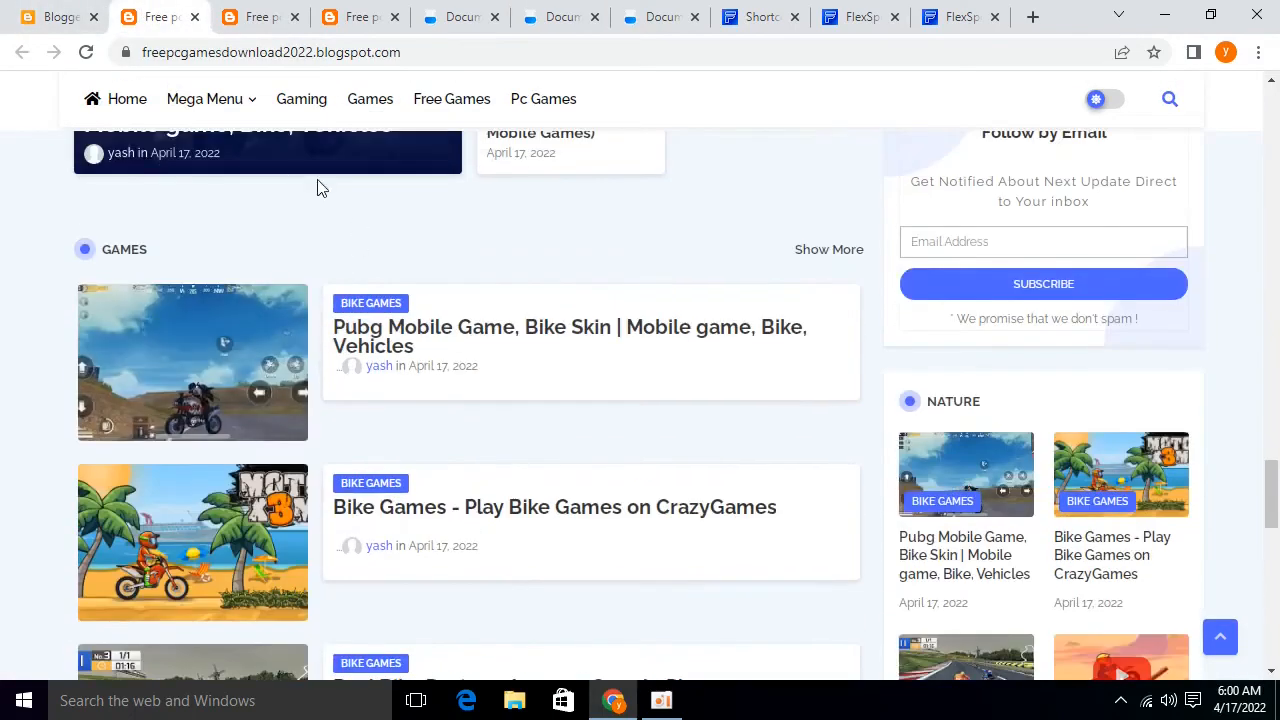
{"action": "left_click", "coordinate": [490, 337]}
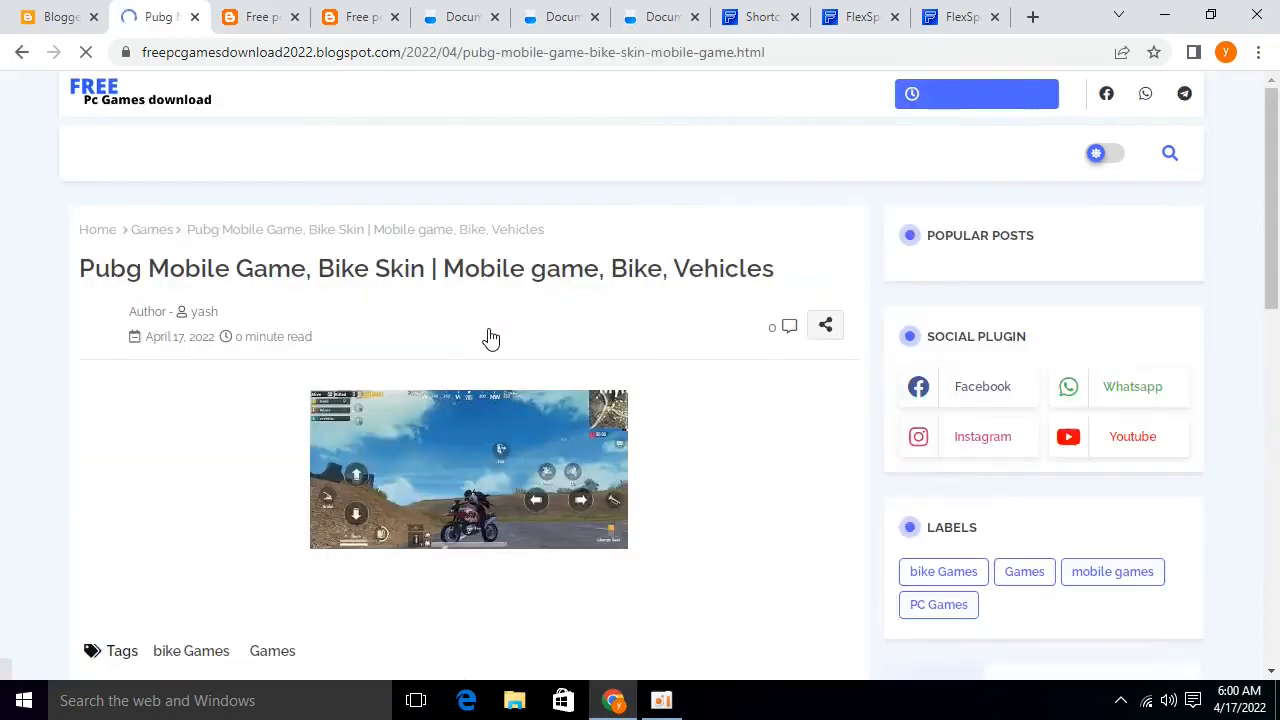
{"action": "scroll", "coordinate": [500, 320], "scroll_direction": "down", "scroll_amount": 5}
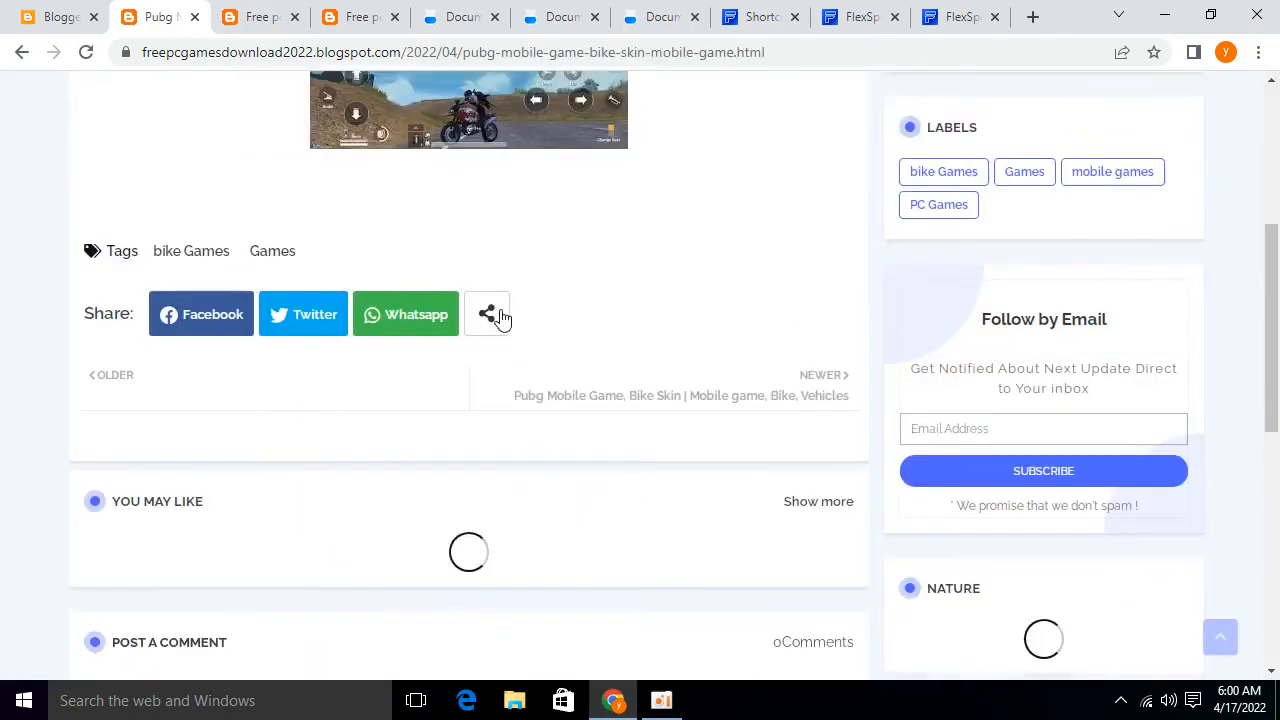
{"action": "scroll", "coordinate": [600, 333], "scroll_direction": "up", "scroll_amount": 3}
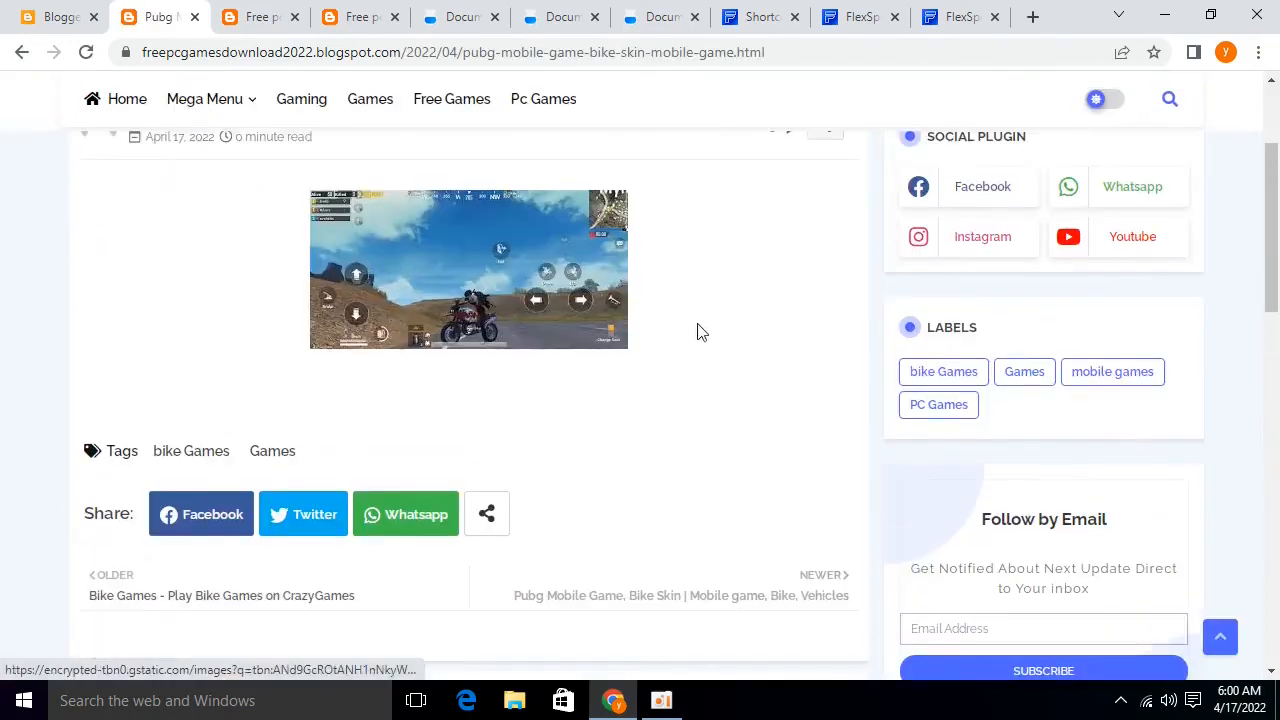
{"action": "scroll", "coordinate": [236, 449], "scroll_direction": "down", "scroll_amount": 5}
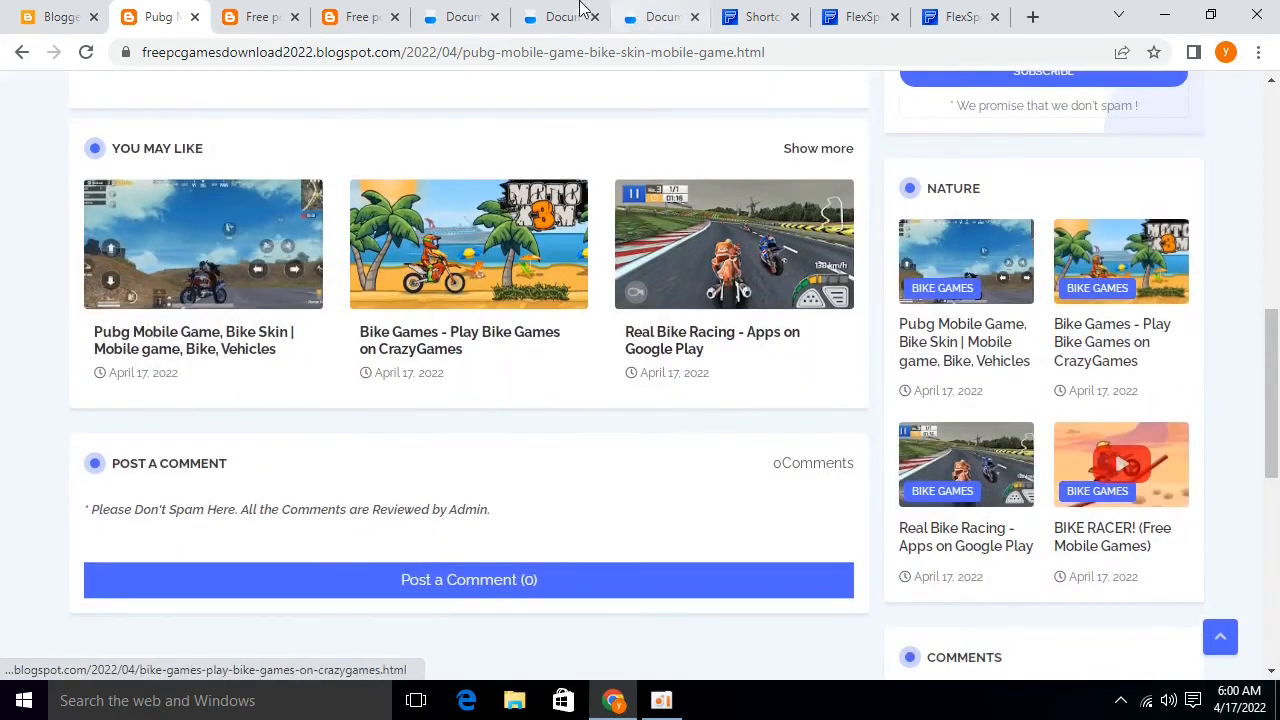
Return to the blog's bike Games label page, switch it to dark mode and examine its posts, sidebar and footer
{"action": "left_click", "coordinate": [360, 12]}
{"action": "left_click", "coordinate": [860, 15]}
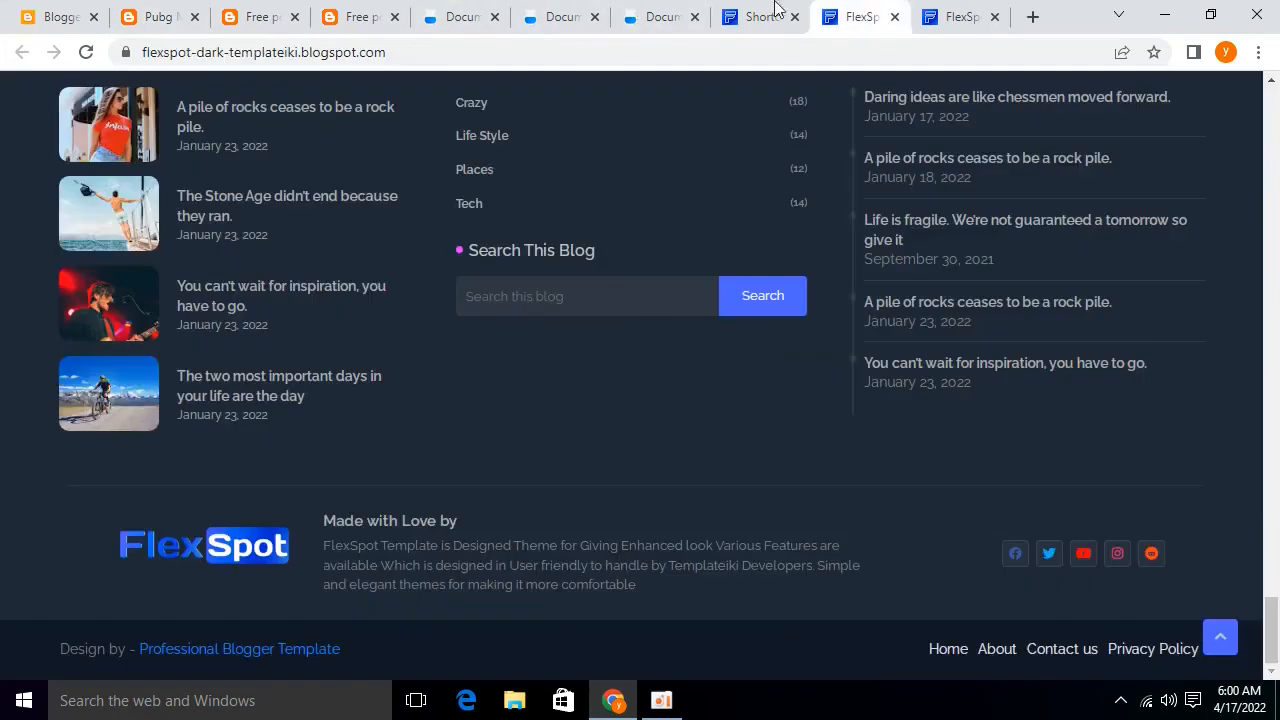
{"action": "left_click", "coordinate": [252, 13]}
{"action": "left_click", "coordinate": [1106, 153]}
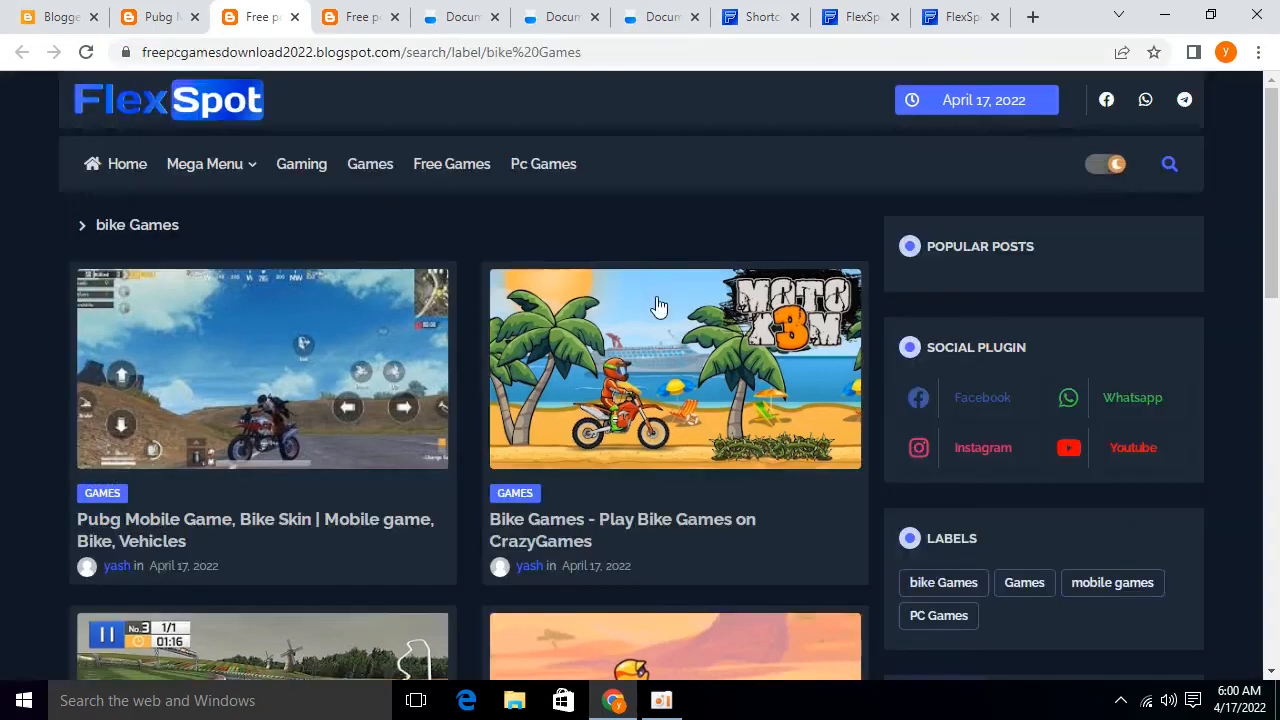
{"action": "scroll", "coordinate": [820, 383], "scroll_direction": "down", "scroll_amount": 7}
{"action": "scroll", "coordinate": [820, 380], "scroll_direction": "down", "scroll_amount": 3}
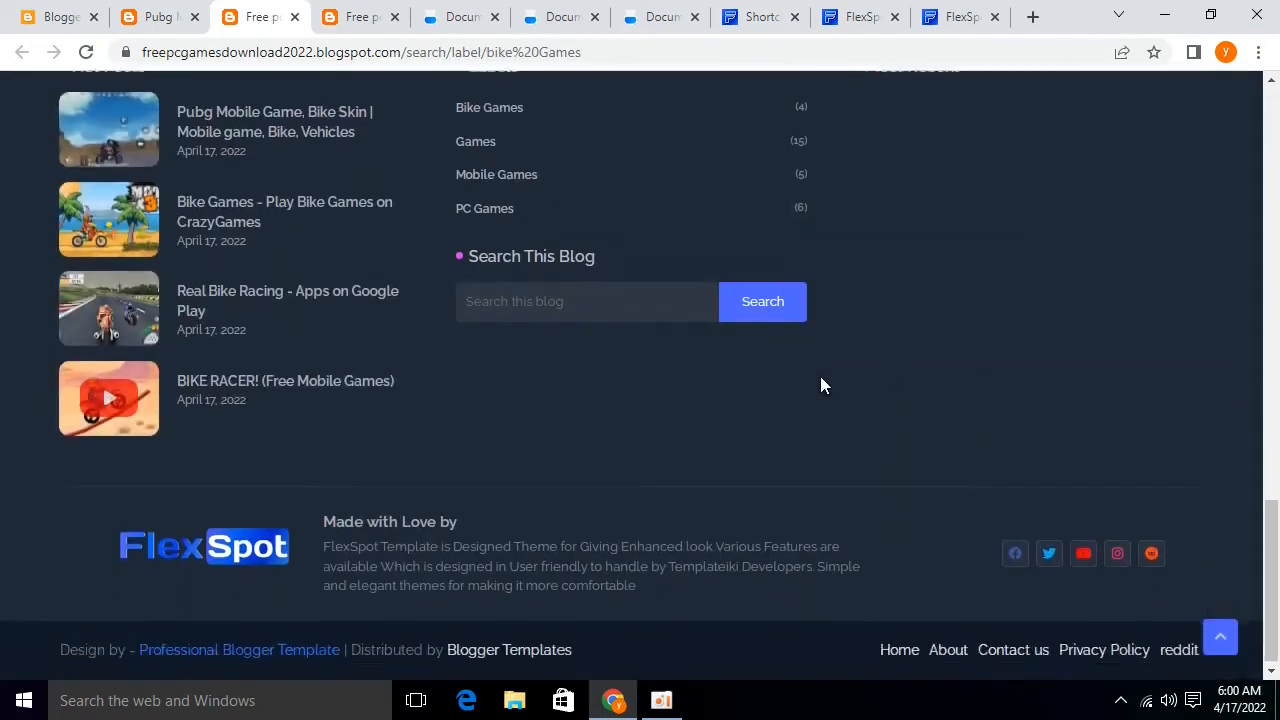
{"action": "scroll", "coordinate": [820, 380], "scroll_direction": "up", "scroll_amount": 10}
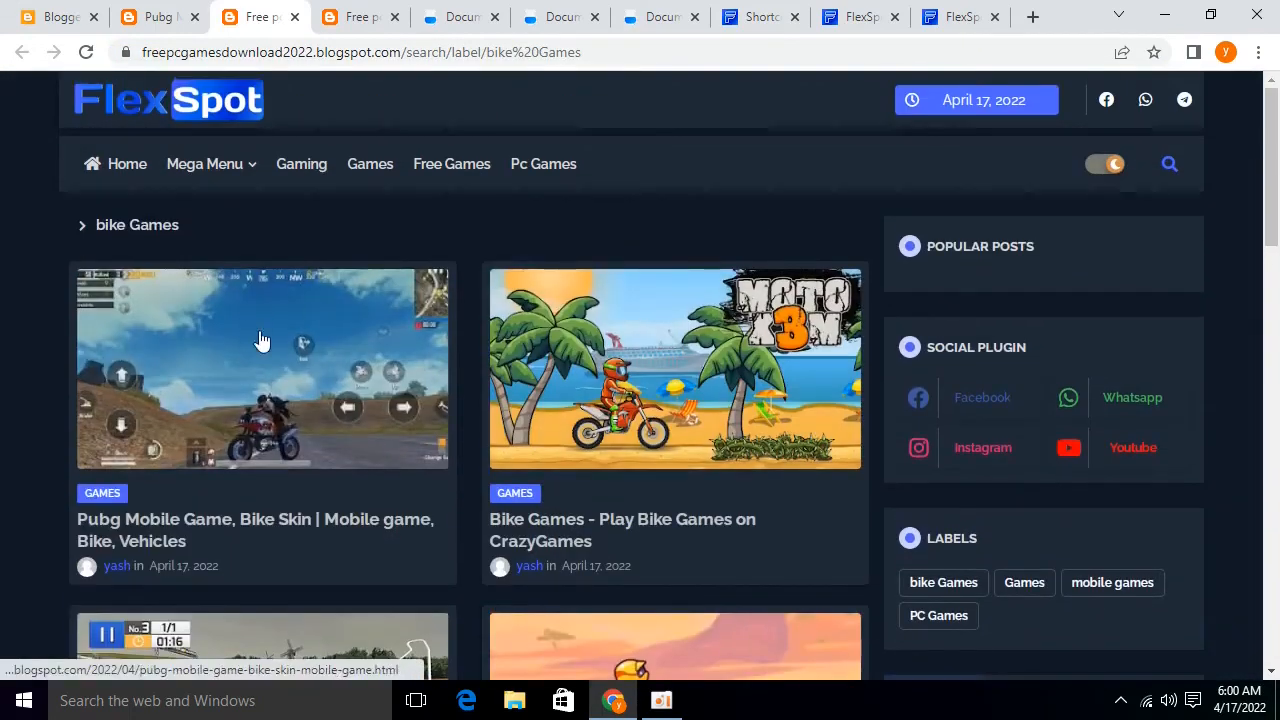